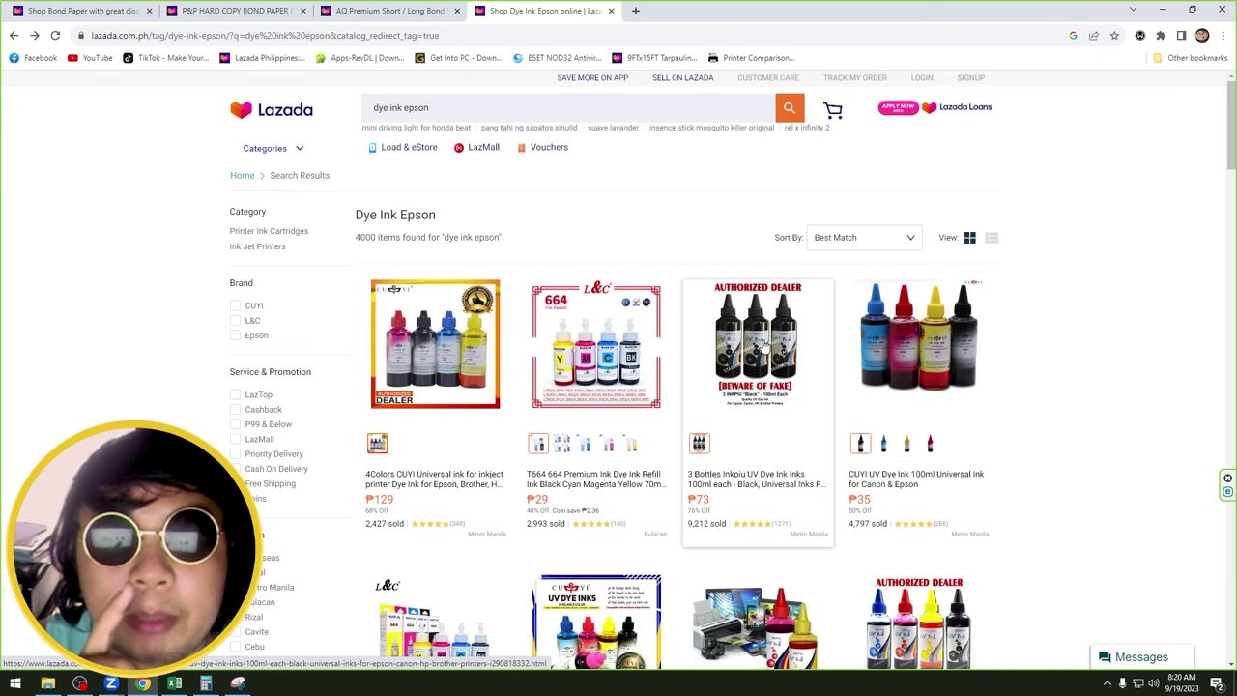
Browse the Lazada search results for Epson dye ink to compare prices and bottle sizes.
scroll(761, 348, down, 1)
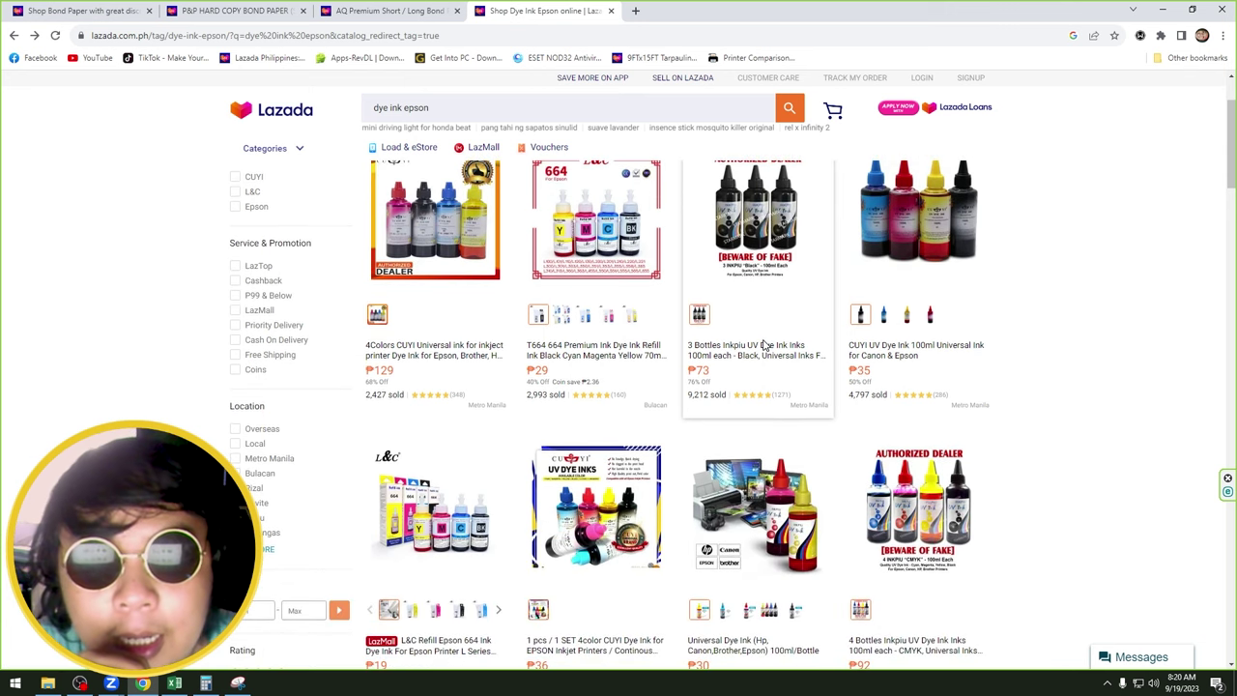
scroll(609, 366, down, 2)
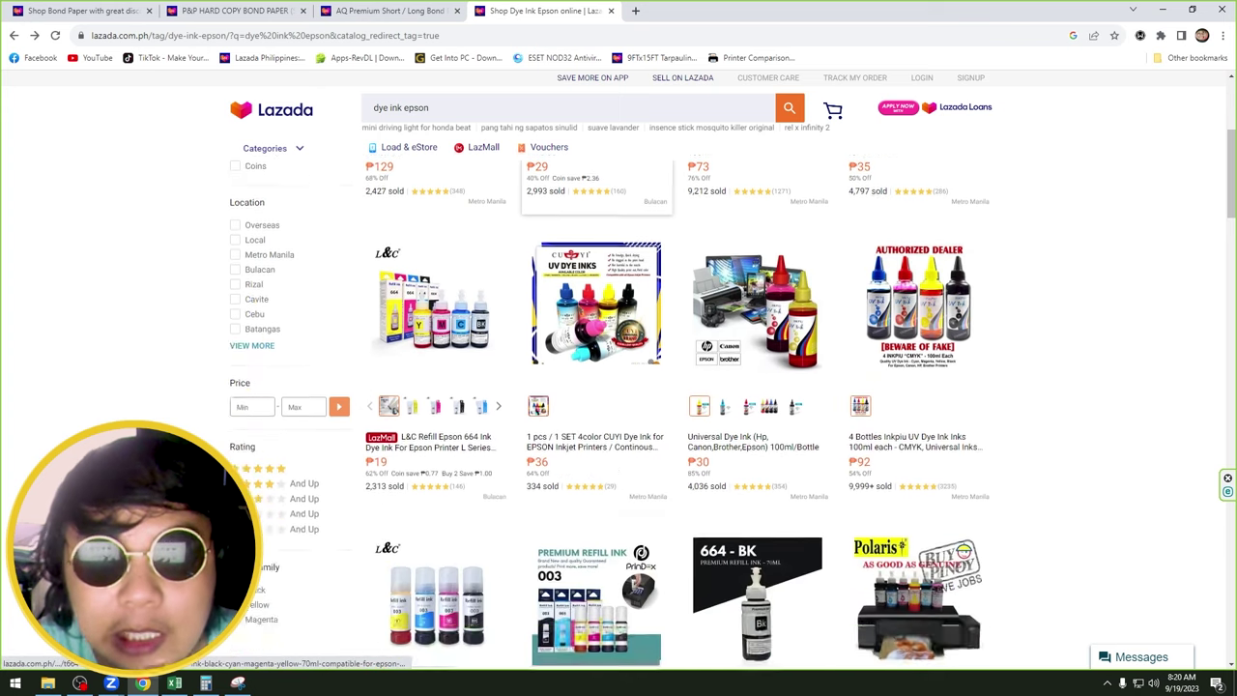
scroll(613, 340, down, 1)
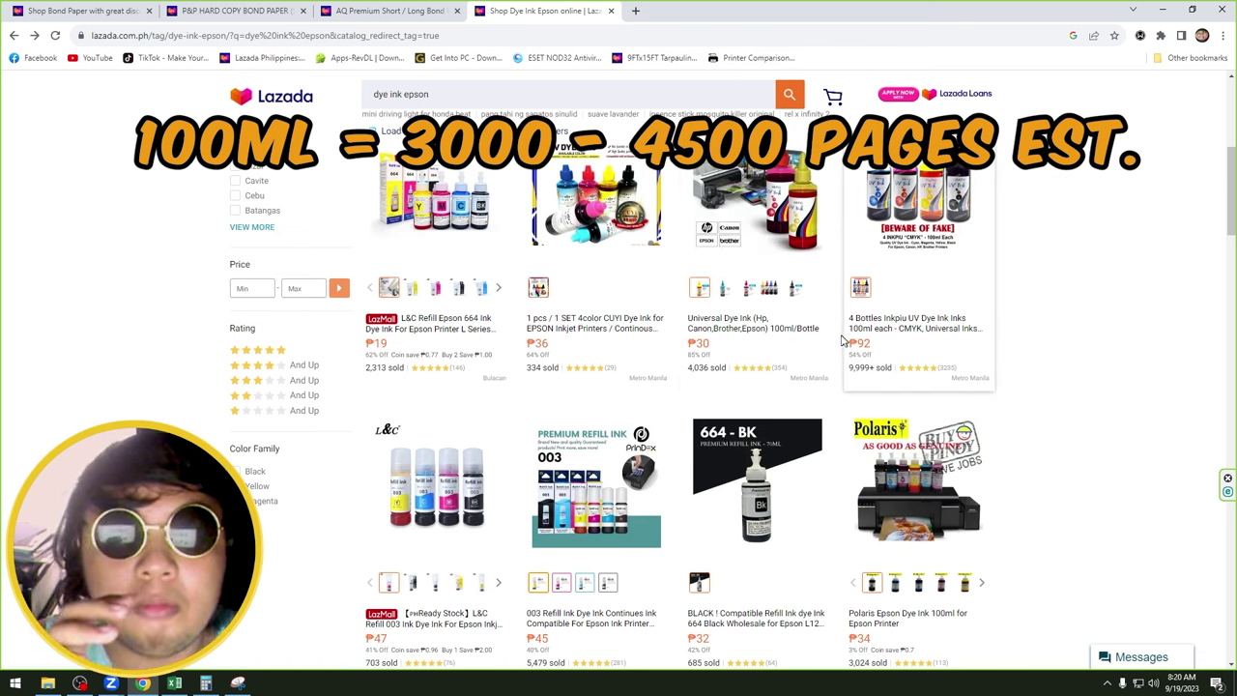
scroll(781, 326, down, 2)
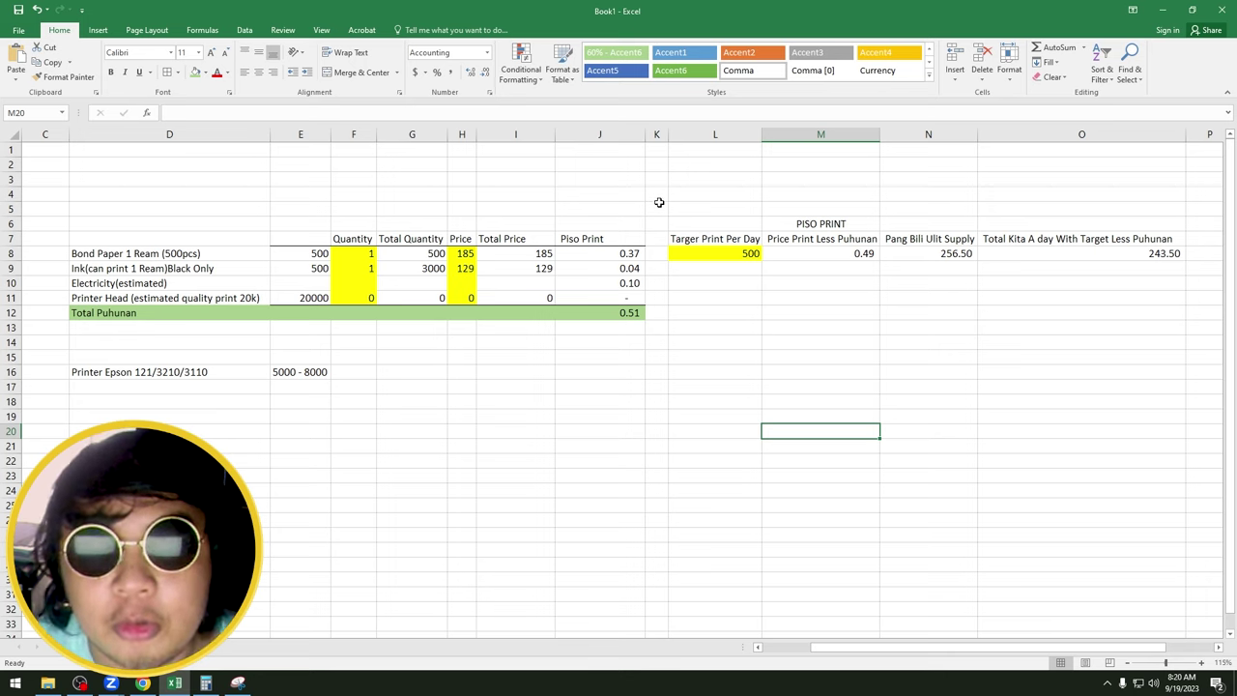
In the Excel costing sheet, set the price of one ream of bond paper to 180.
click(693, 253)
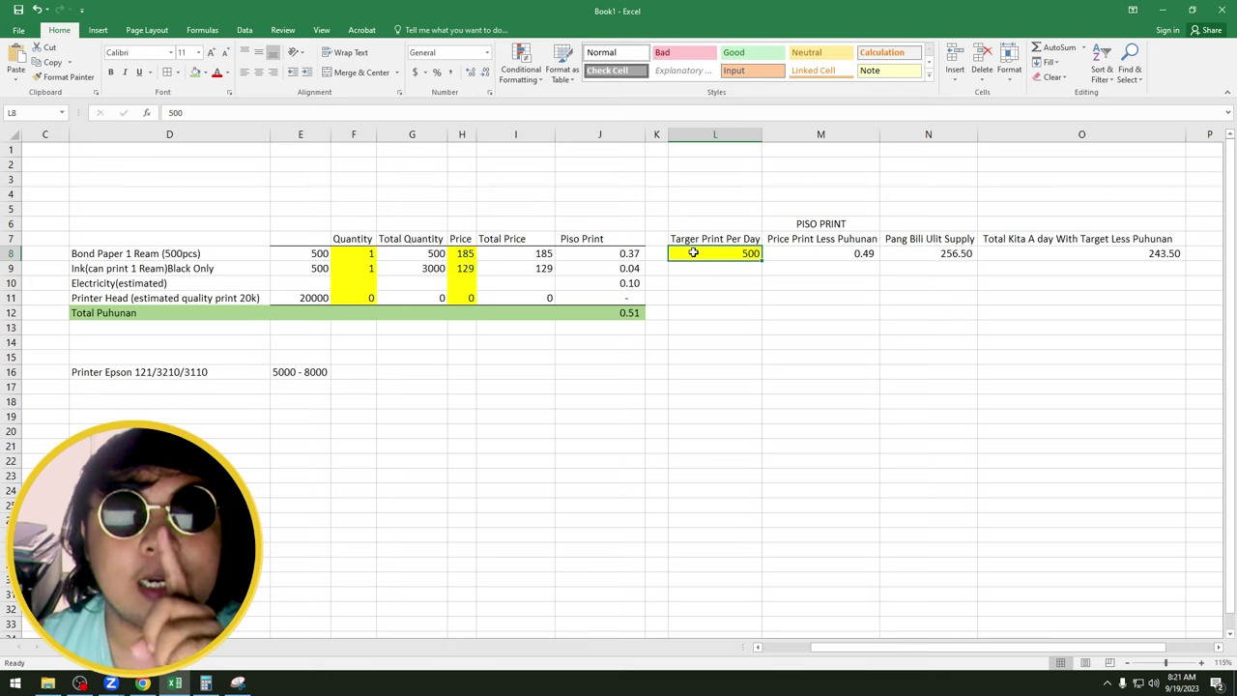
key(Return)
key(Up)
key(Left)
key(Left)
key(Left)
key(Left)
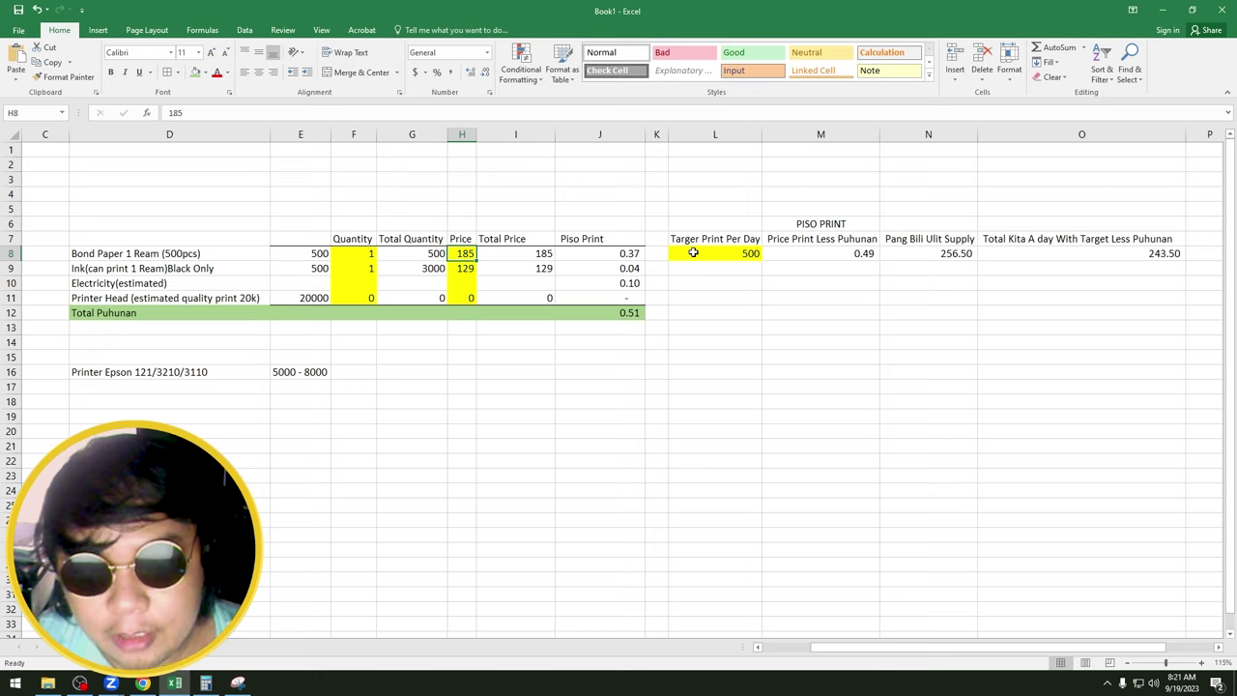
text(180)
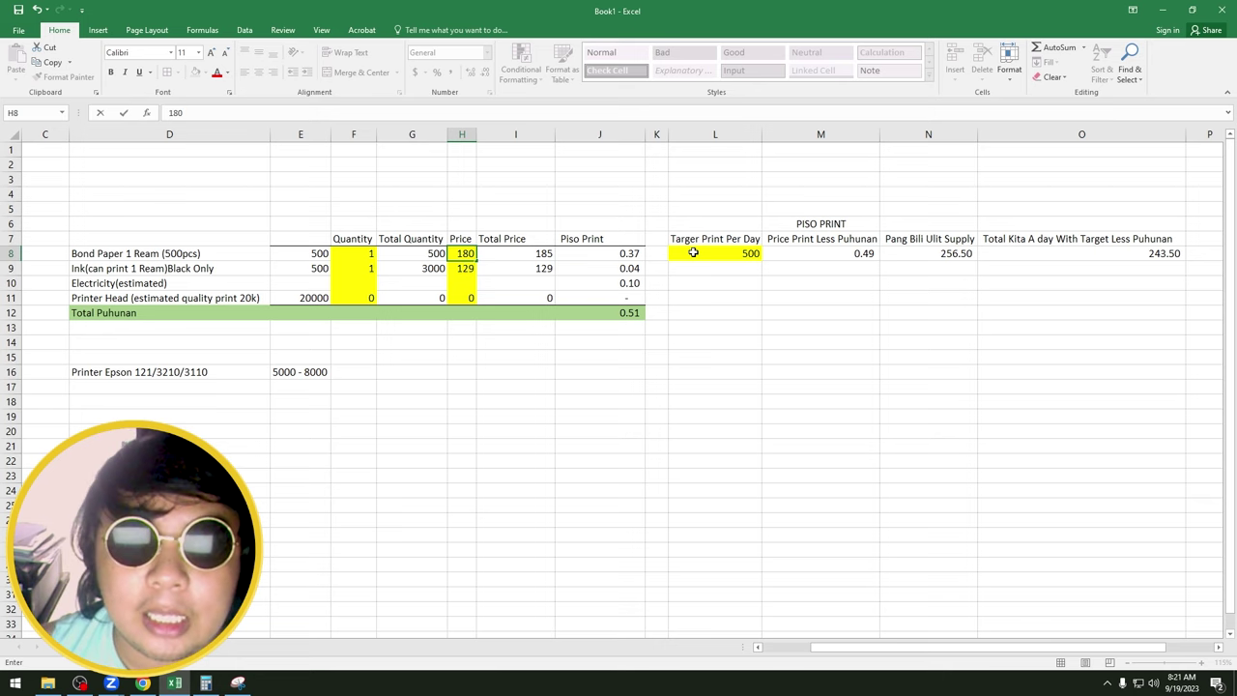
key(Left)
Review the bond paper row's quantity, price, total price formula and Piso Print cost formula.
key(Left)
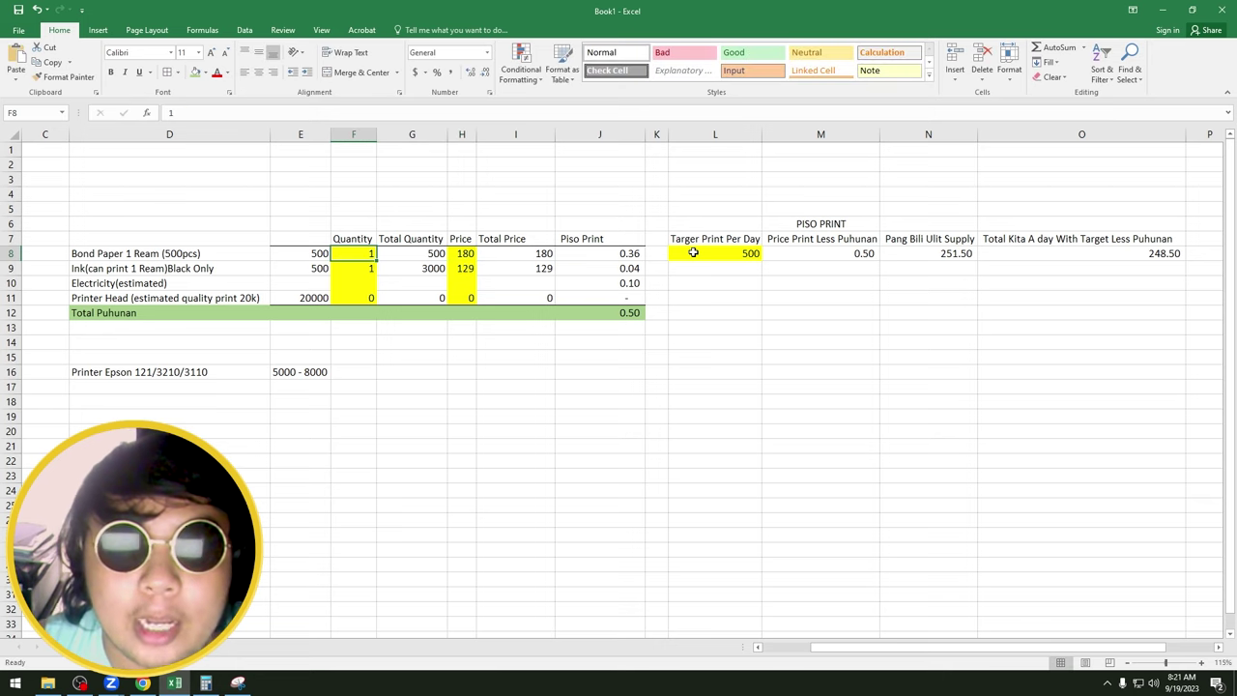
key(Right)
key(Right)
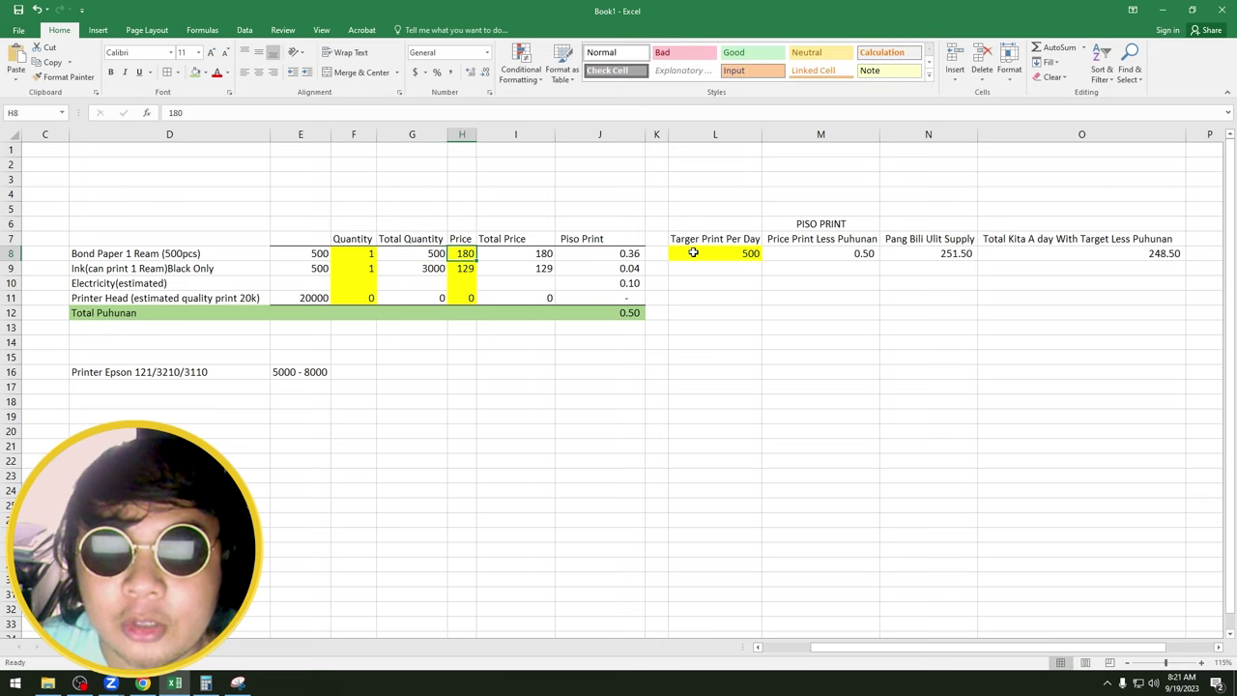
key(Right)
key(Right)
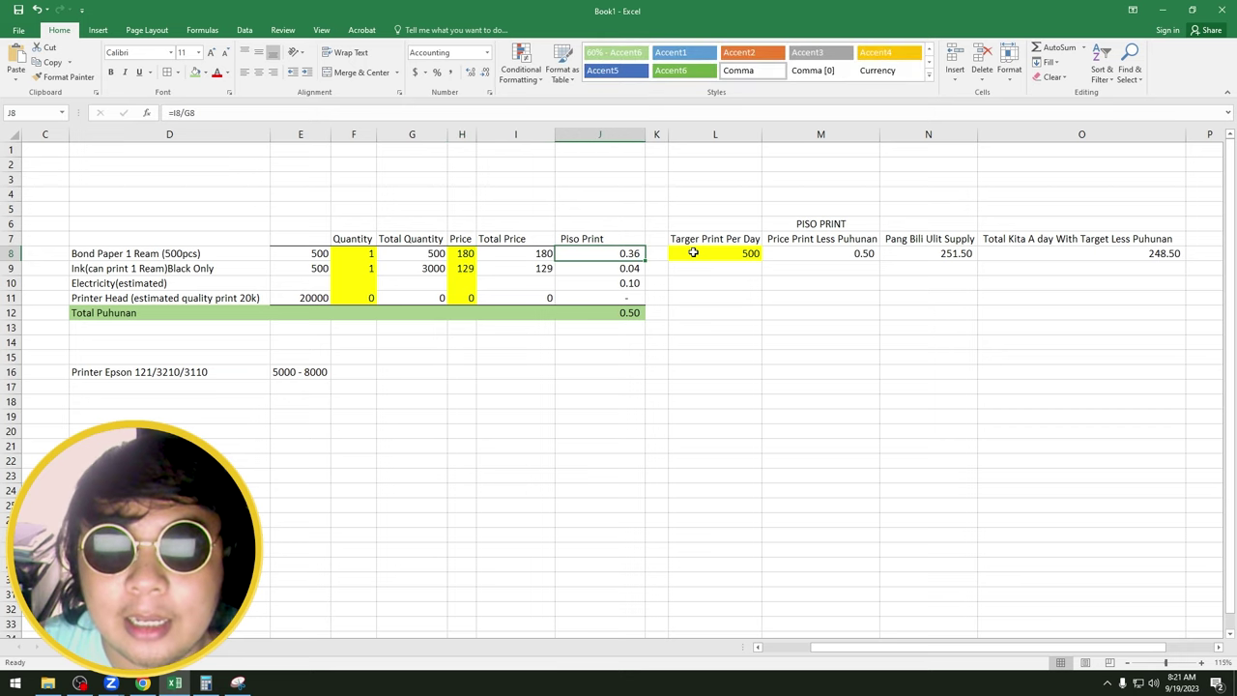
key(Left)
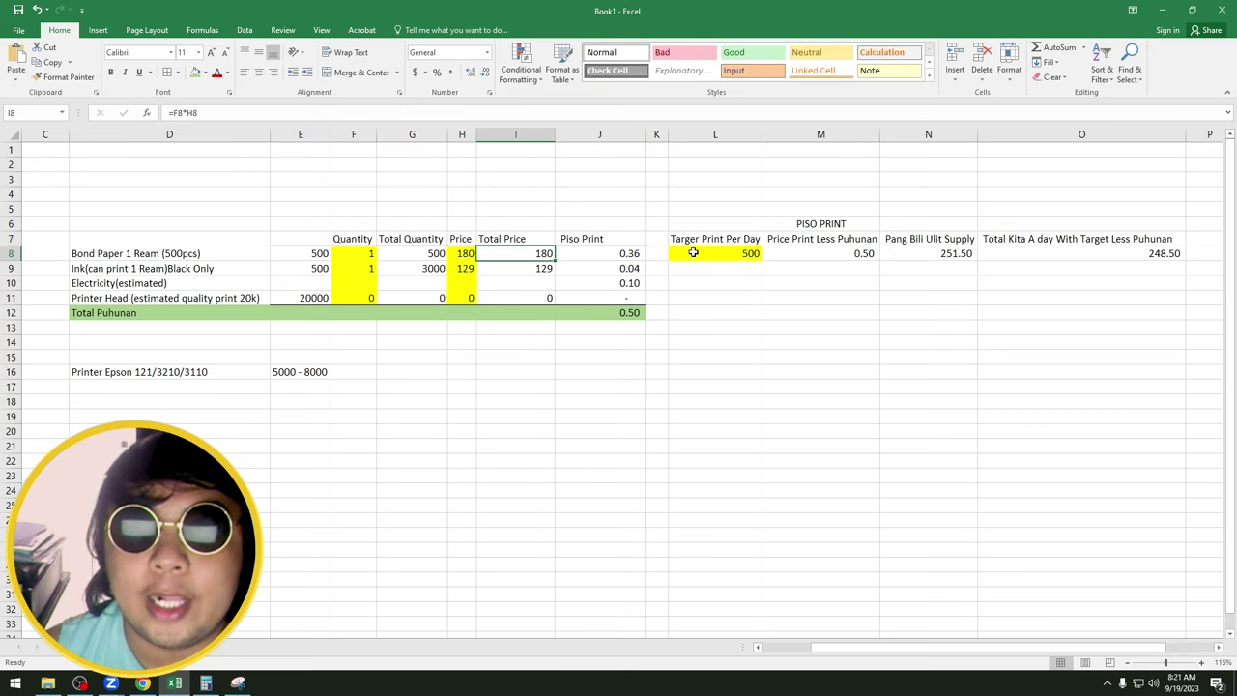
click(624, 252)
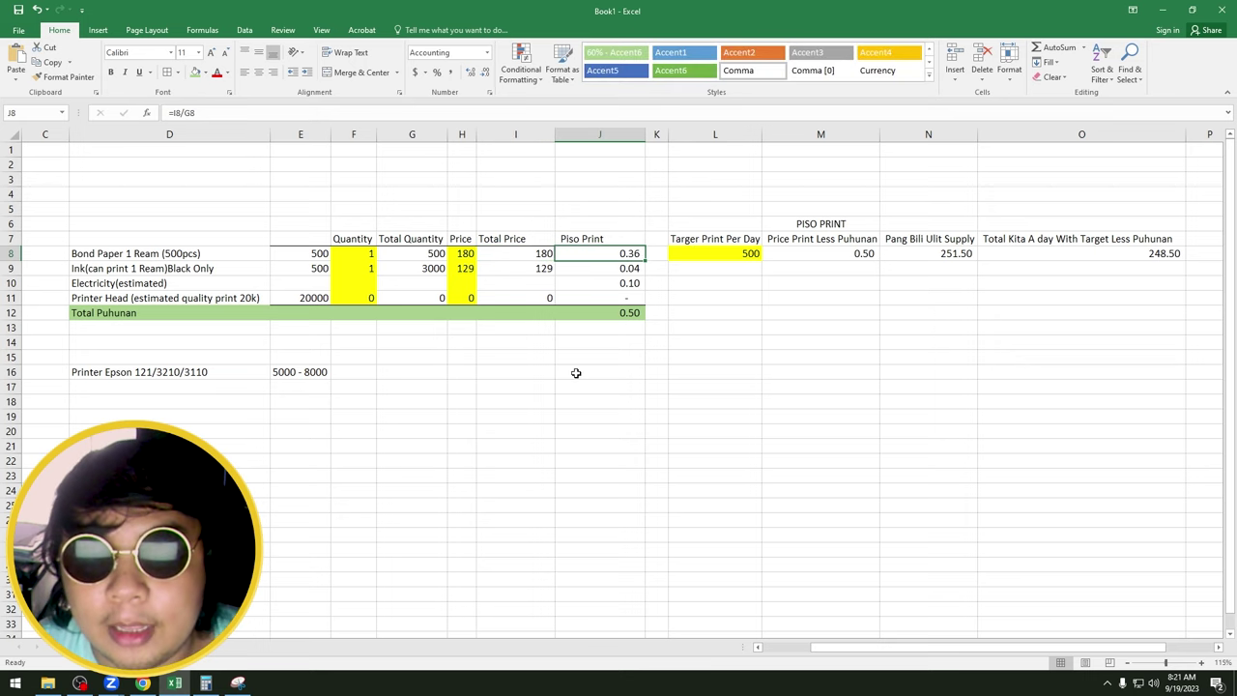
Switch to Calculator and divide 180 by 500 to check the bond paper cost per print.
click(207, 683)
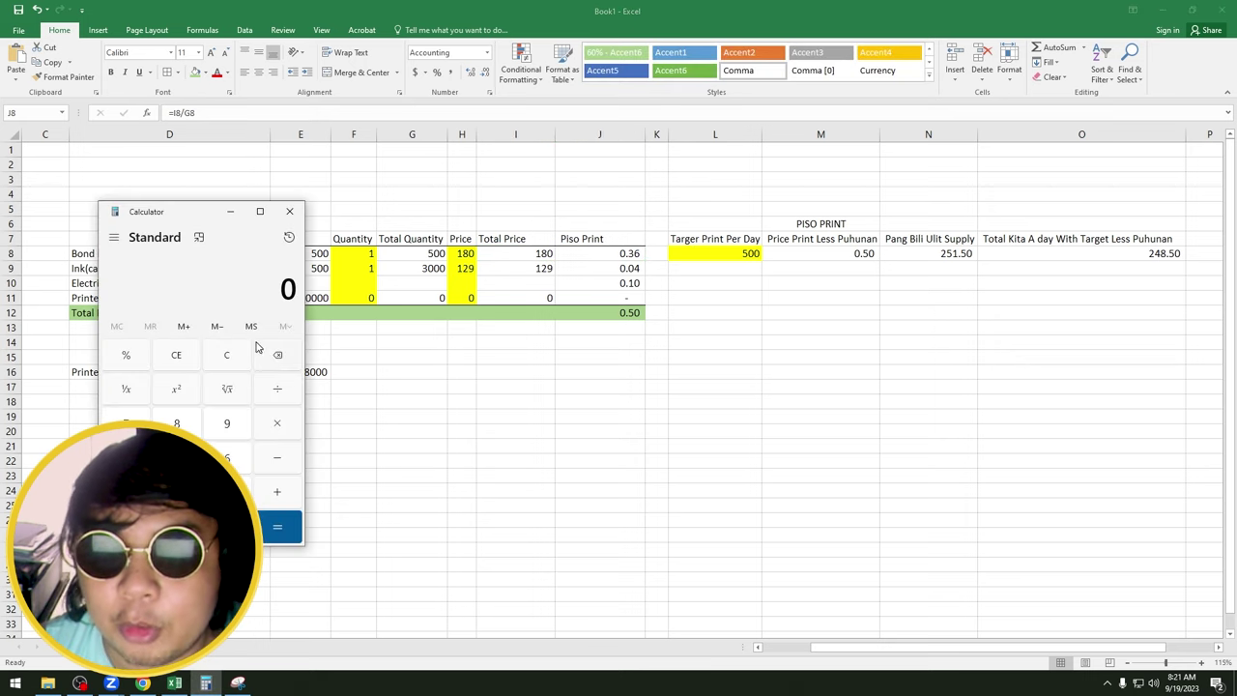
drag(197, 215, 166, 199)
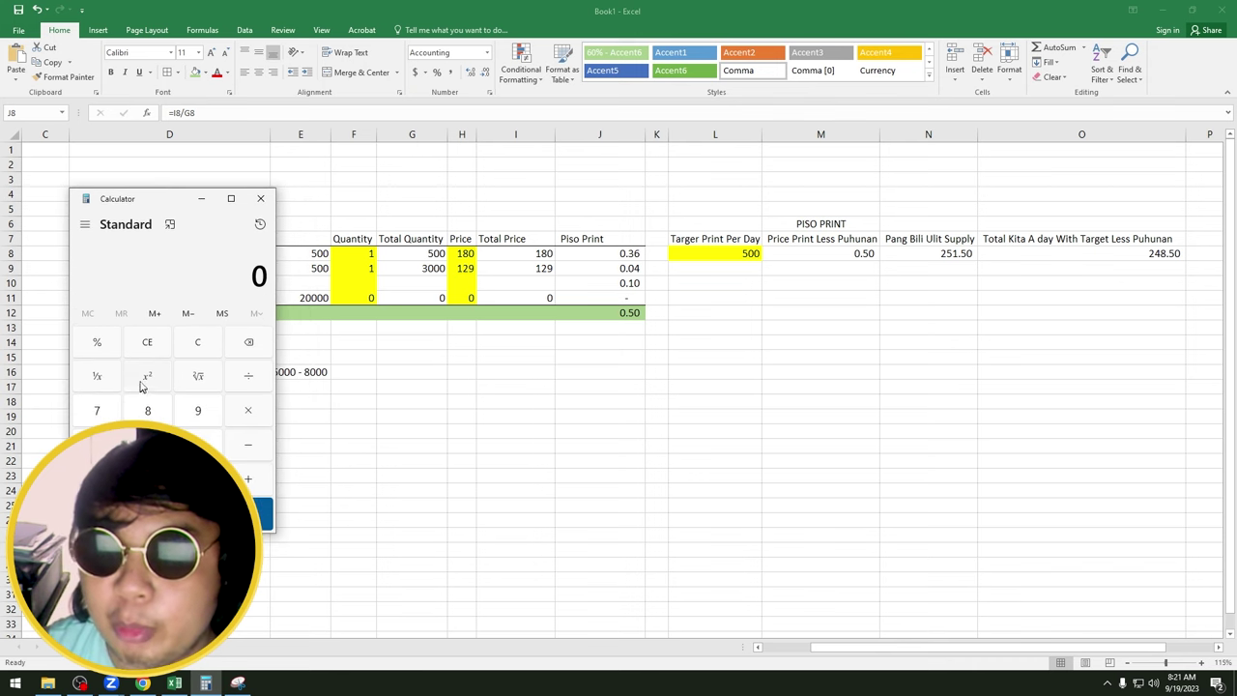
click(97, 478)
text(80/5000)
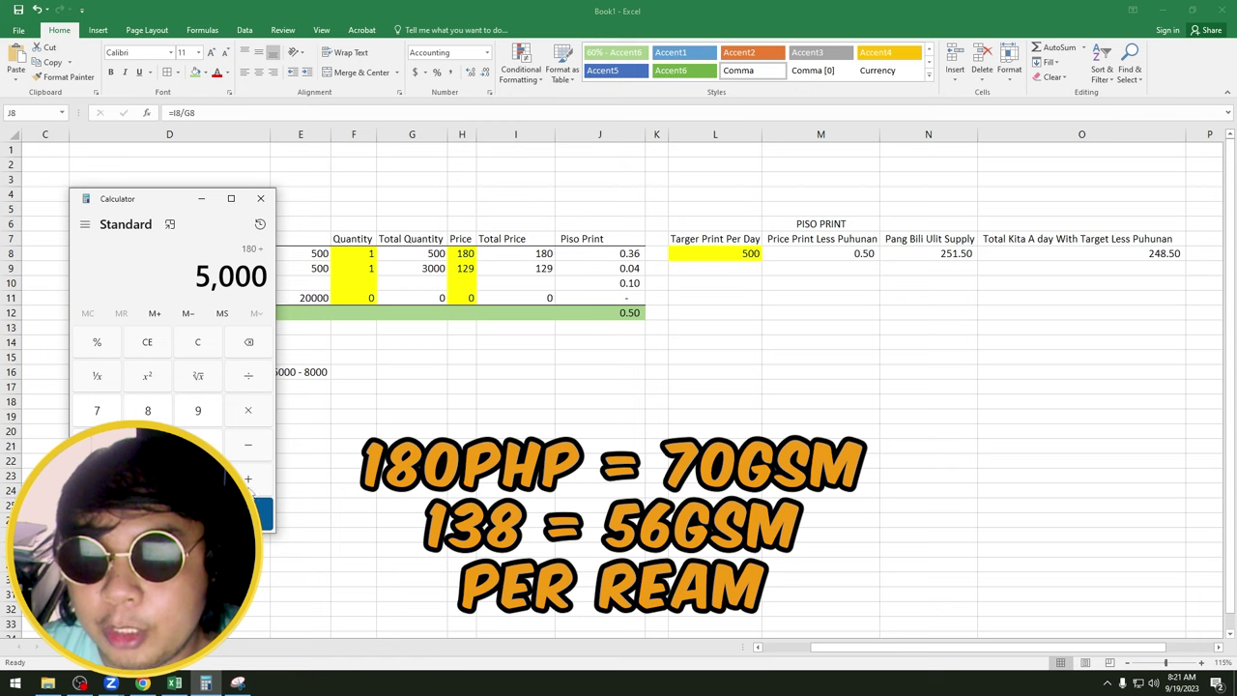
click(249, 341)
click(261, 514)
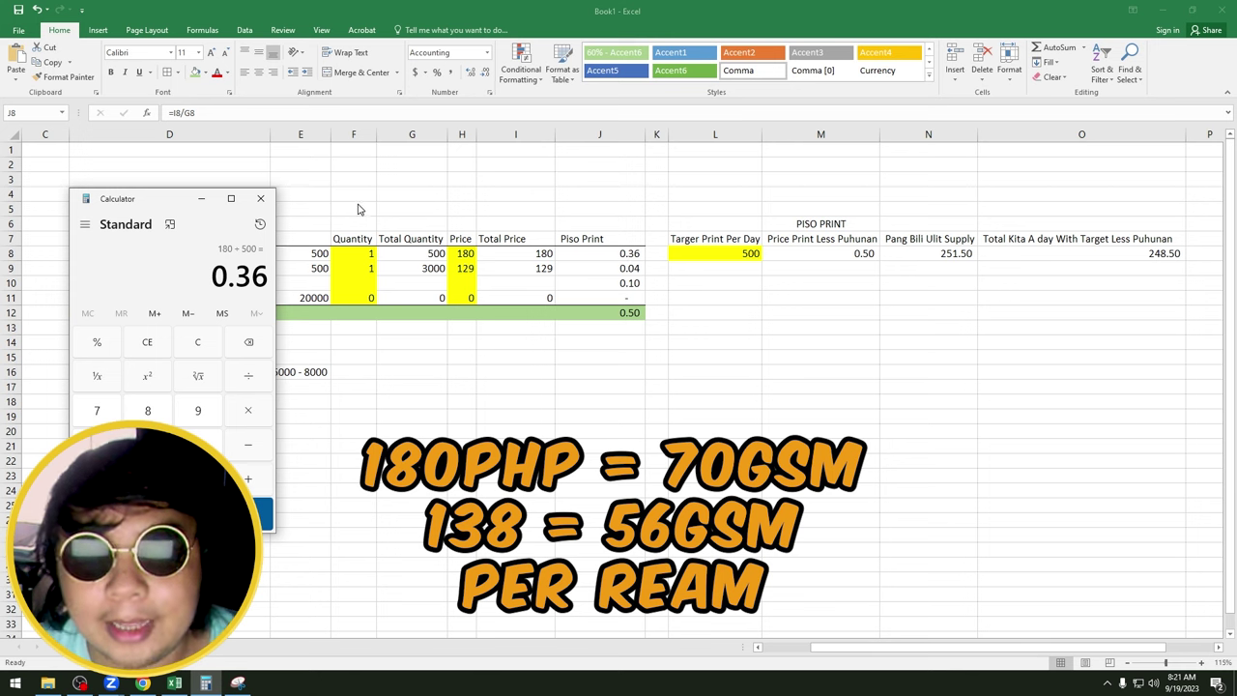
Divide 120 by 4 in Calculator to work out the cost of a single ink bottle.
drag(165, 202, 296, 199)
text(120)
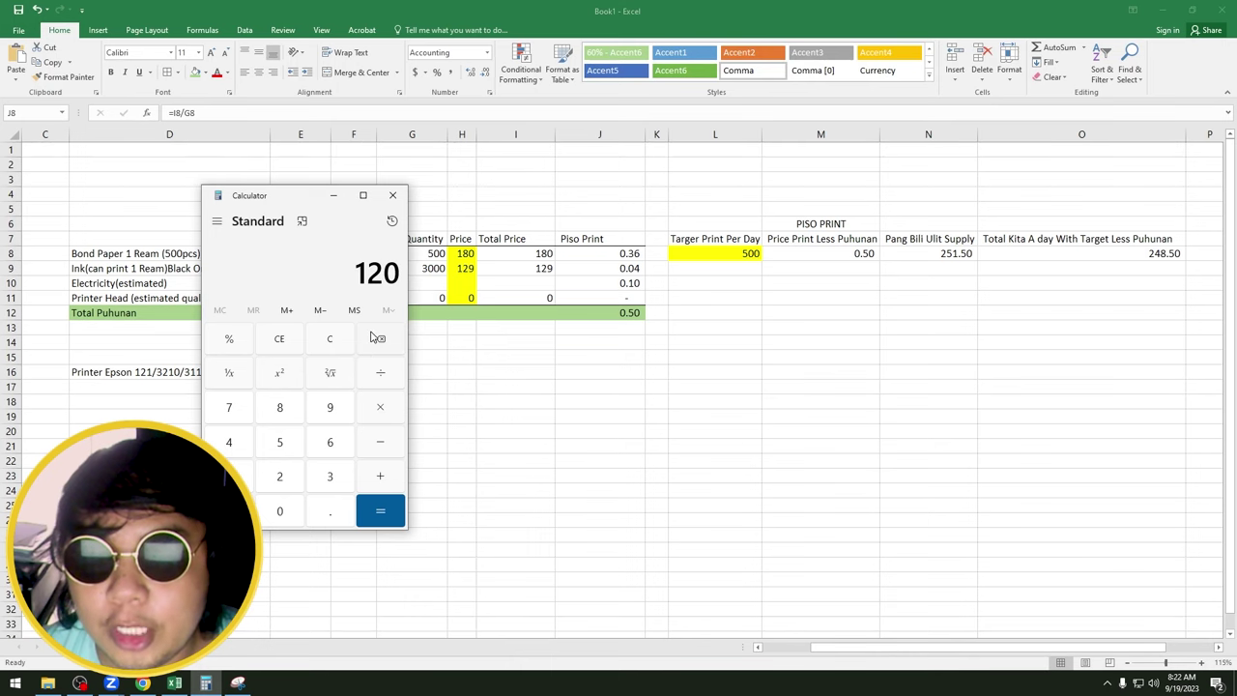
click(380, 375)
click(244, 450)
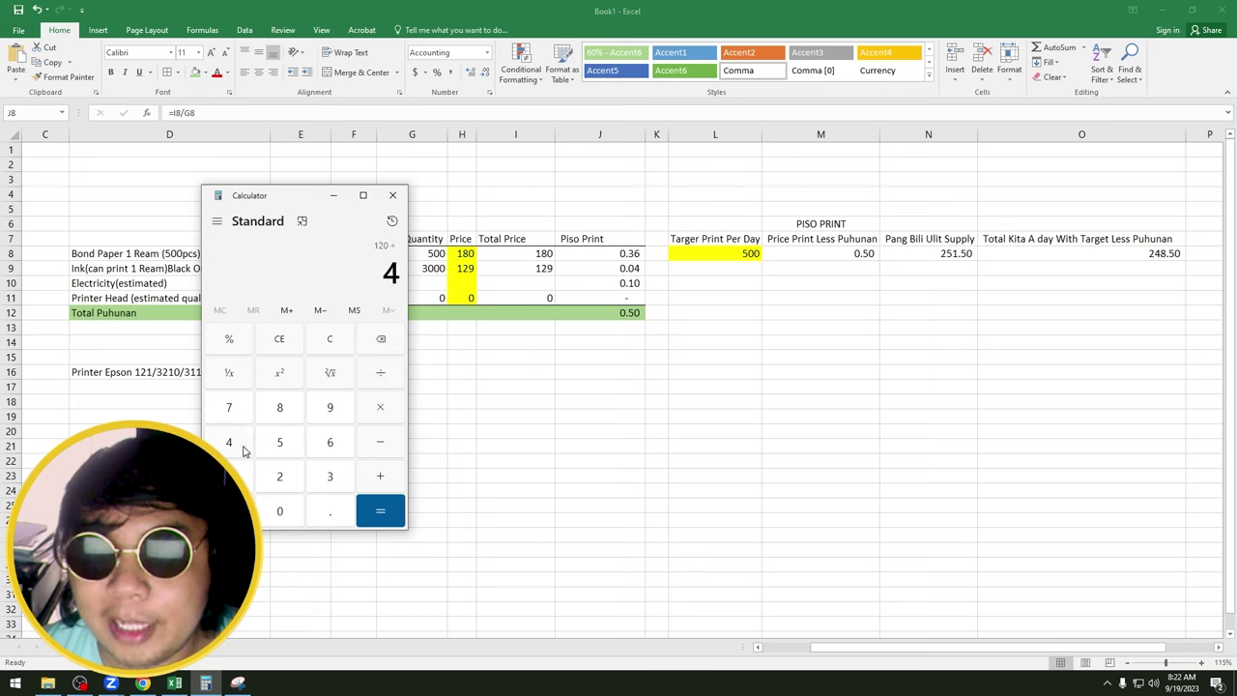
click(379, 511)
Back in Excel, set the black ink price to 120 and check its Piso Print cost formula.
click(466, 269)
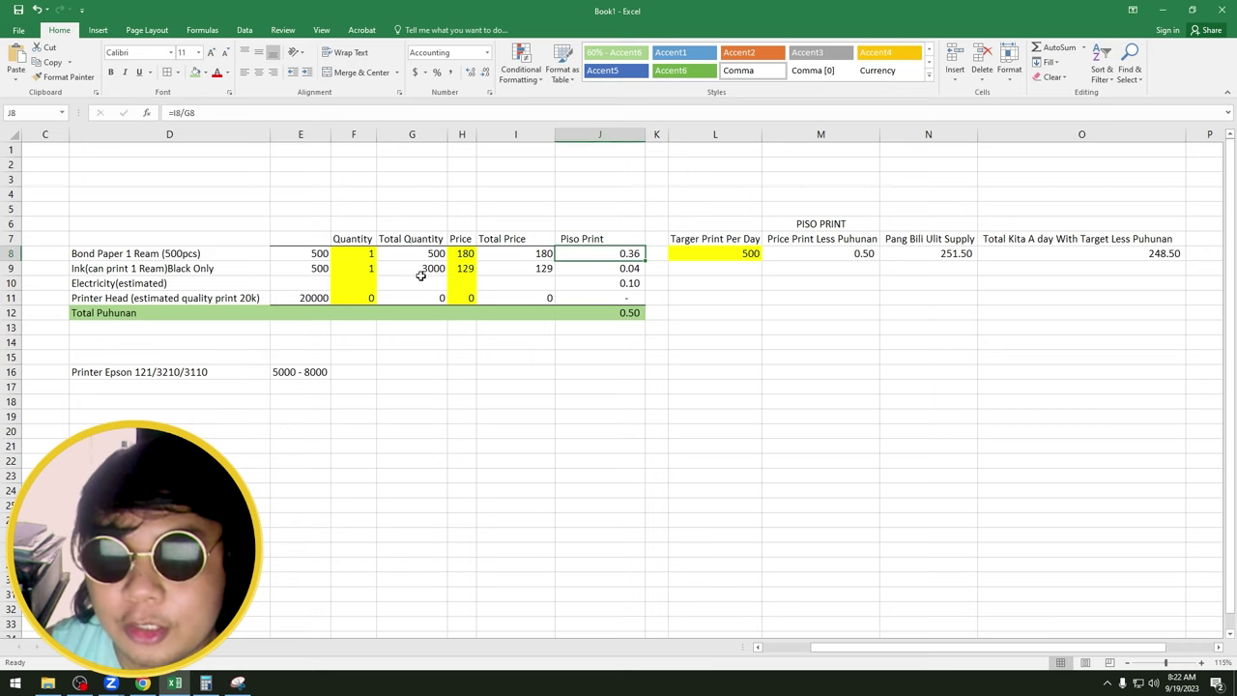
text(120)
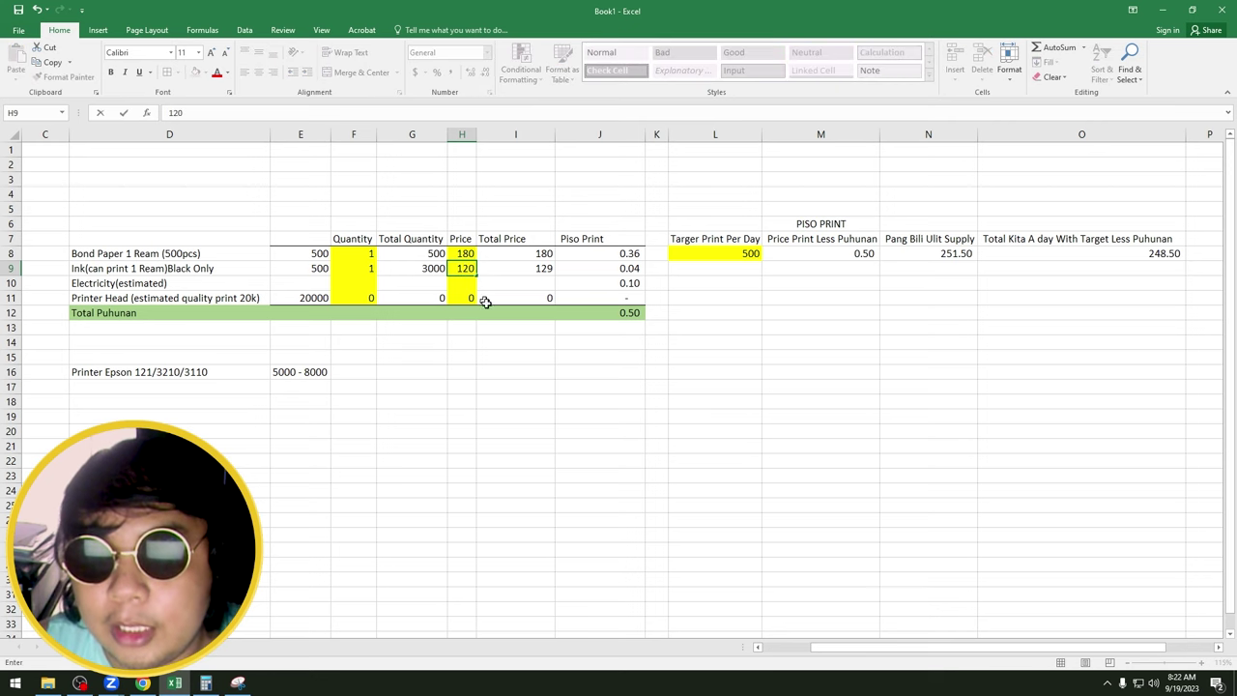
key(Tab)
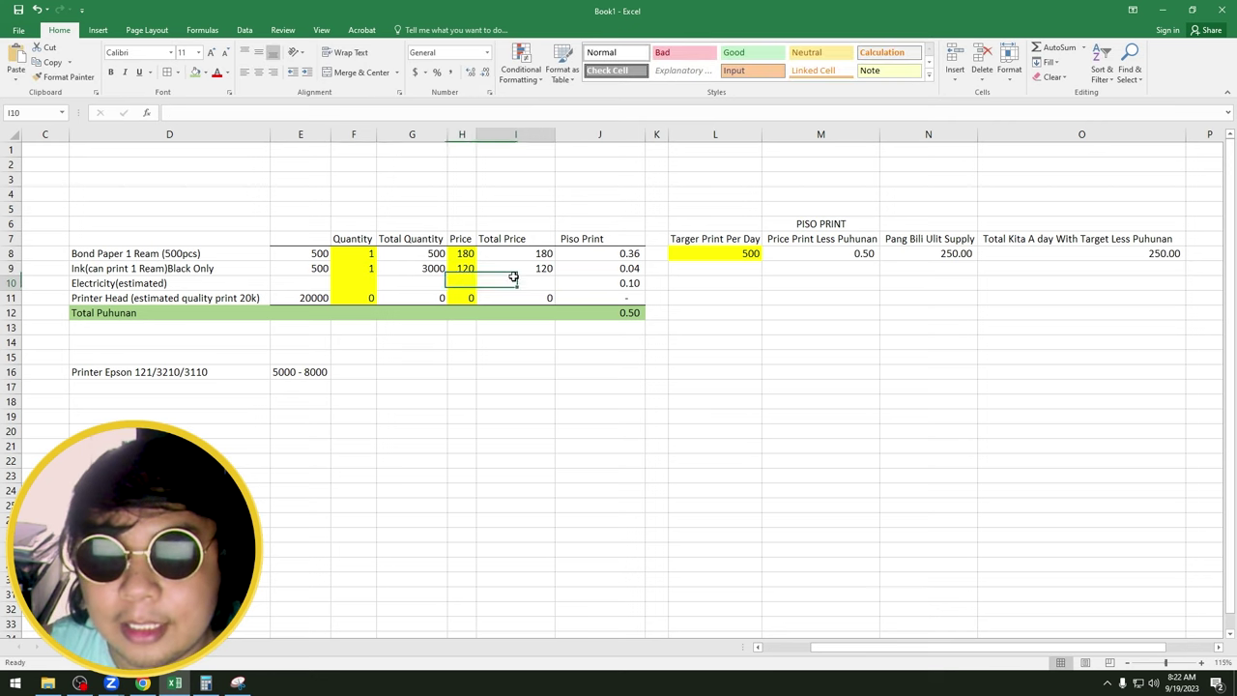
click(626, 271)
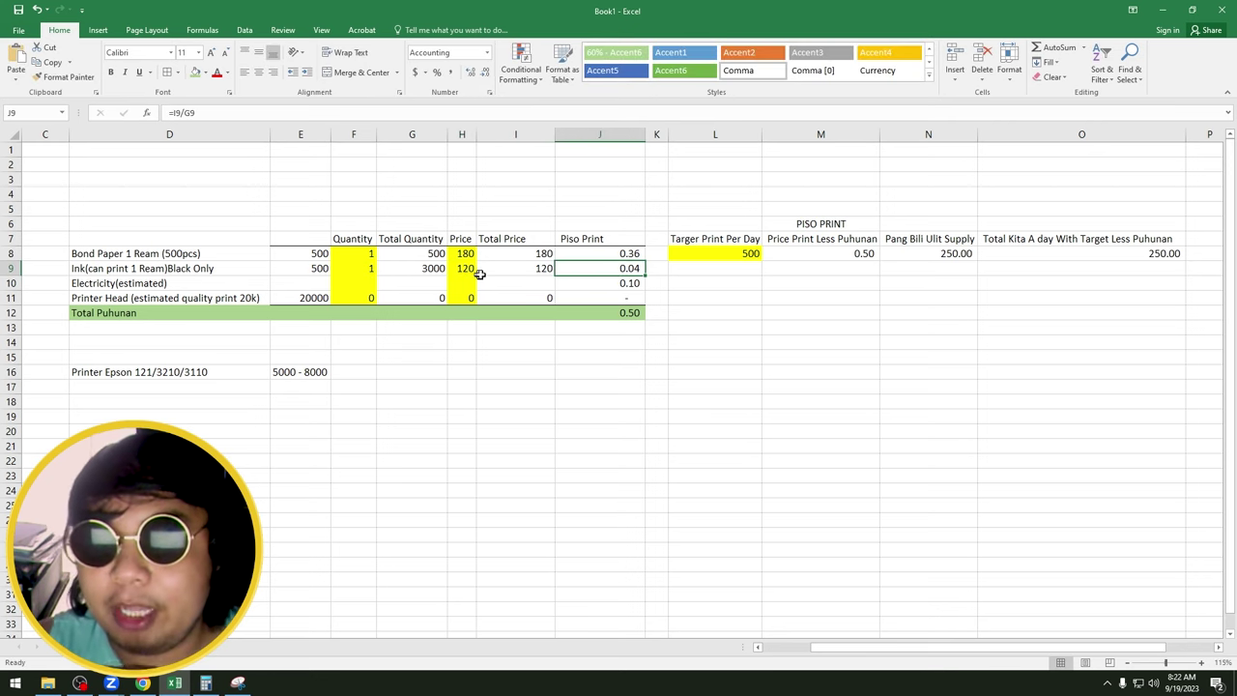
Review the black ink row from its description through its quantities to the total price formula.
click(431, 271)
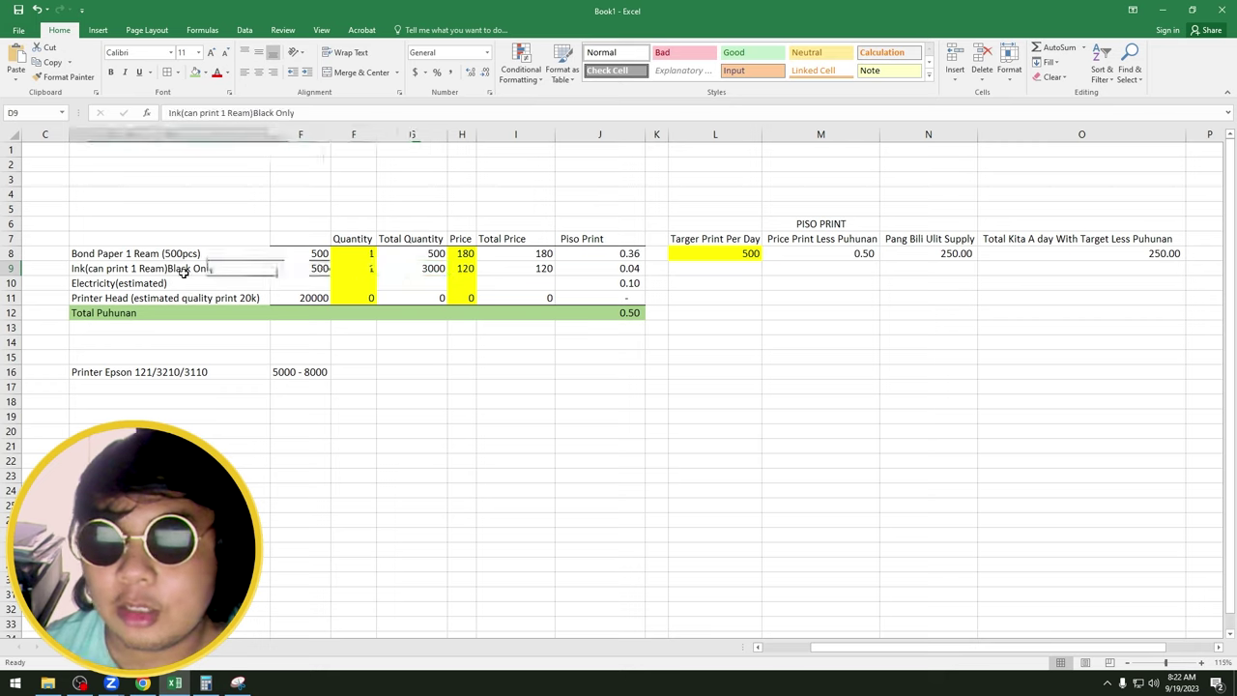
click(174, 268)
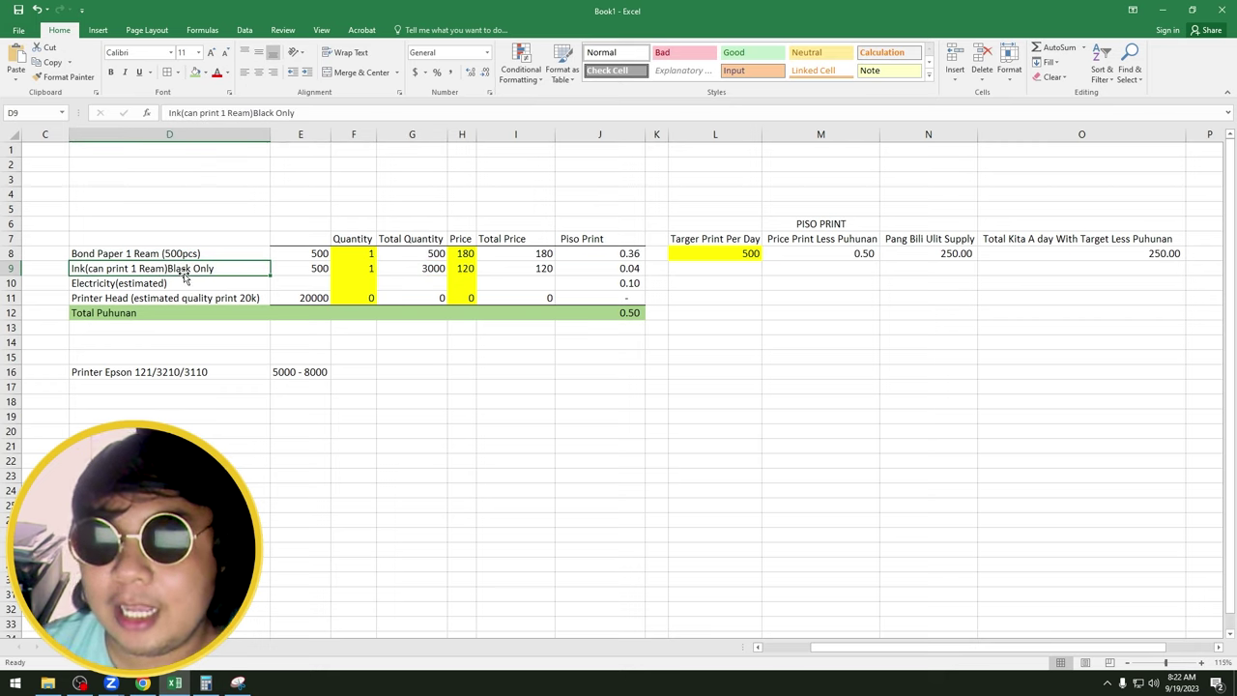
key(Right)
key(Right)
key(Right)
key(Right)
key(Right)
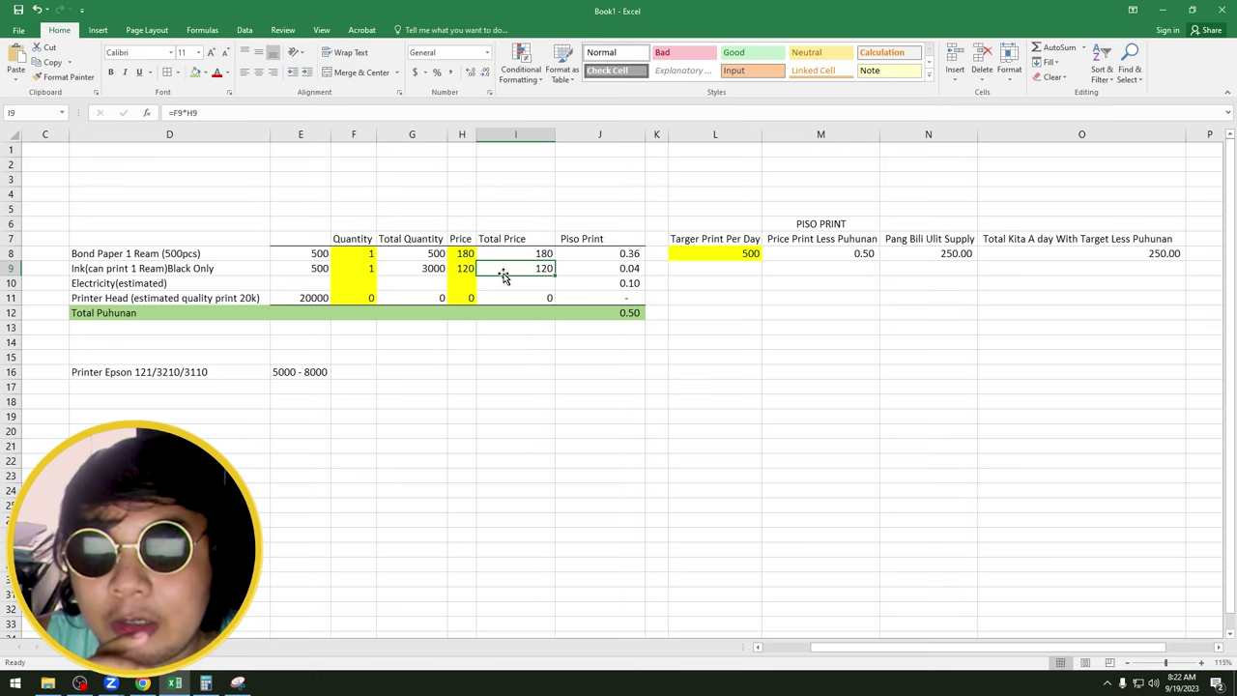
Set the price of the black ink to 30 in the costing table.
click(465, 270)
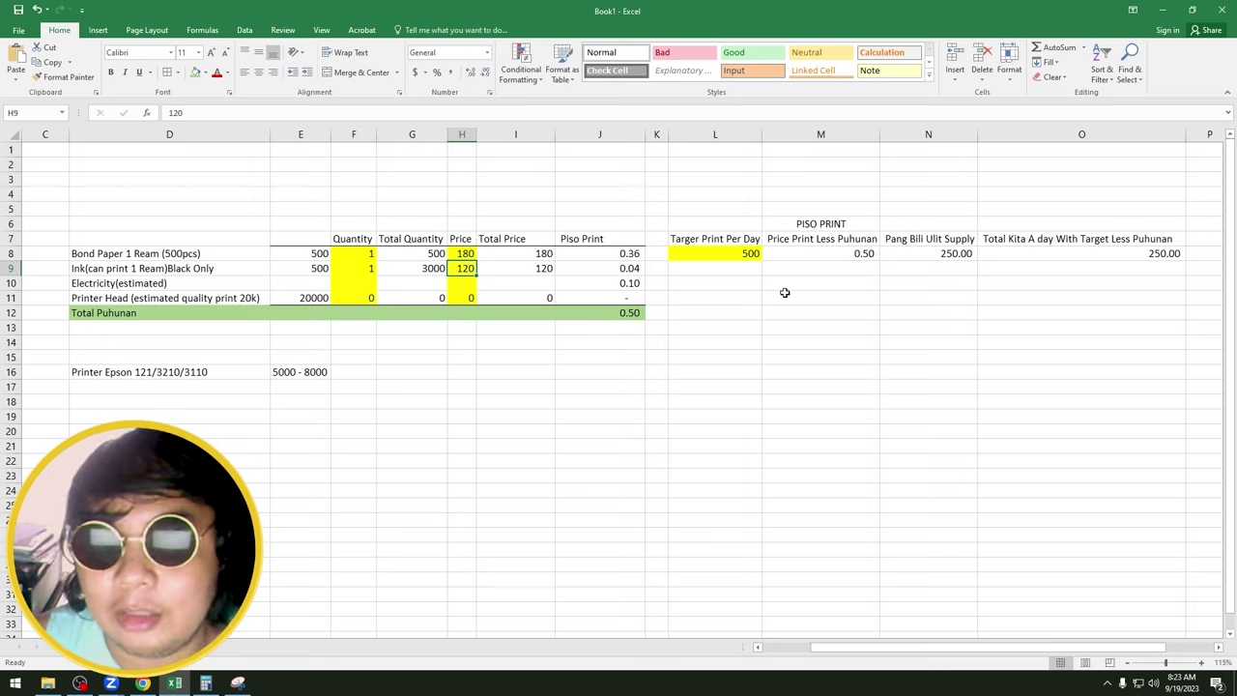
text(30)
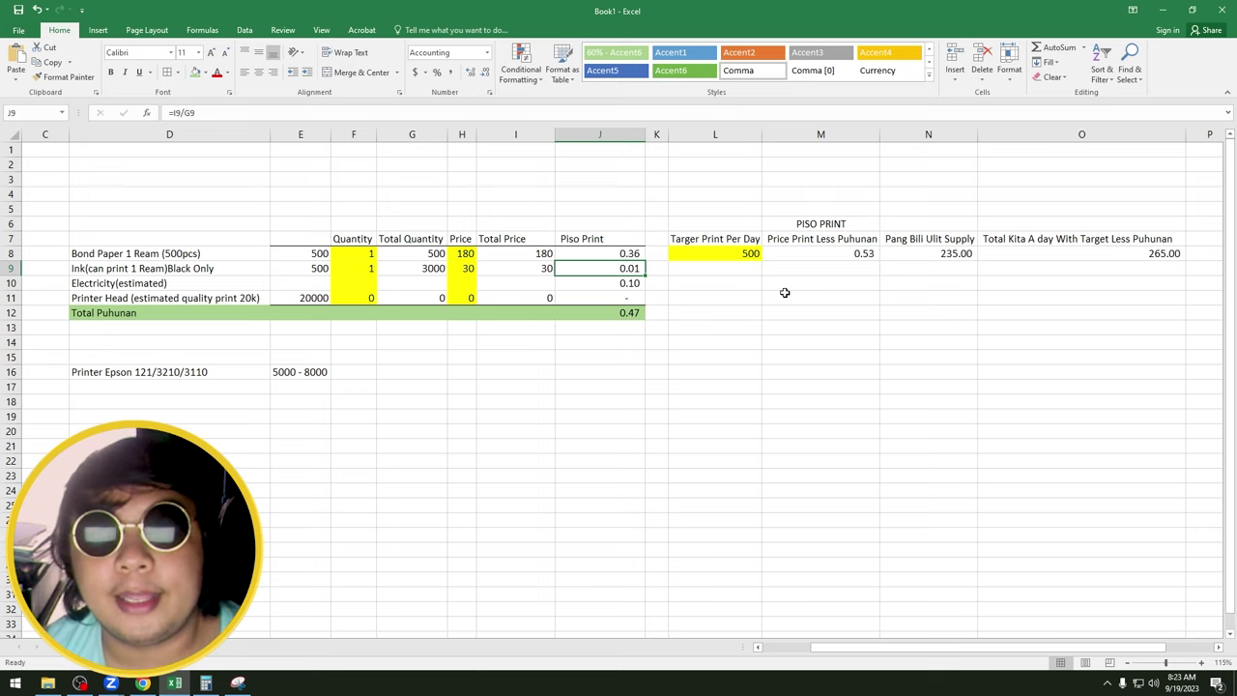
key(Left)
key(Left)
key(Left)
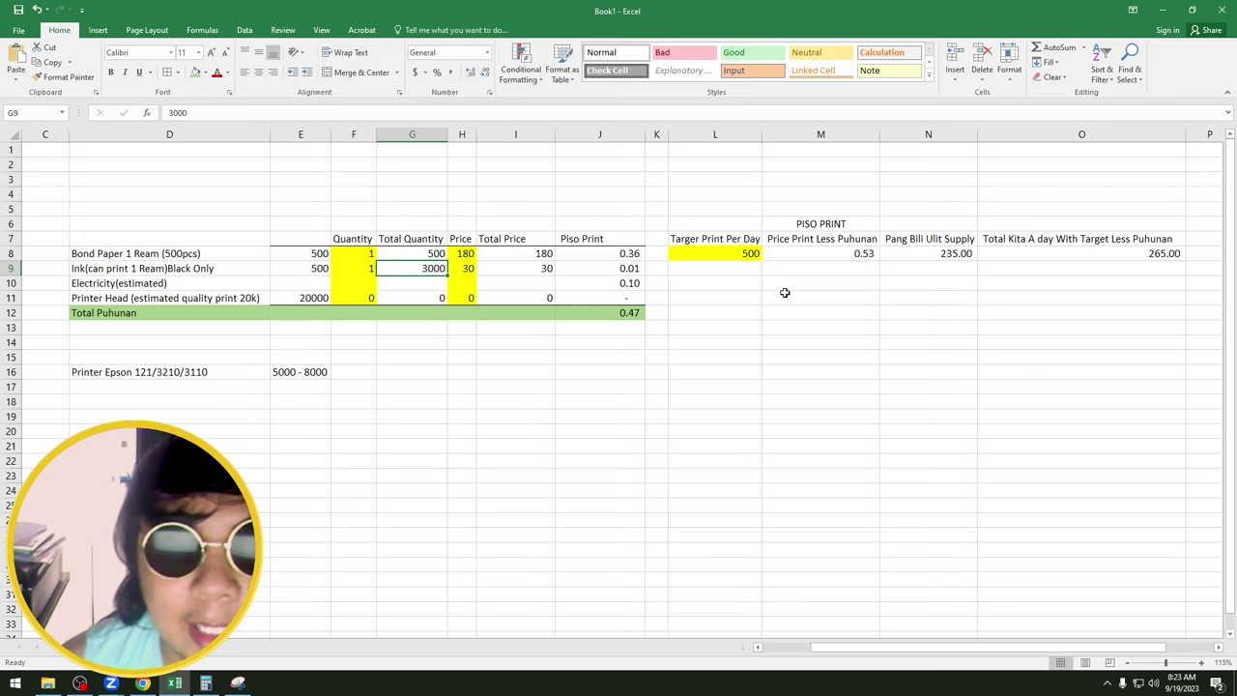
Examine the estimated electricity cost per print and highlight its entire row.
key(Down)
key(Right)
key(Right)
key(Right)
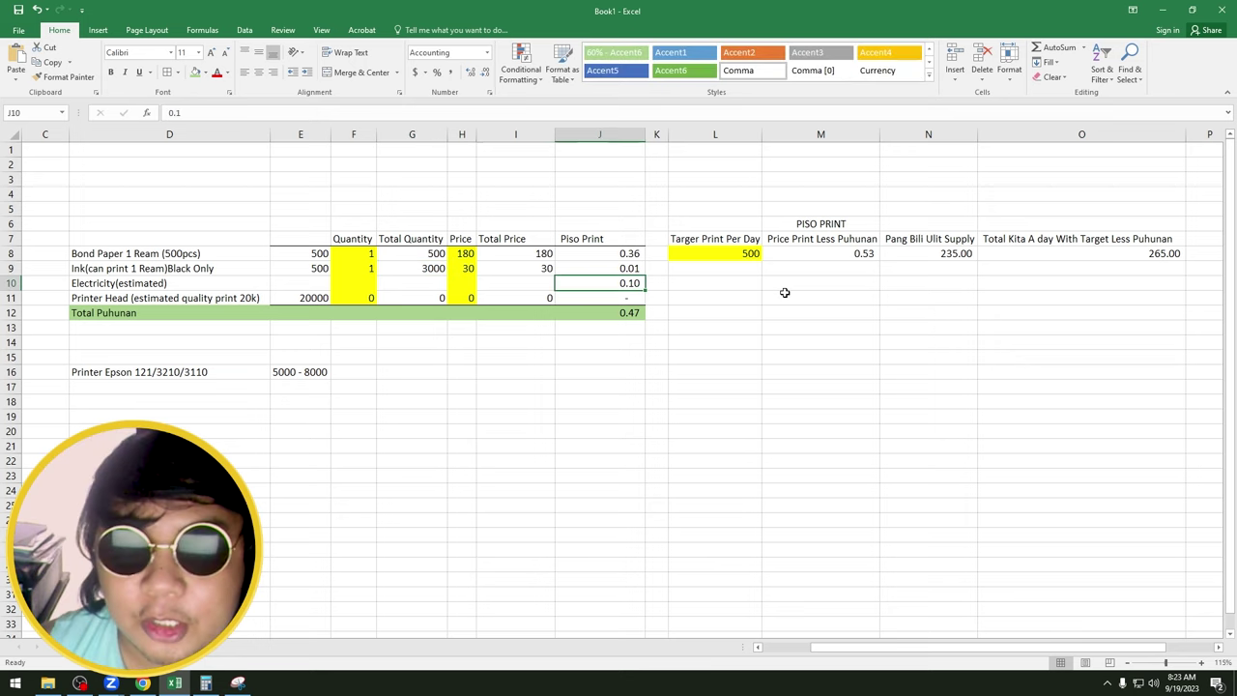
key(shift+space)
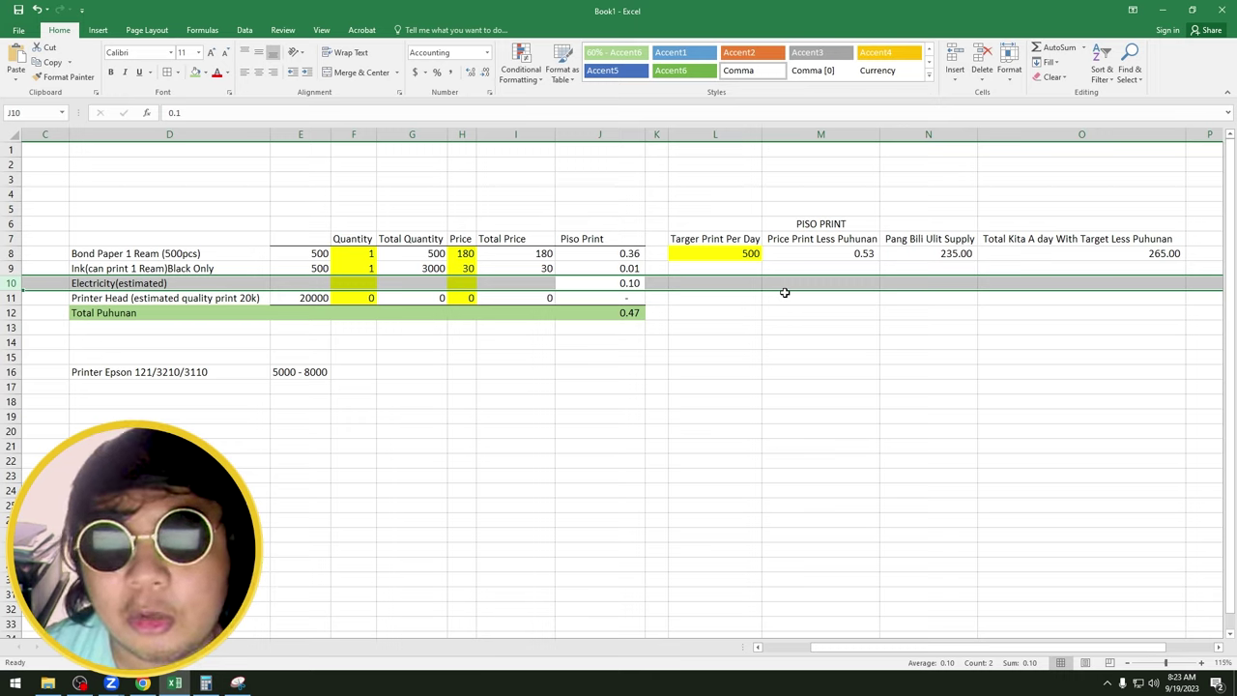
key(shift+BackSpace)
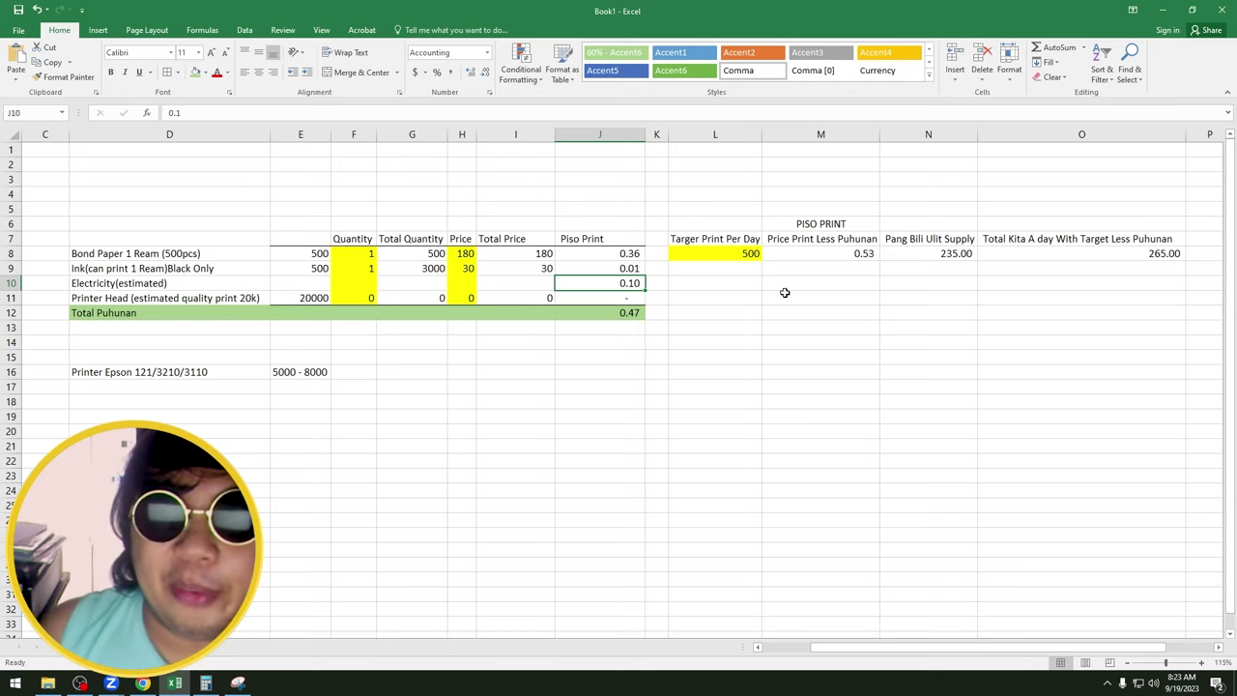
key(shift+space)
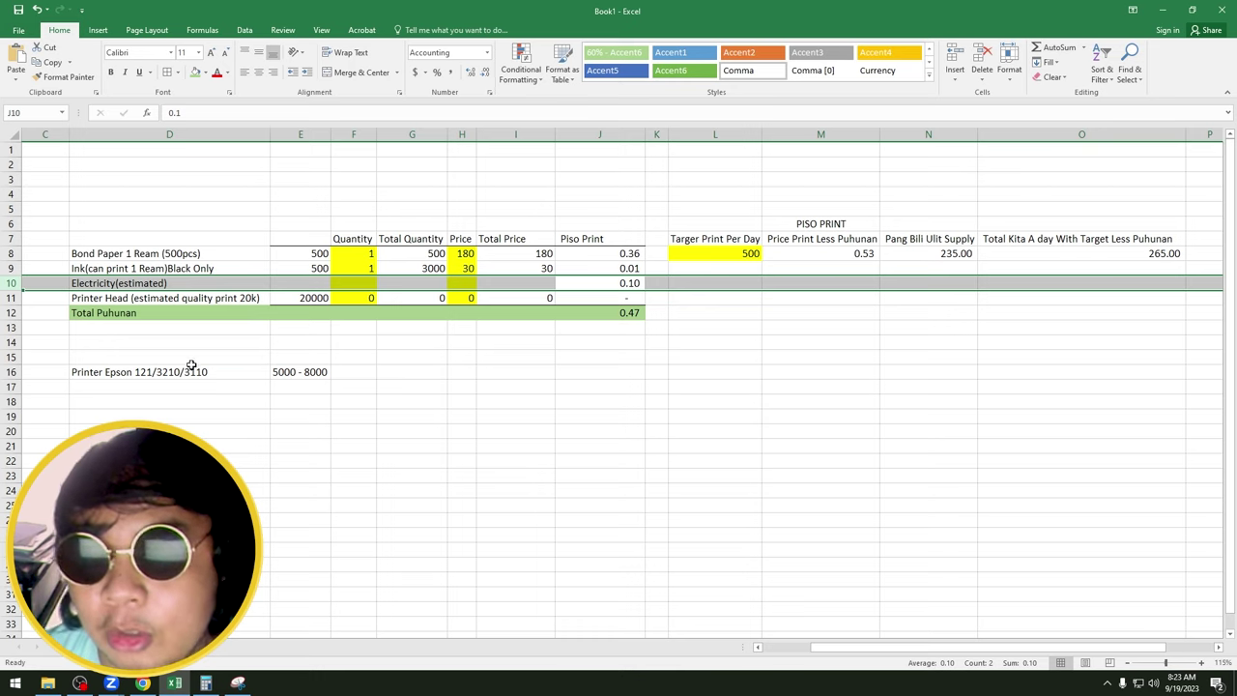
Examine the Printer Epson 121/3210/3110 entry and the range listed beside it in row 16.
click(161, 373)
drag(161, 373, 294, 375)
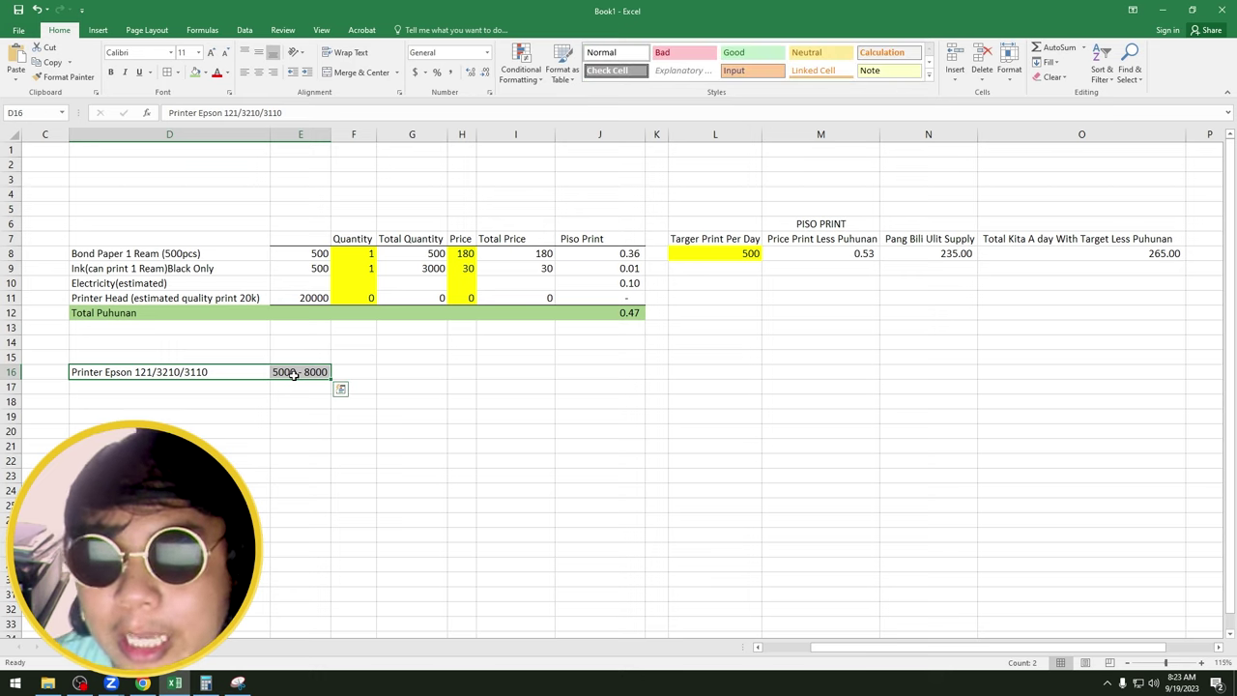
click(223, 377)
click(162, 386)
click(214, 375)
click(215, 383)
click(215, 375)
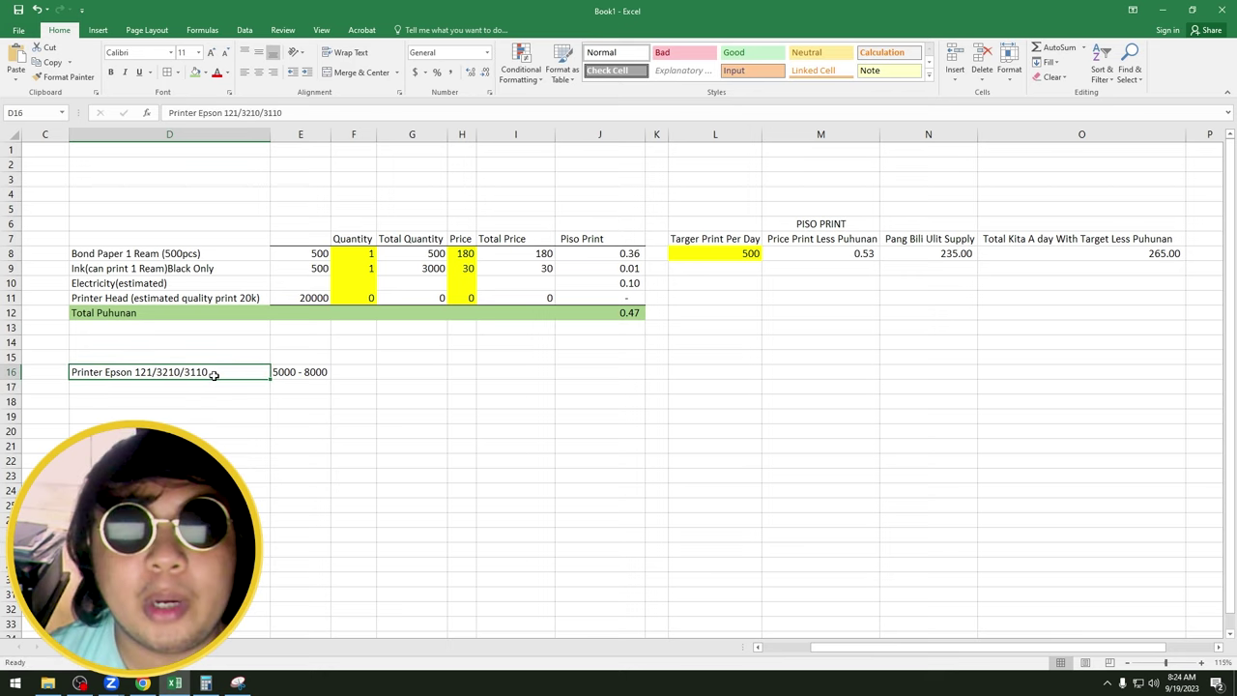
click(315, 378)
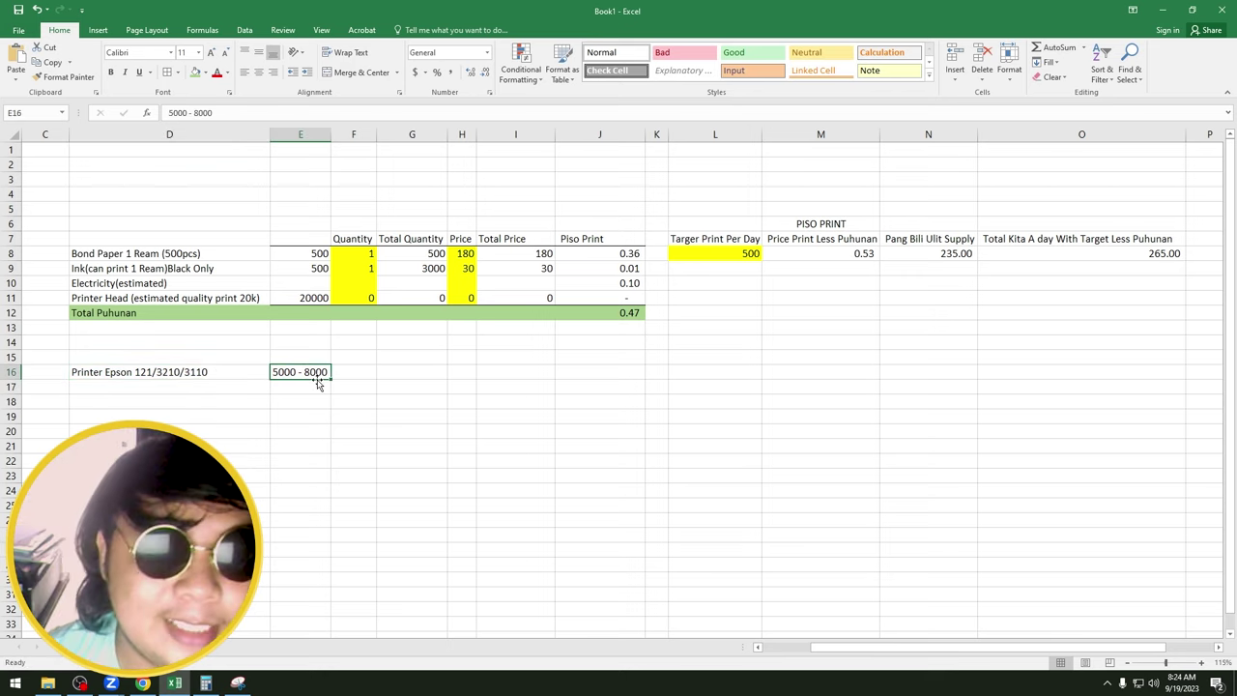
Check the price range listed beside the Epson printer entry in row 16.
click(308, 387)
click(293, 372)
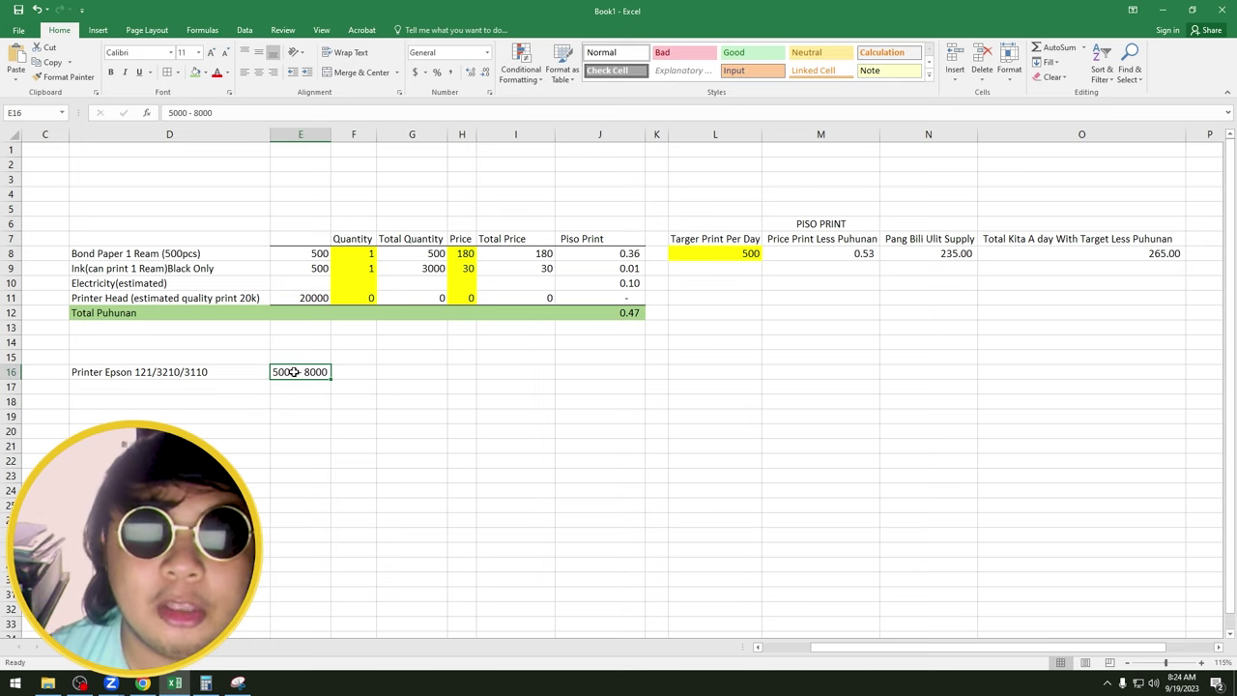
drag(294, 372, 263, 371)
key(Escape)
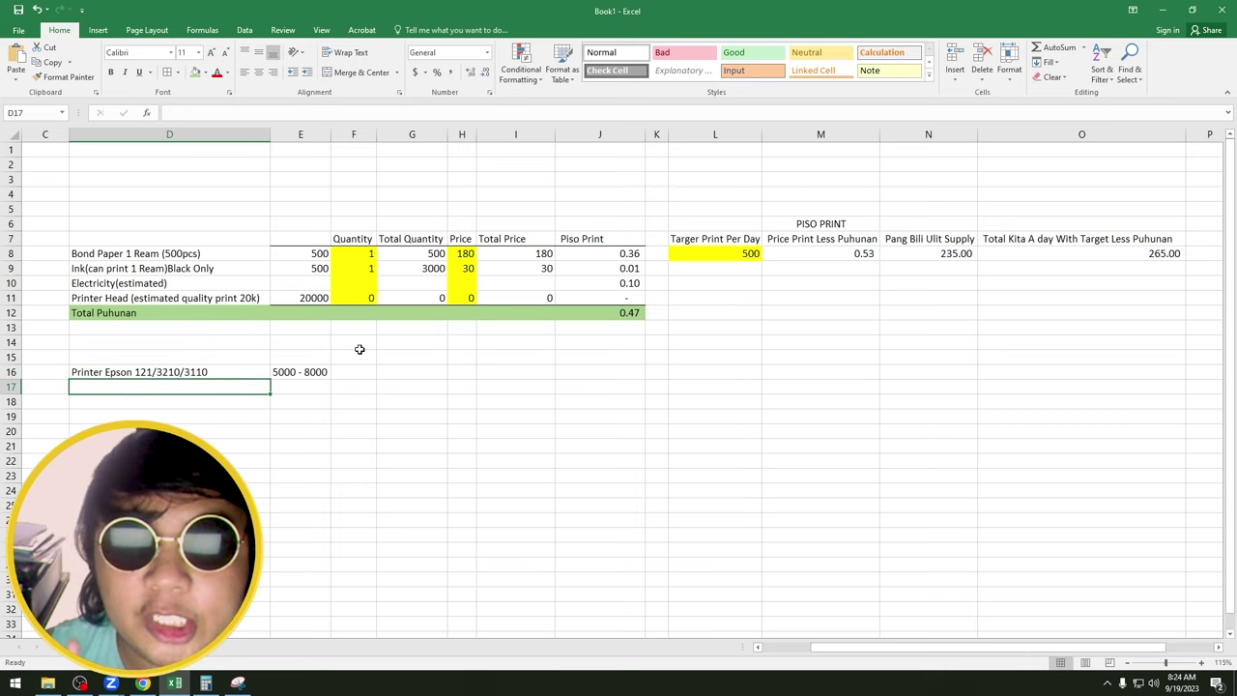
Examine the Printer Head row from its estimated print yield through its quantity, price and per-print cost formula.
click(292, 300)
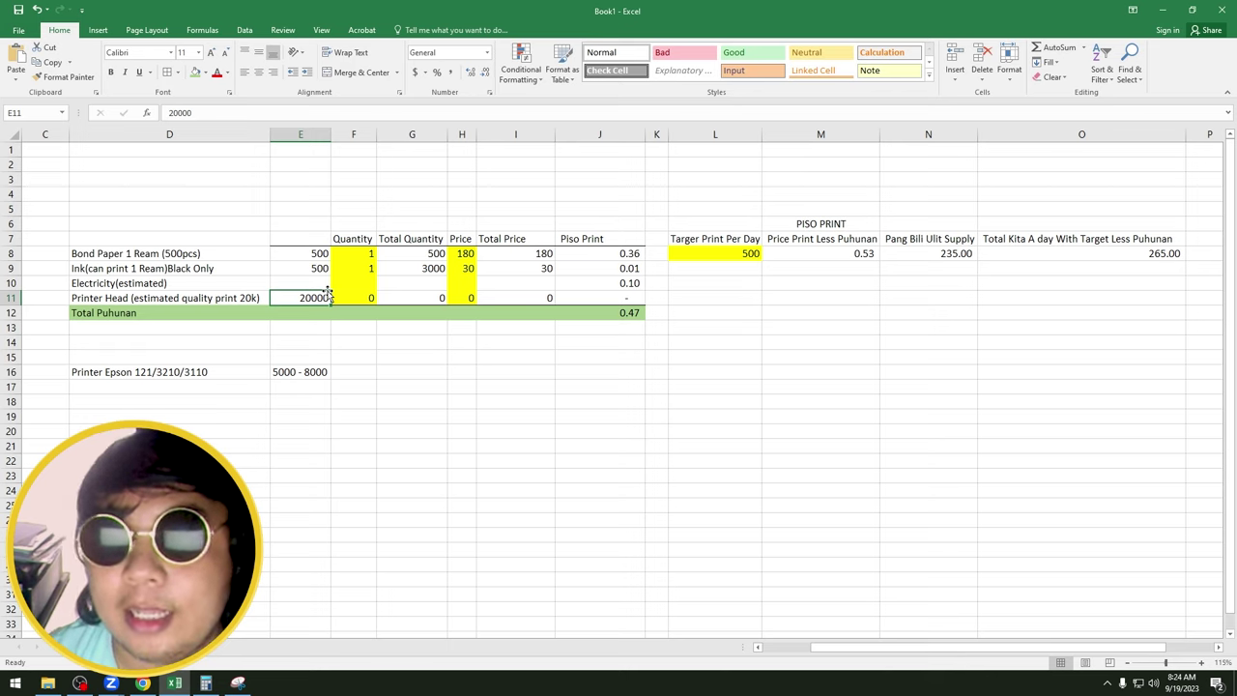
click(445, 299)
click(561, 297)
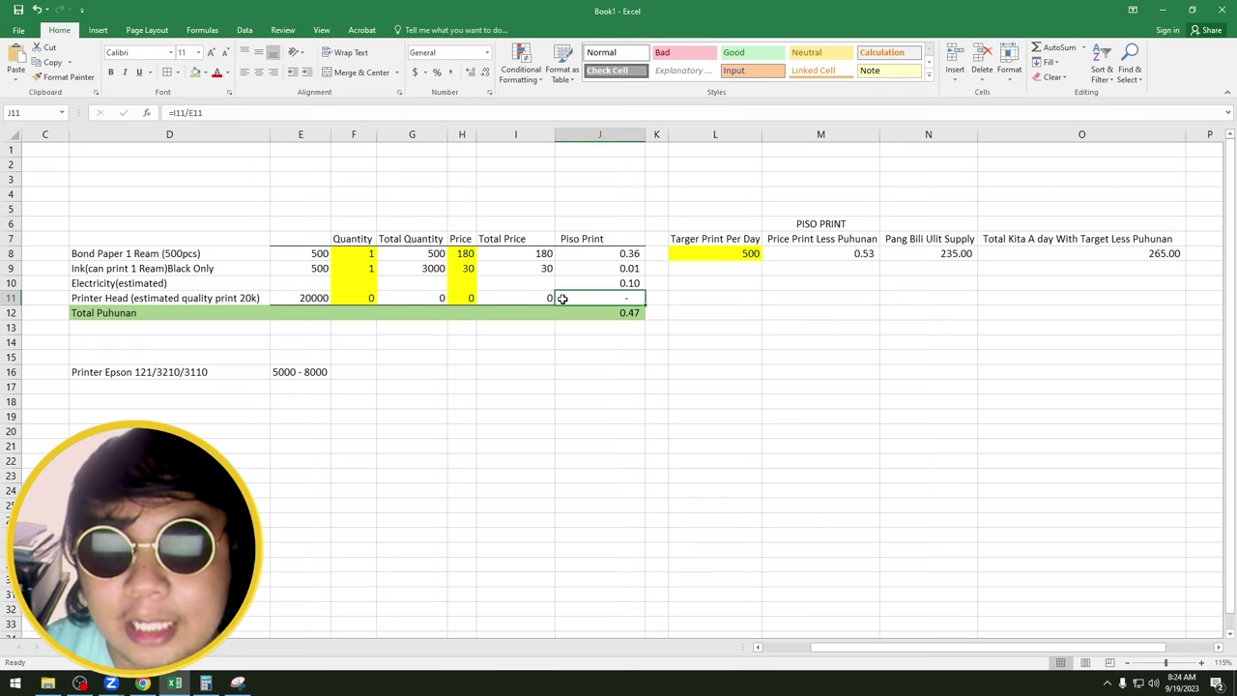
click(451, 348)
drag(360, 298, 634, 300)
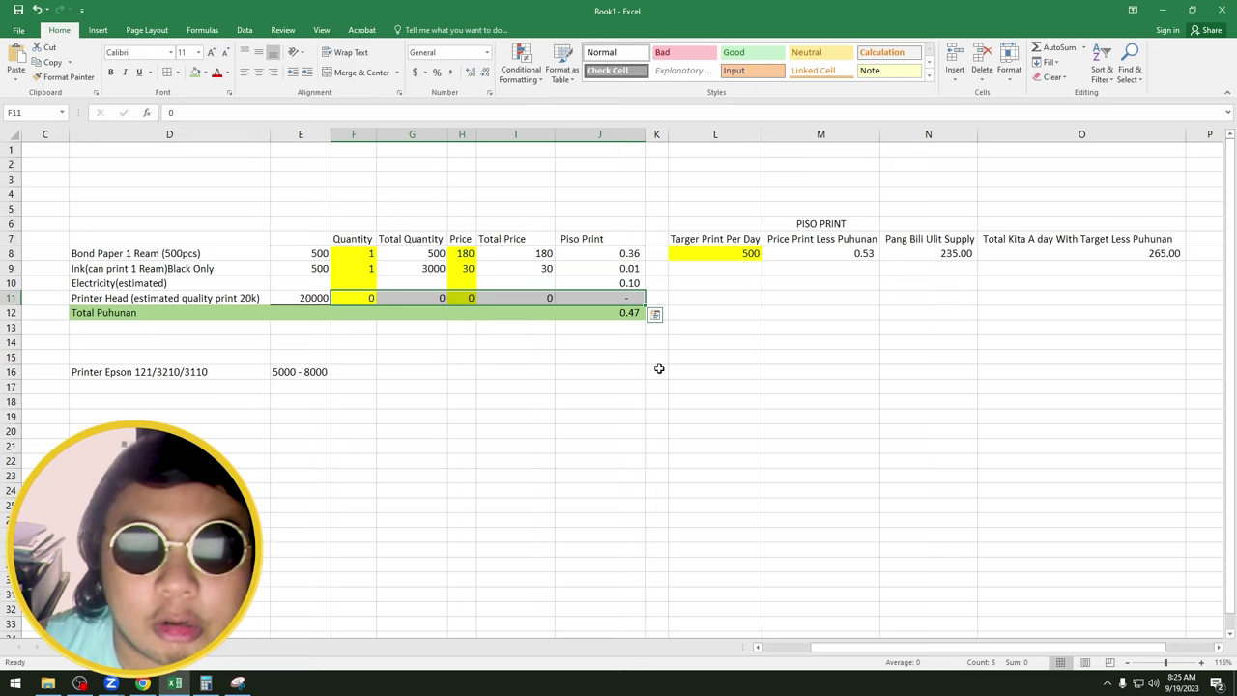
Review the Epson printer entry together with its price range, highlighting both cells in row 16.
click(171, 364)
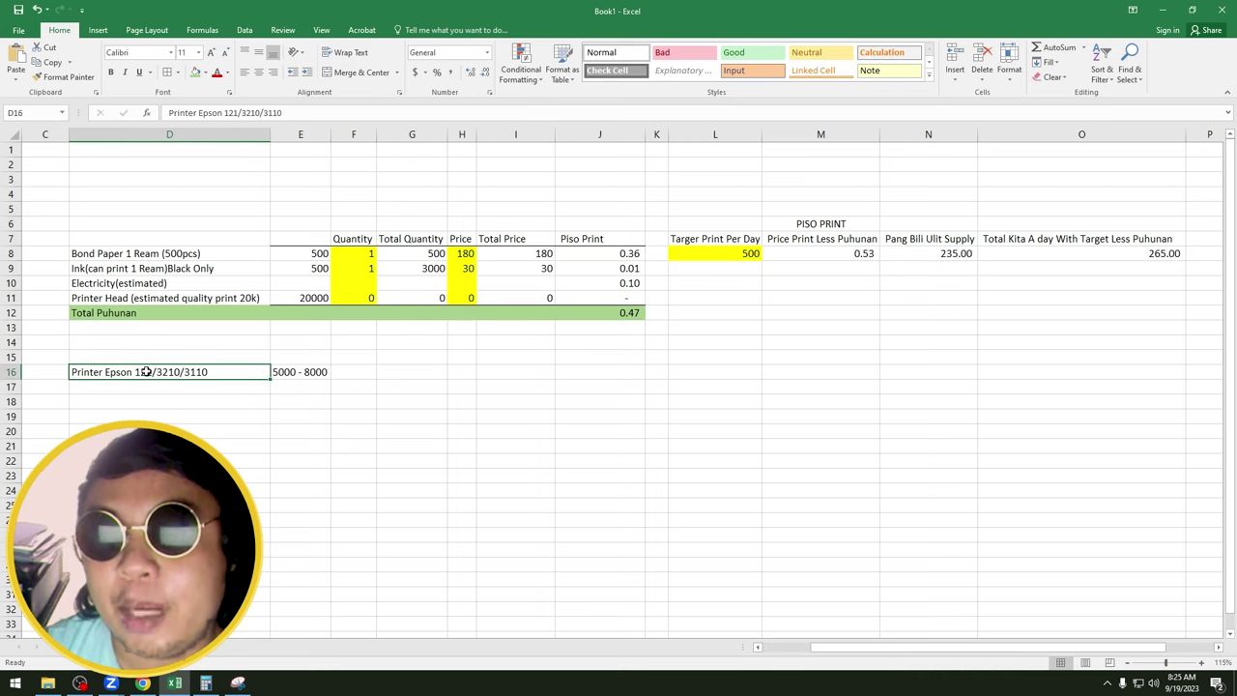
click(183, 396)
click(175, 375)
drag(175, 375, 326, 372)
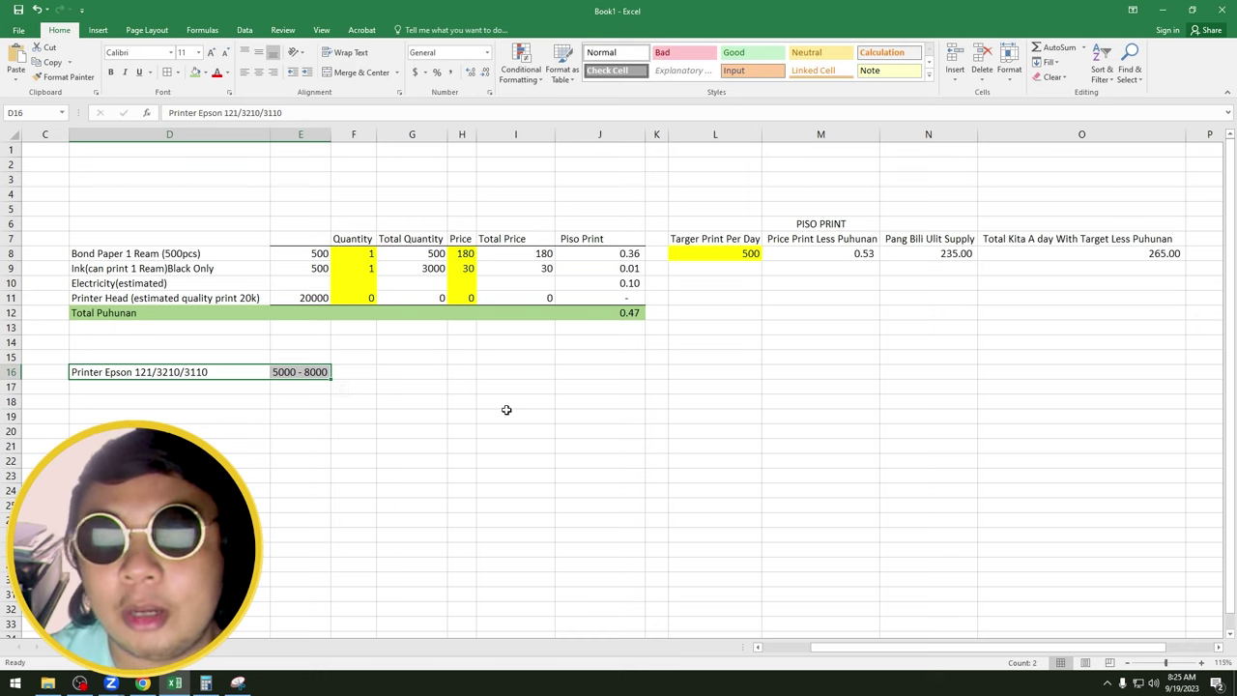
click(483, 403)
click(309, 386)
drag(257, 367, 299, 373)
click(539, 356)
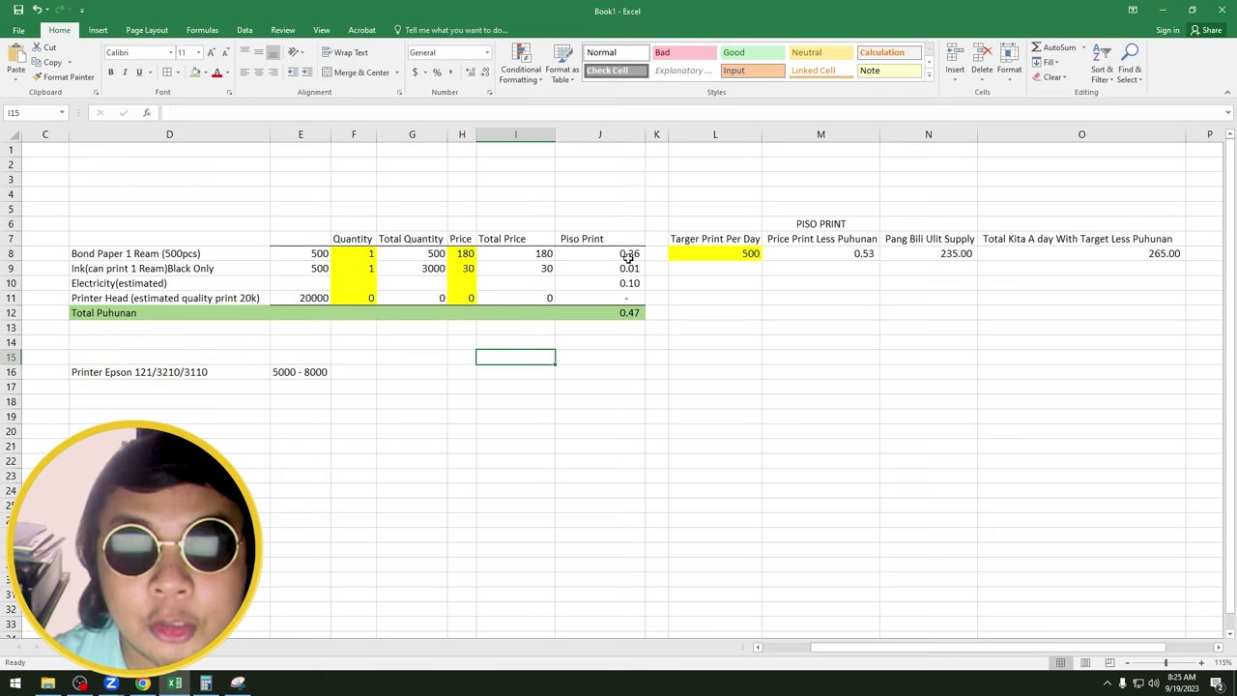
Check the Total Puhunan sum and set the target prints per day to 30.
click(606, 312)
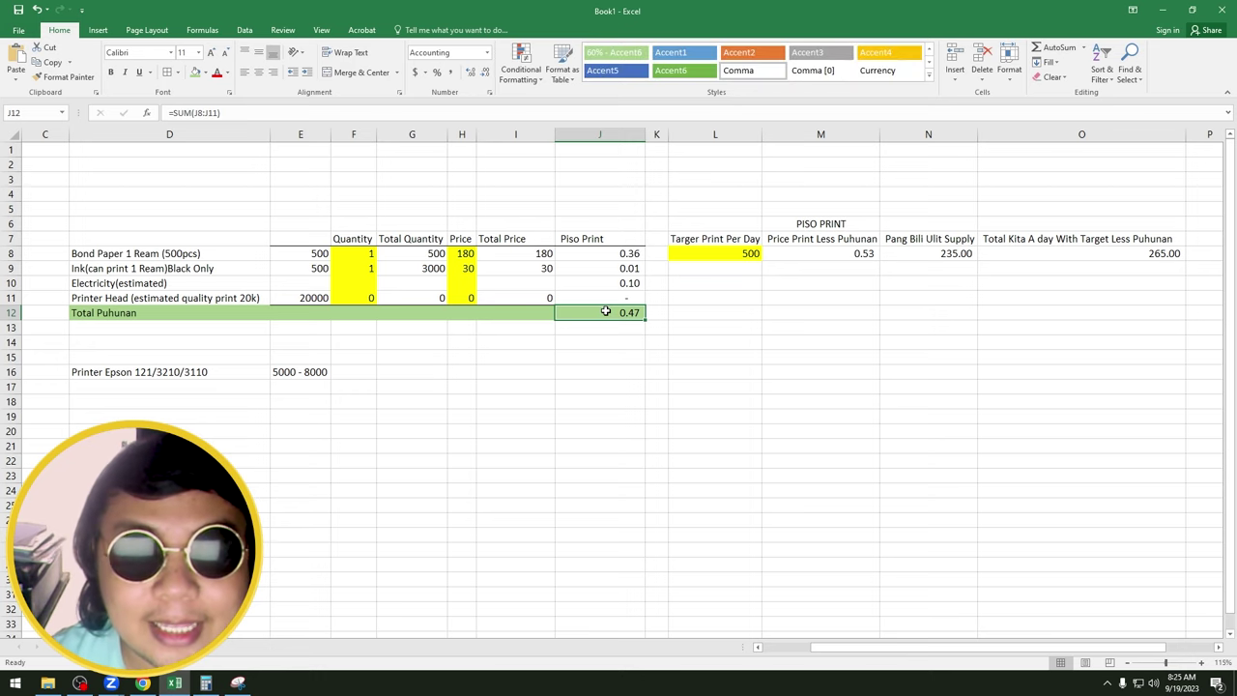
click(735, 252)
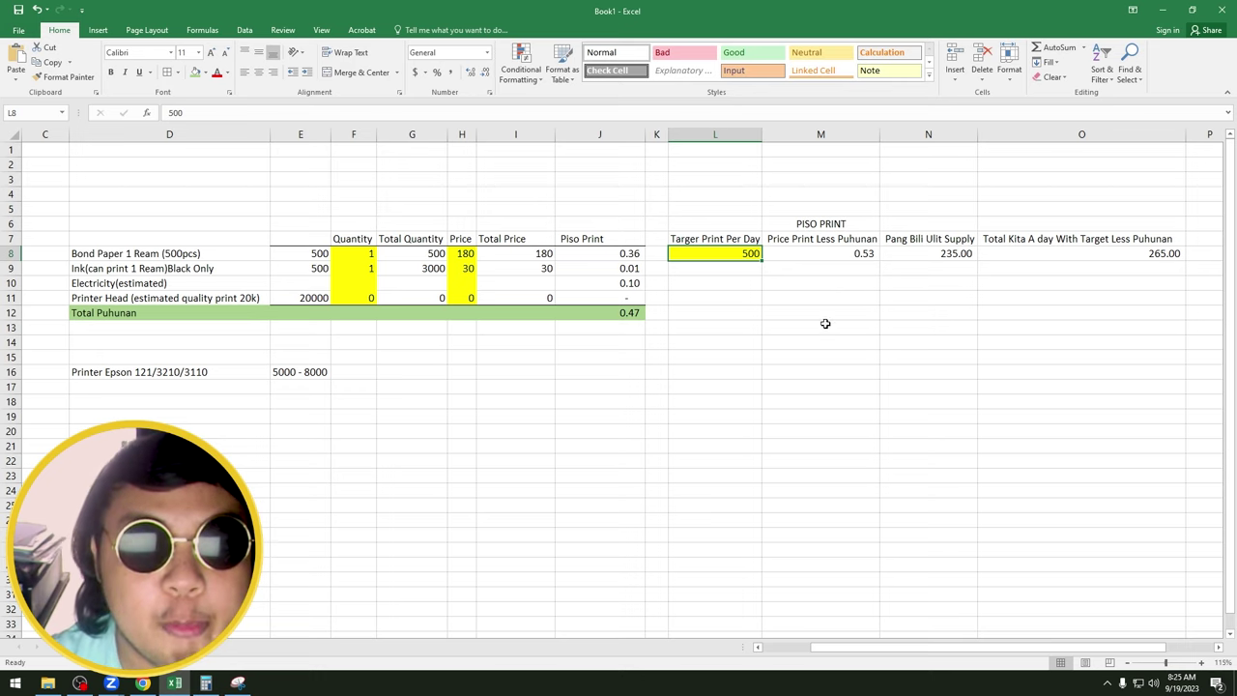
click(726, 309)
click(719, 253)
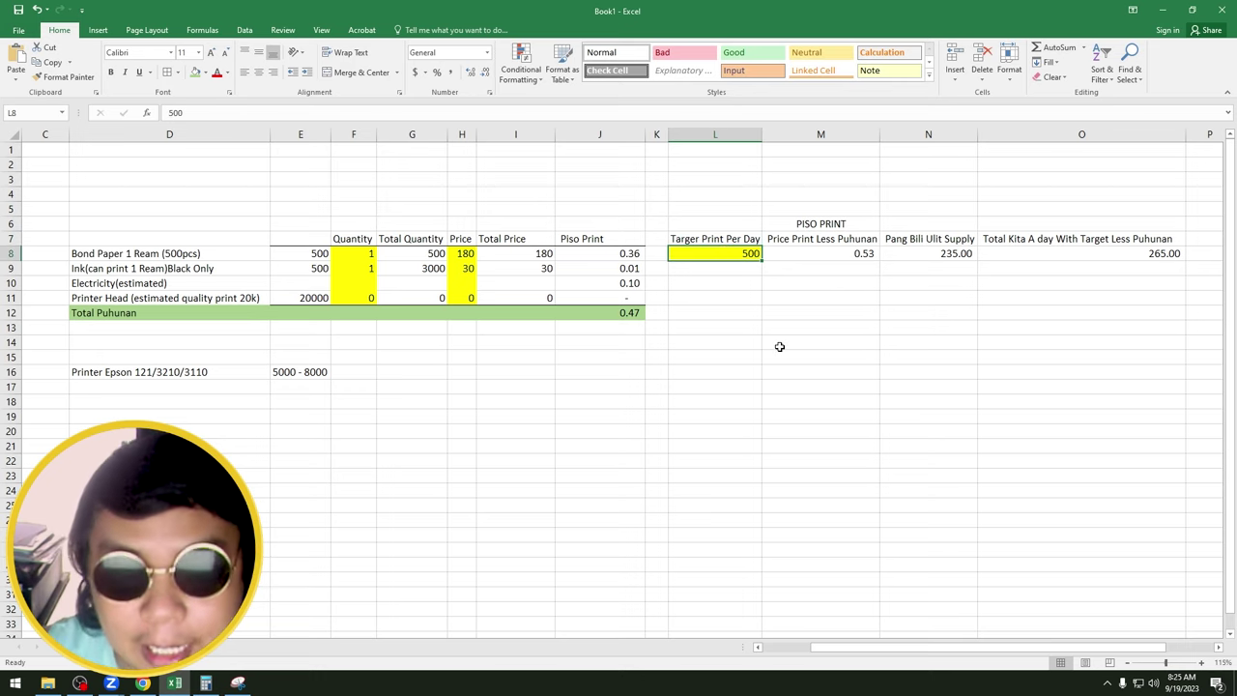
text(3)
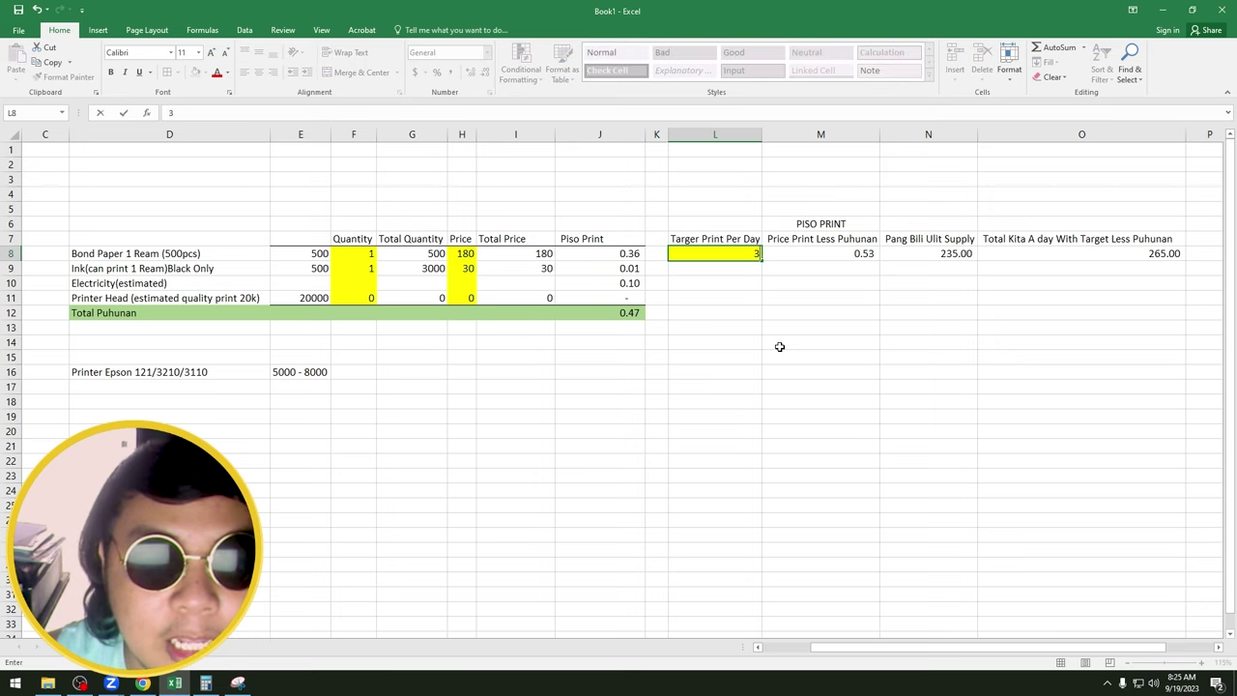
text(0)
key(Return)
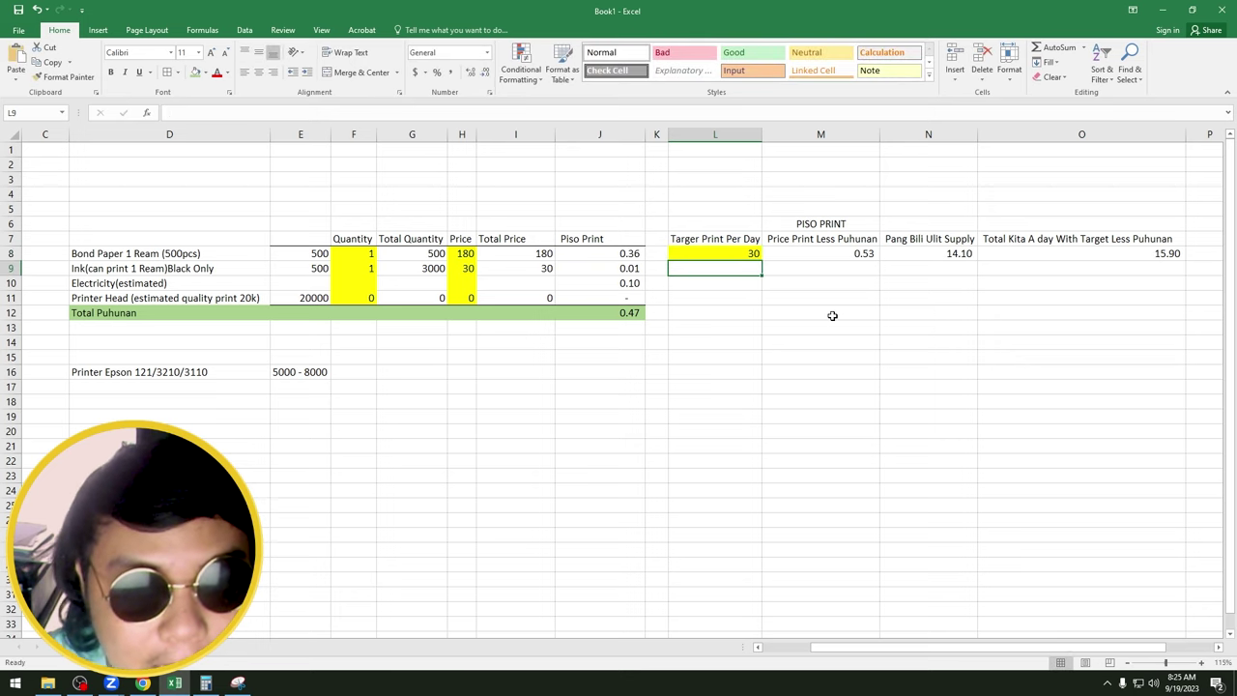
Examine the price less puhunan, resupply amount and total daily earnings for the target of 30 prints.
drag(835, 253, 1118, 253)
click(1121, 253)
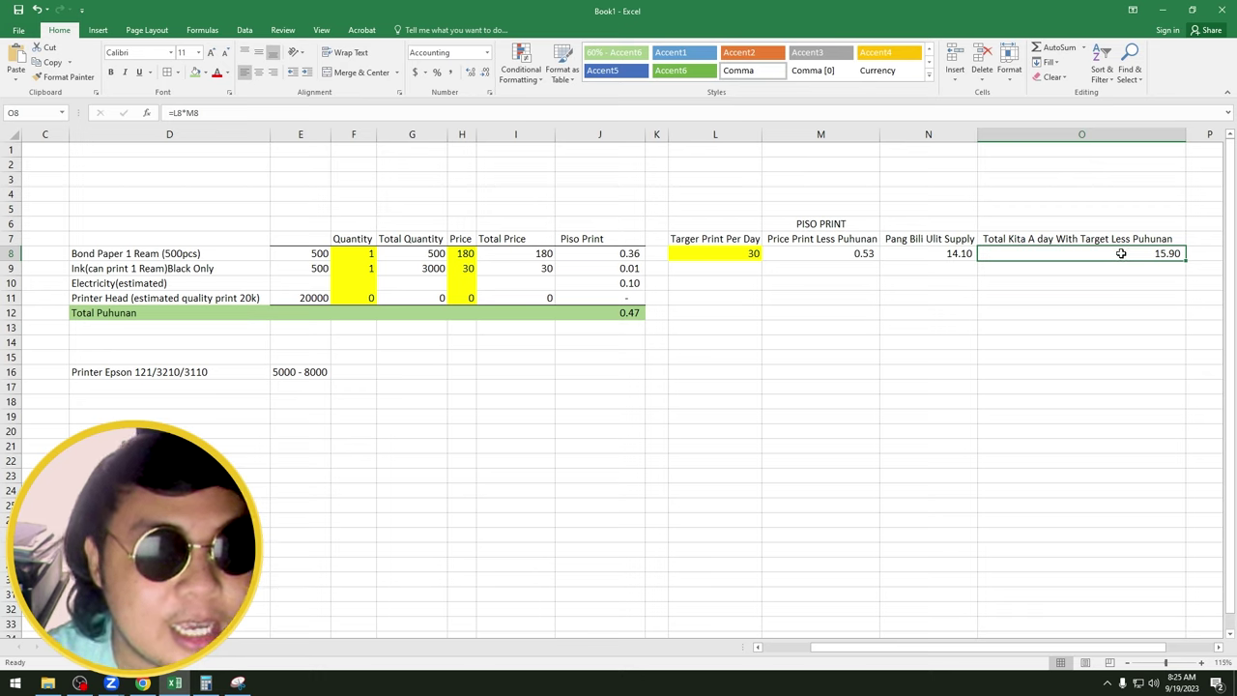
click(935, 252)
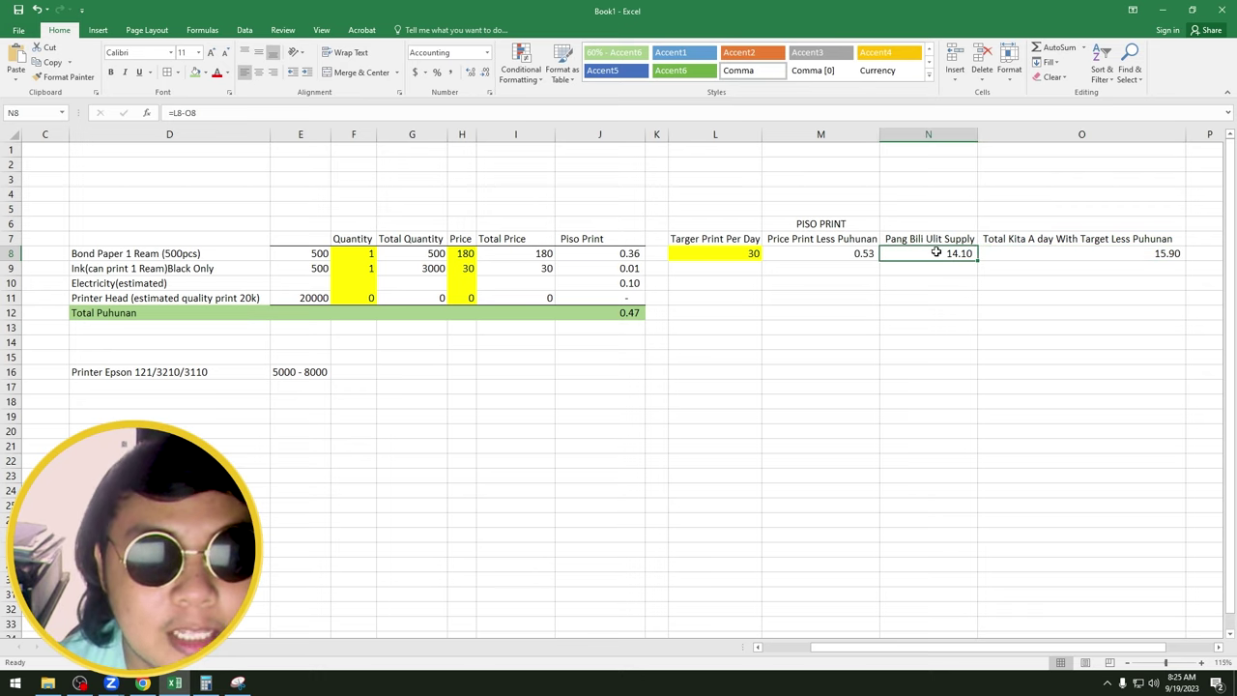
click(931, 278)
click(936, 253)
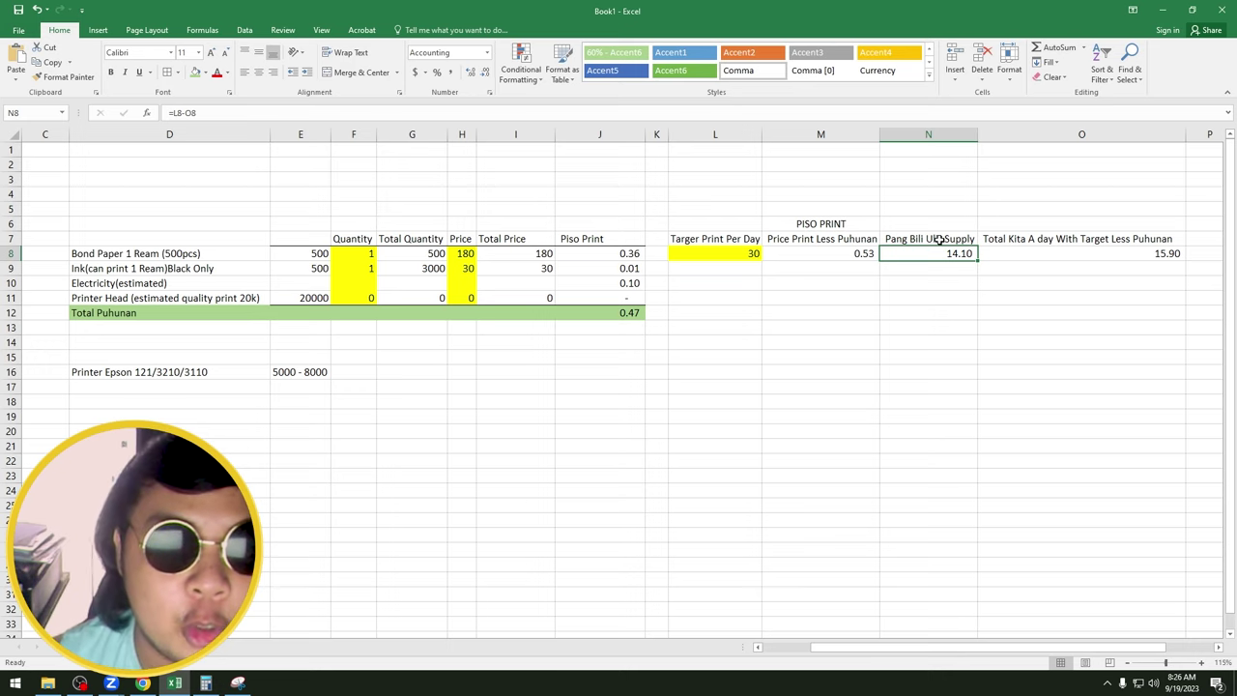
Set the target prints per day to 500.
click(704, 239)
click(735, 251)
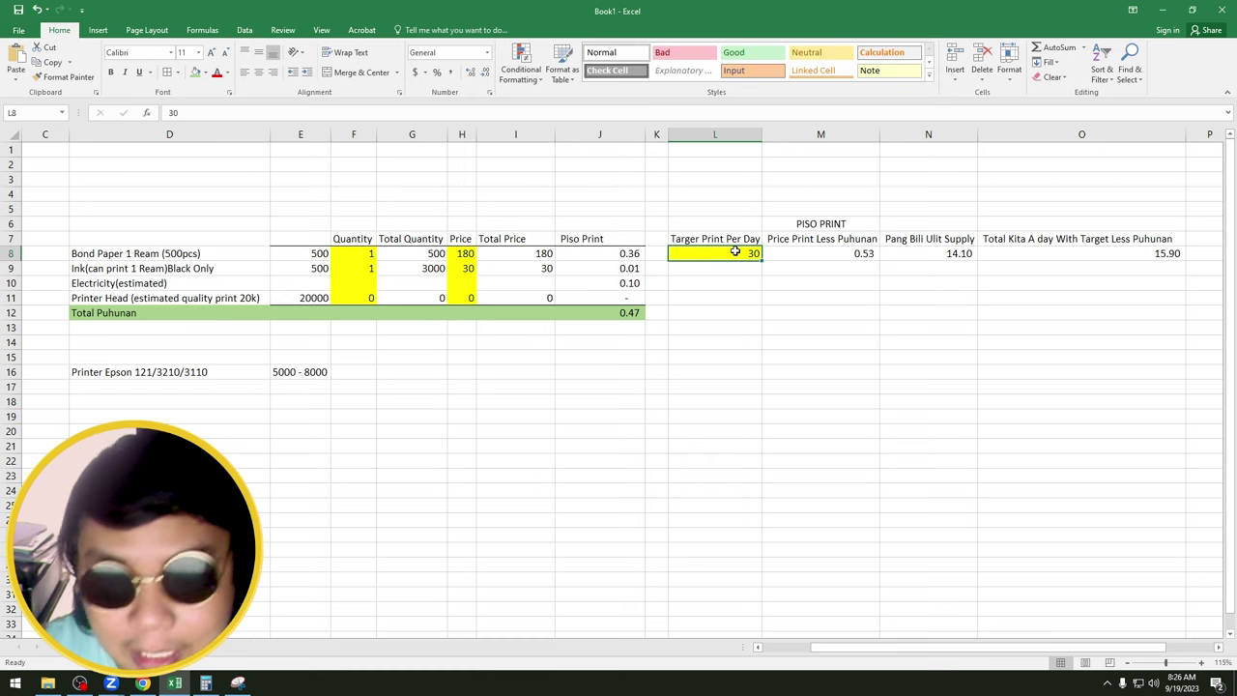
text(500)
key(ctrl+Return)
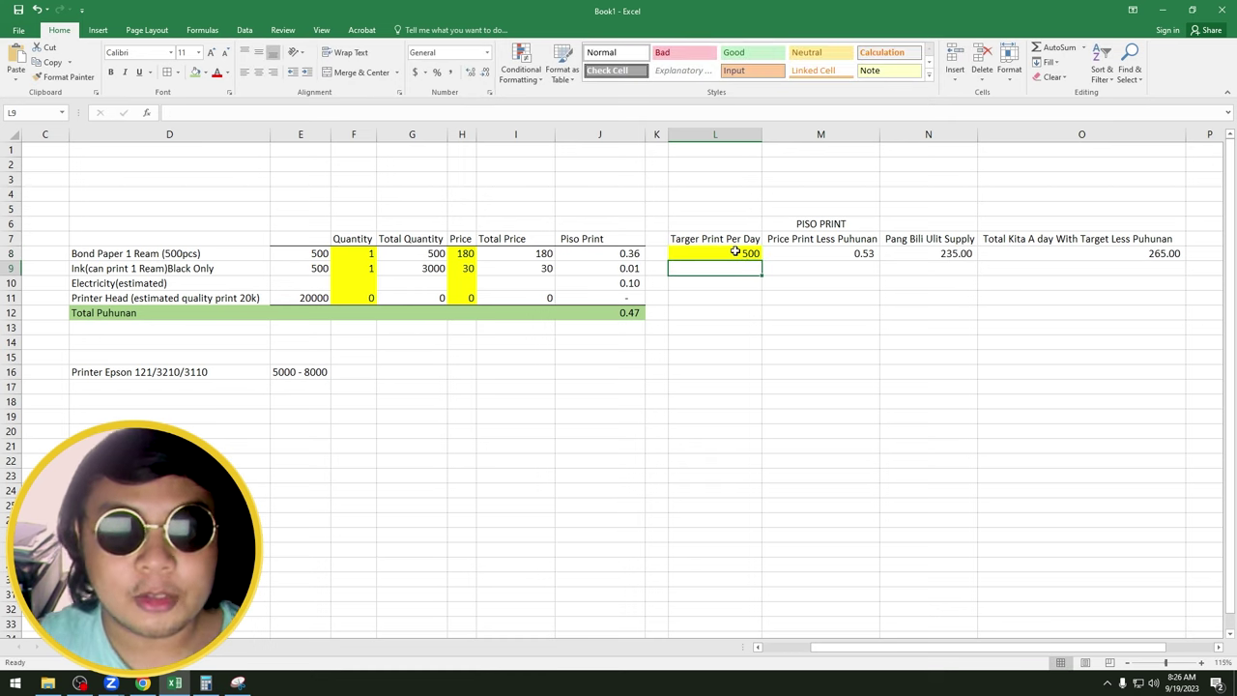
Examine the price less puhunan, resupply amount and total daily earnings for the target of 500 prints.
click(831, 256)
click(925, 259)
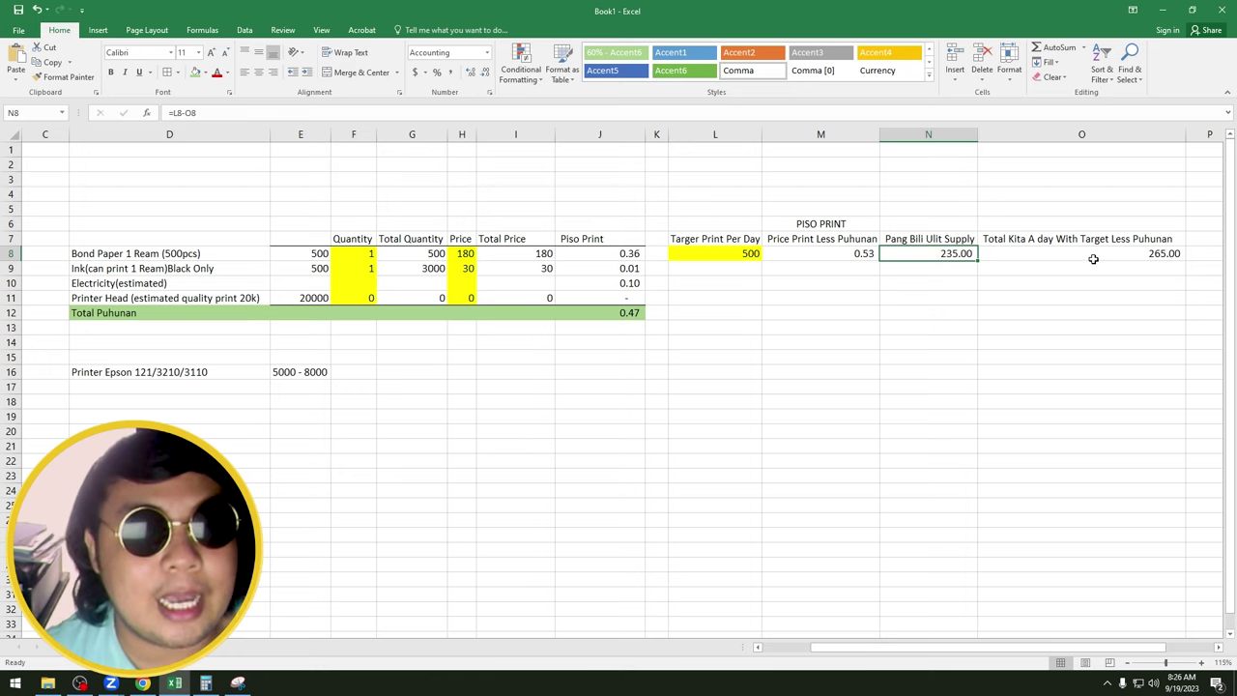
click(1093, 259)
key(Return)
click(1109, 251)
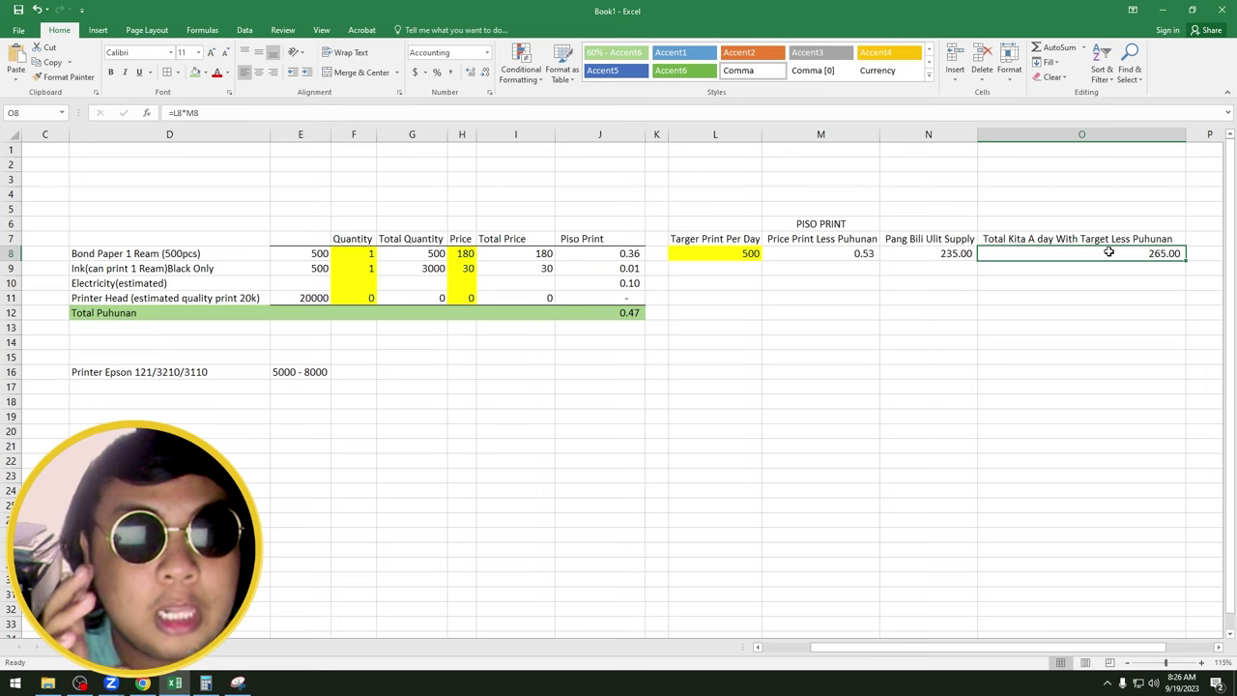
Set the target prints per day to 2000.
key(Left)
key(Left)
key(Left)
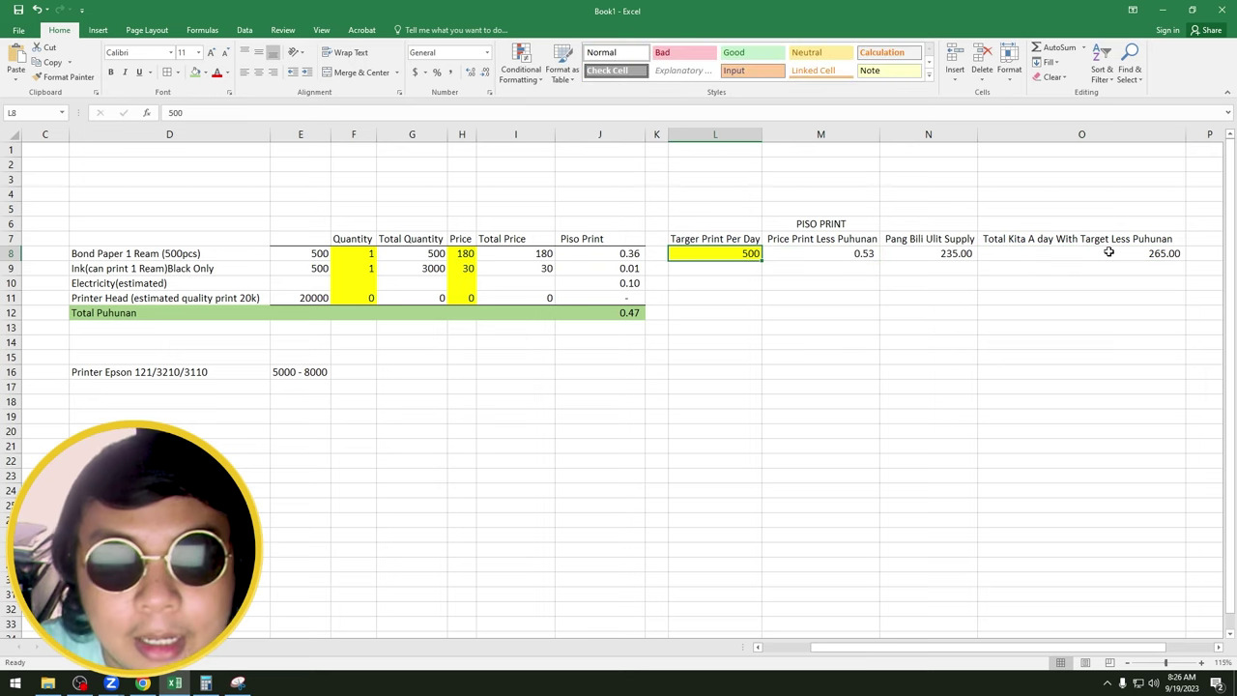
text(2000)
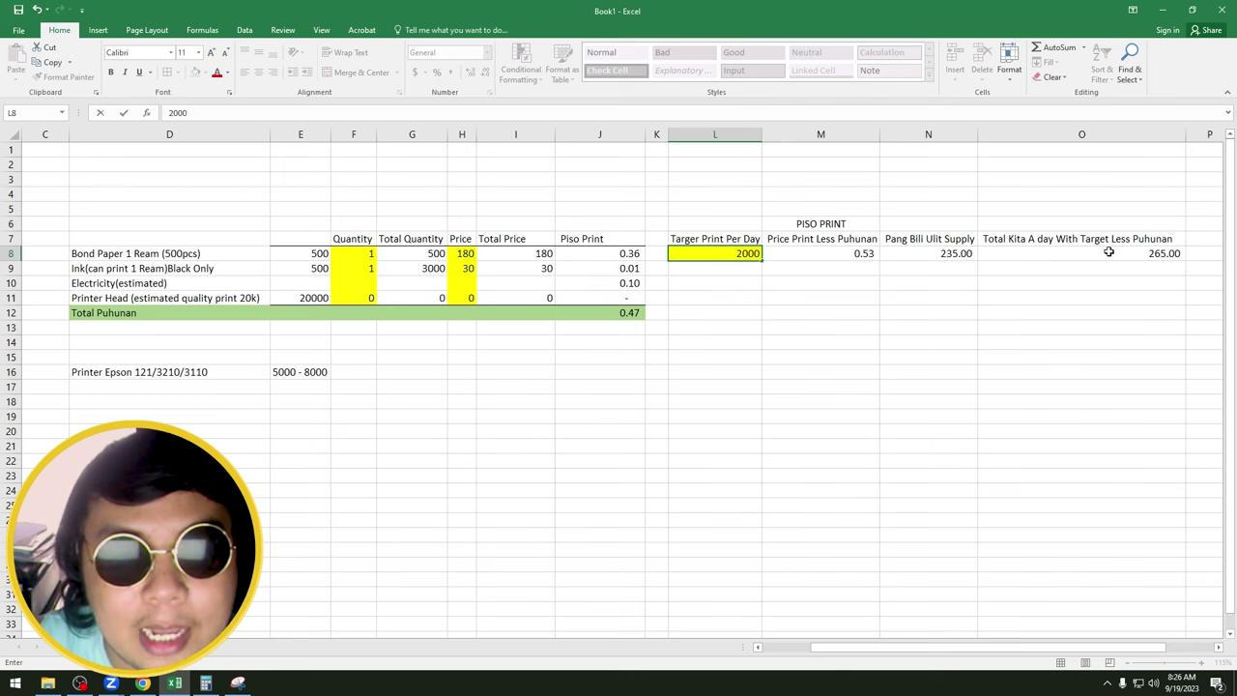
key(Return)
key(Up)
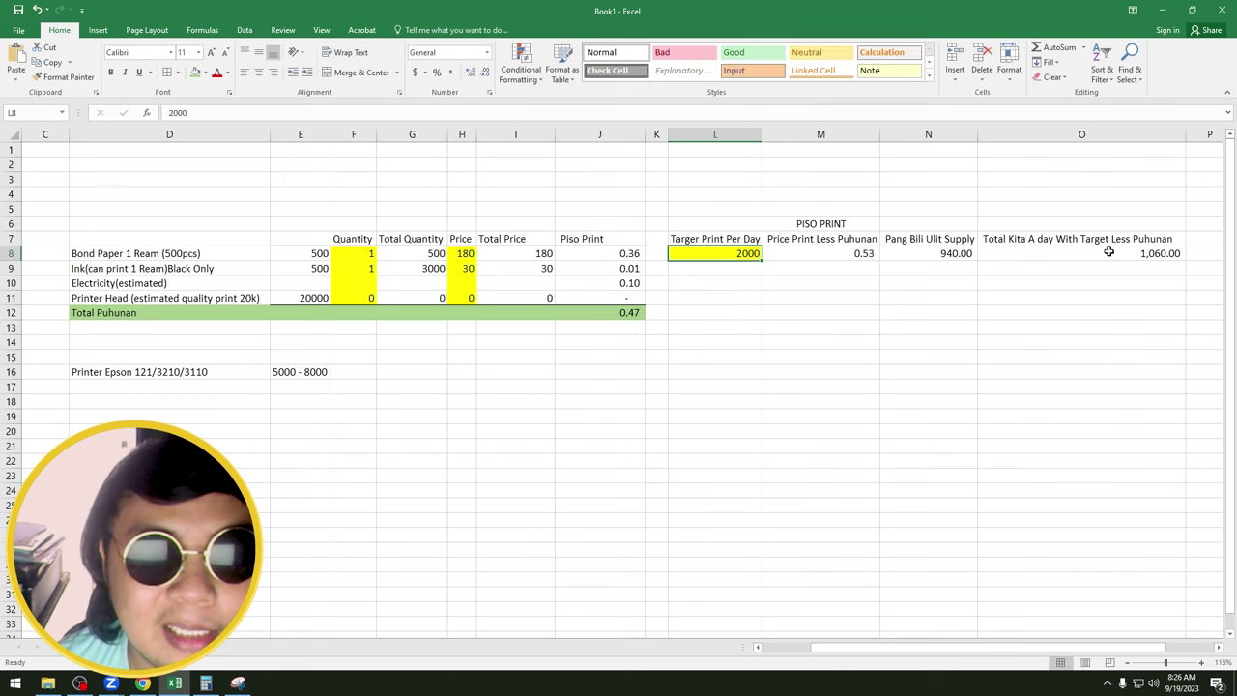
Set the bond paper quantity to 4 reams and check its total price.
key(Left)
key(Left)
key(Left)
key(Left)
key(Left)
key(Left)
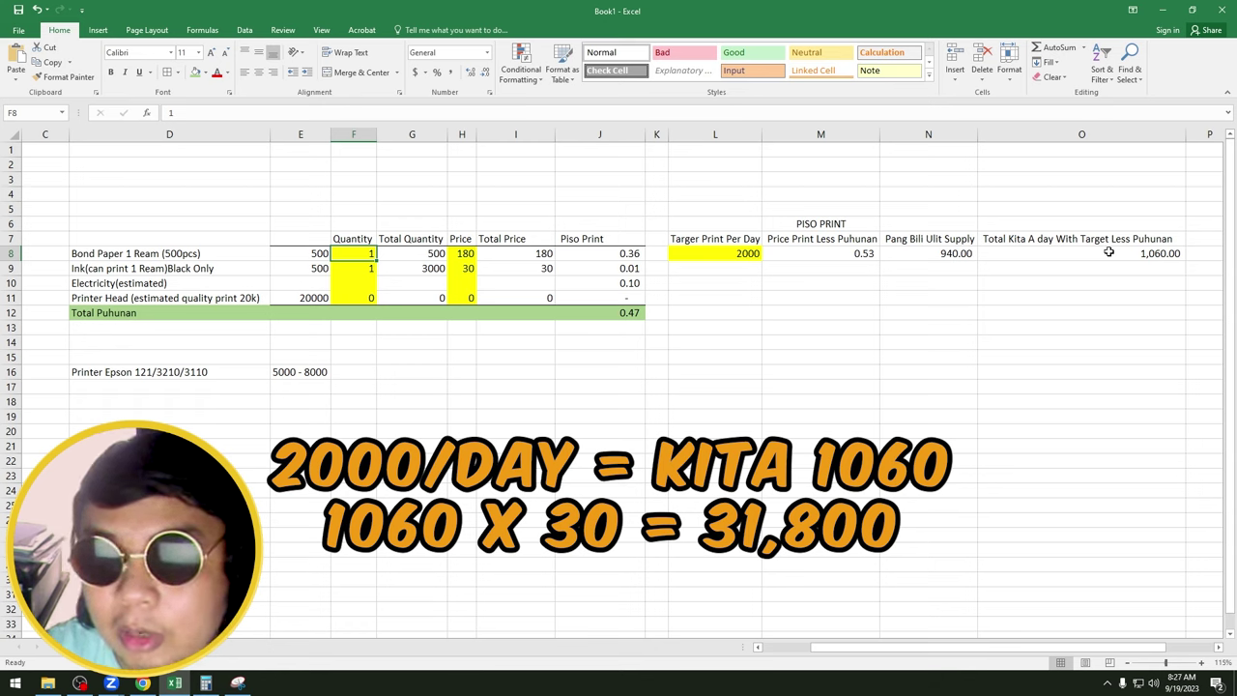
key(BackSpace)
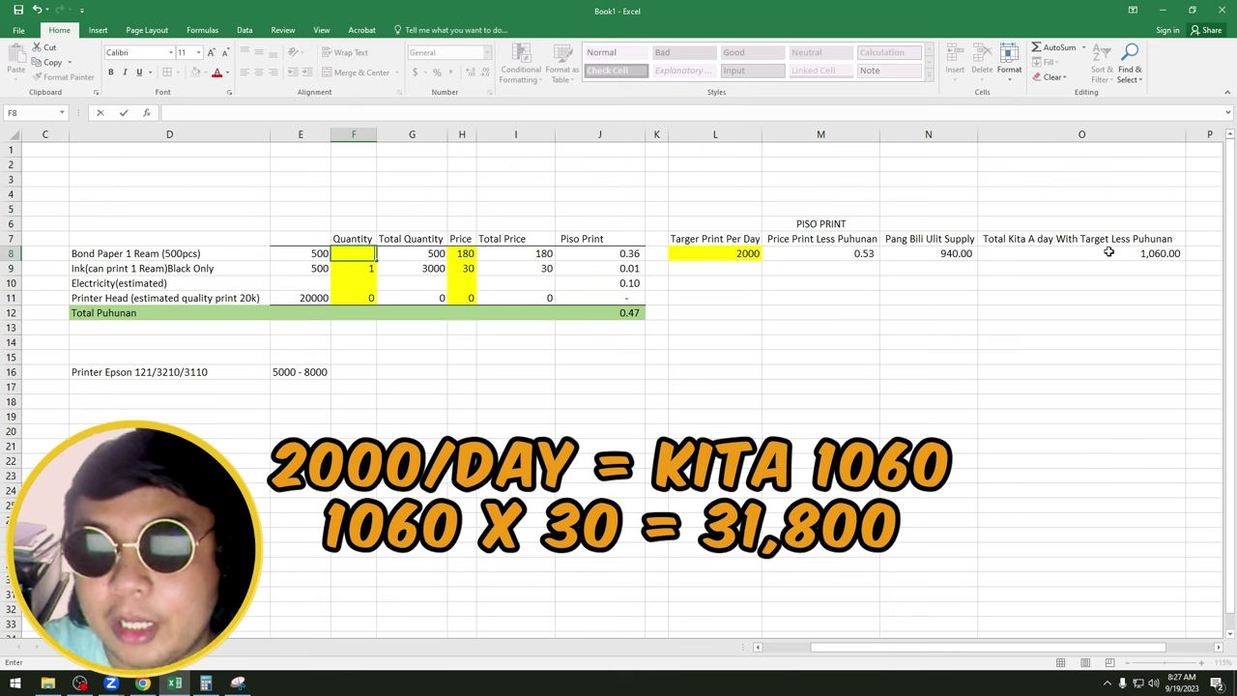
text(4)
key(Right)
key(Right)
key(Right)
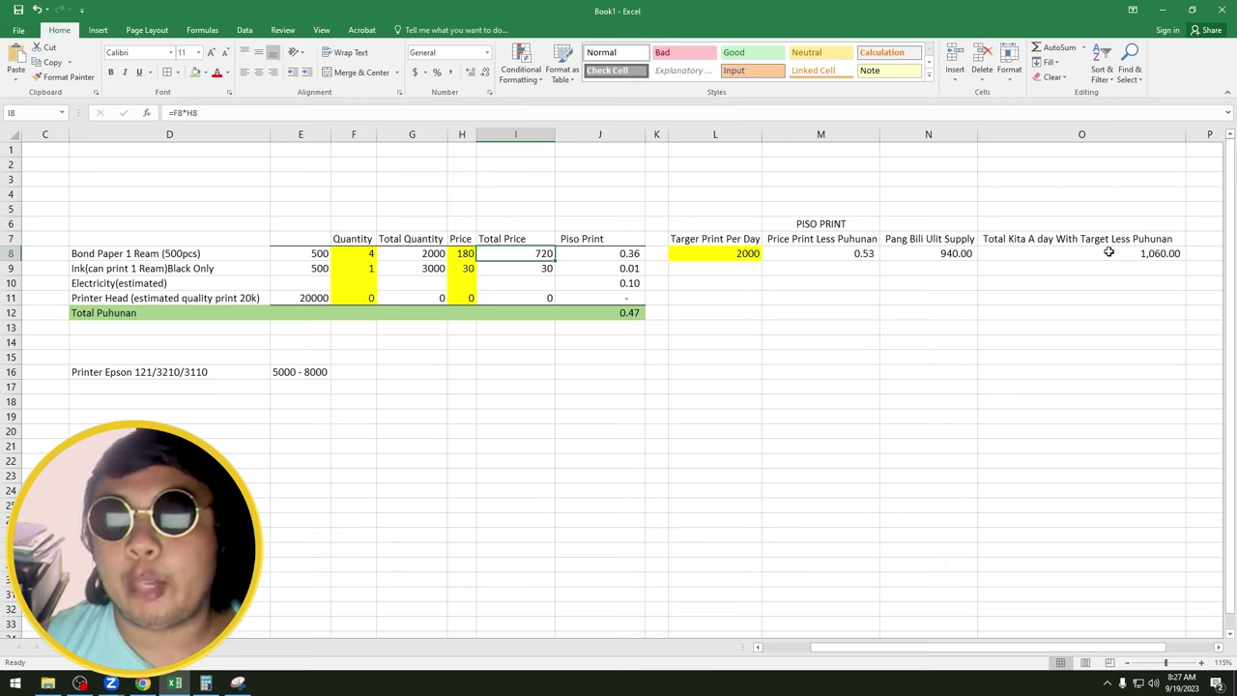
Review the black ink row's price and quantity, and the bond paper row's total quantity and costs.
key(Down)
key(Left)
key(shift+space)
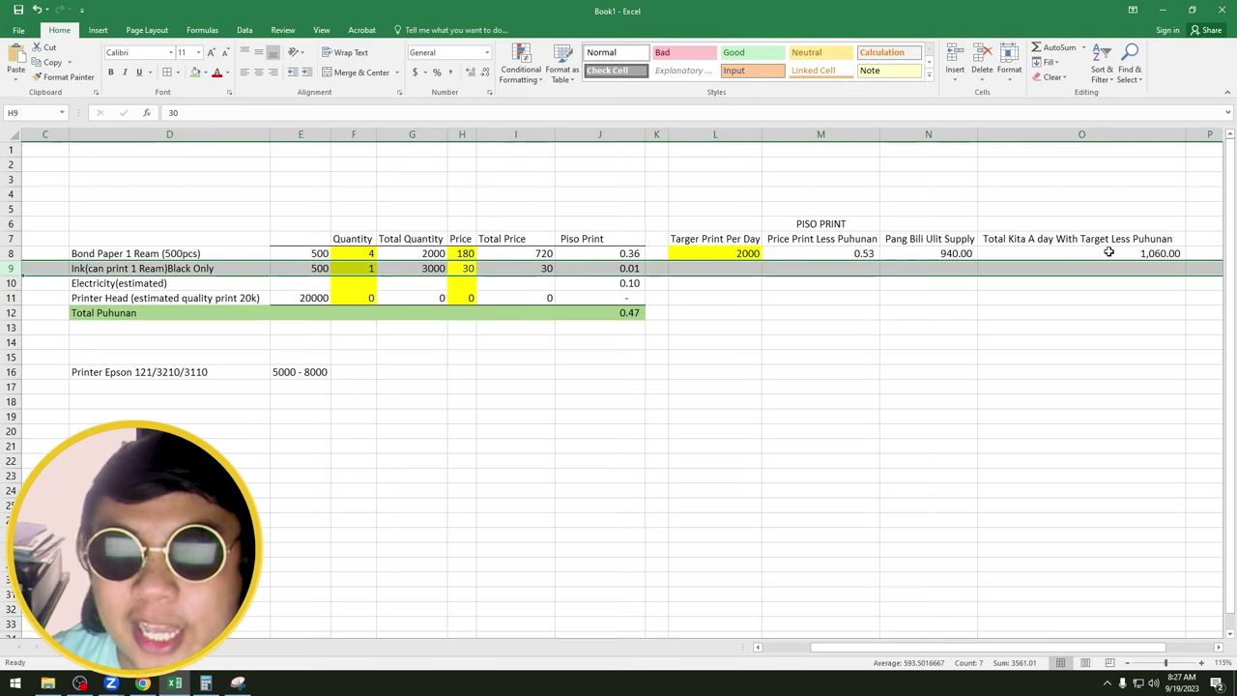
key(Left)
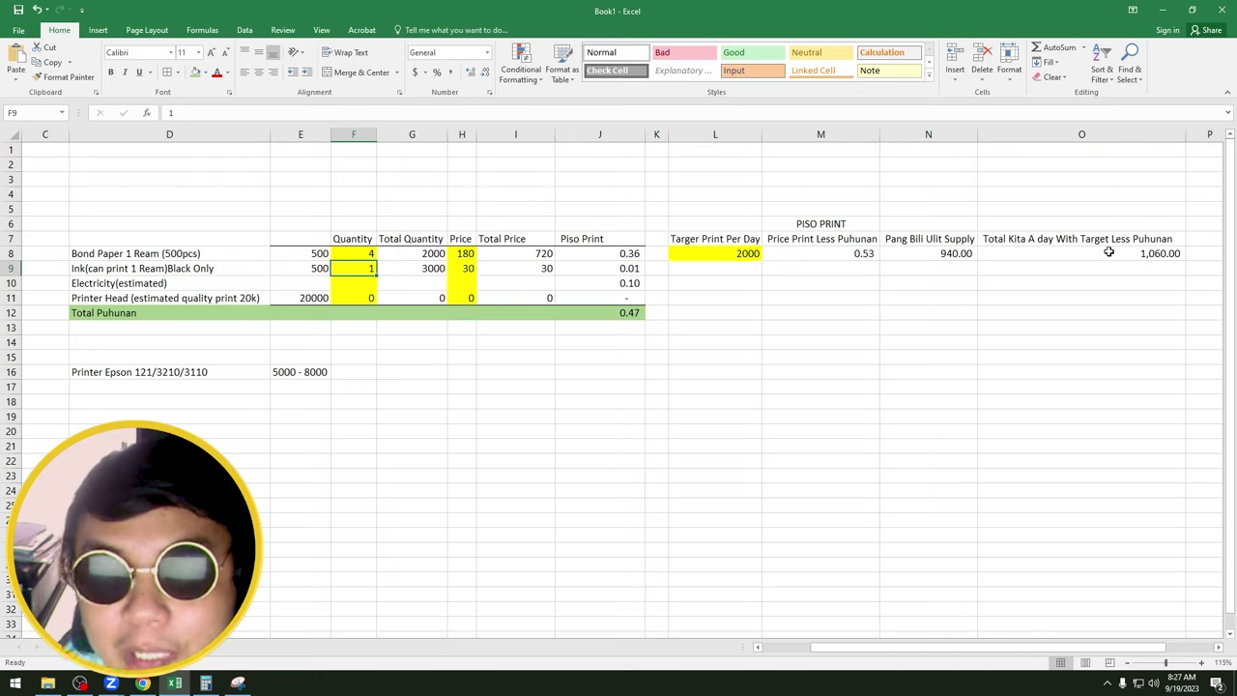
key(Up)
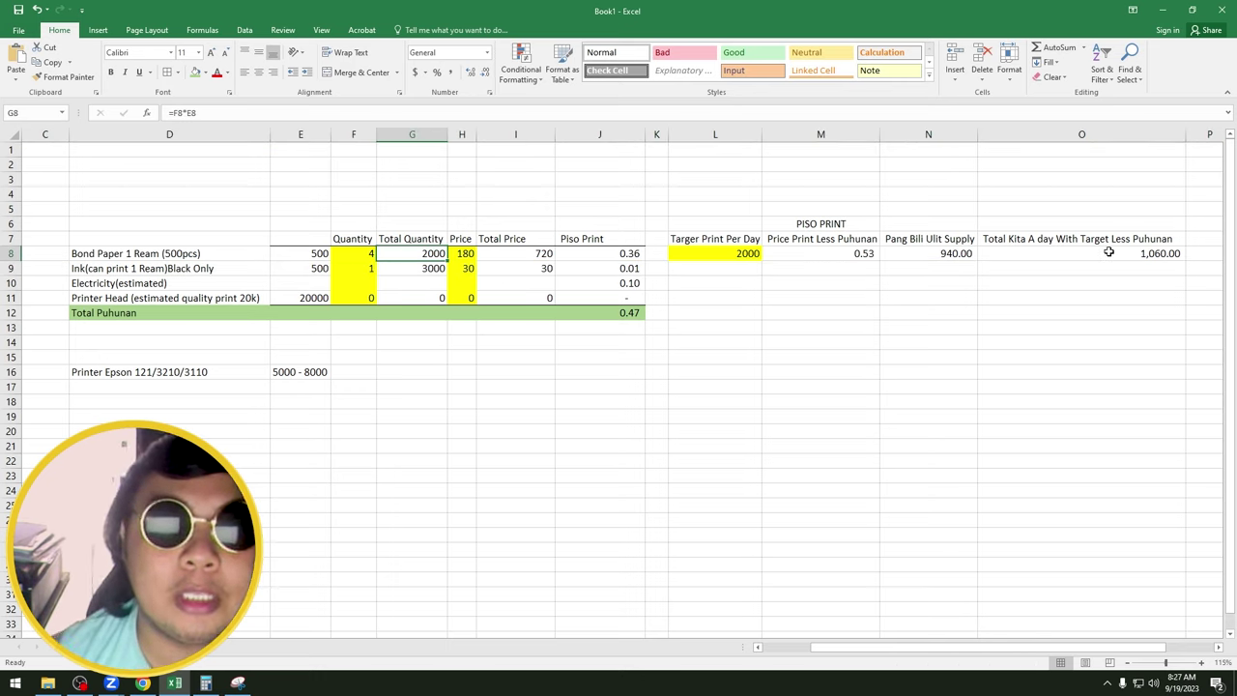
key(Right)
key(Right)
key(Right)
key(Right)
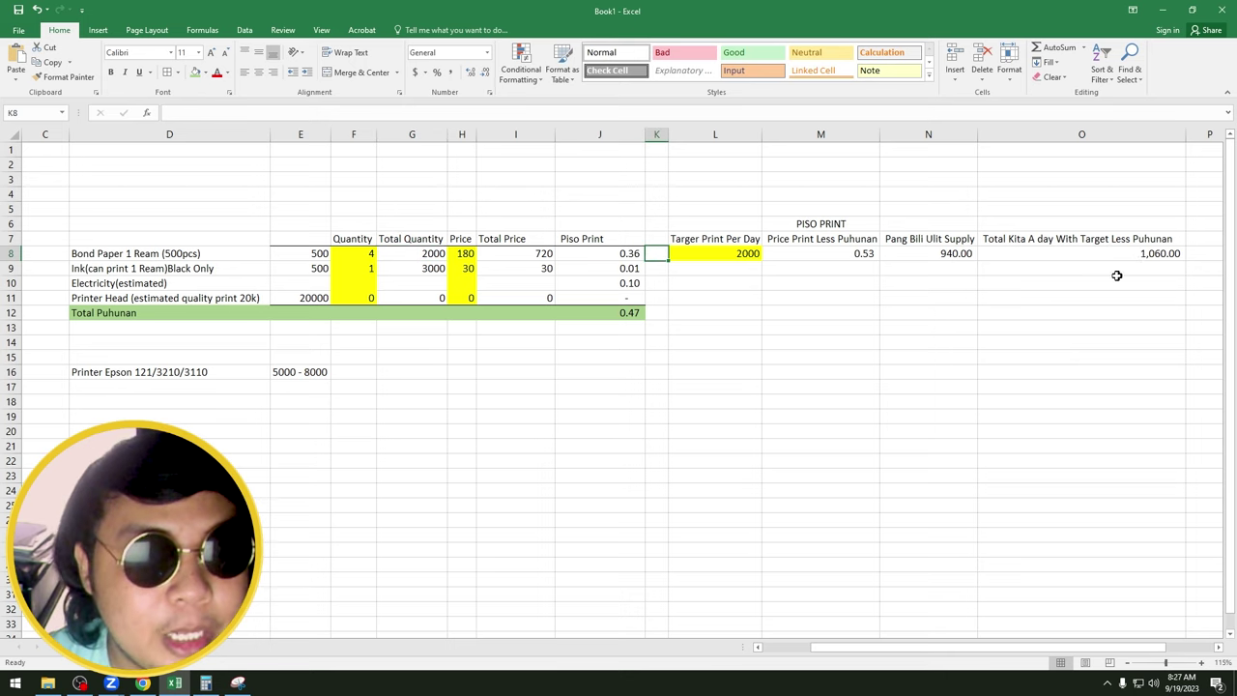
Examine the total daily earnings less puhunan against the target of 2000 prints per day.
click(1024, 317)
click(1068, 255)
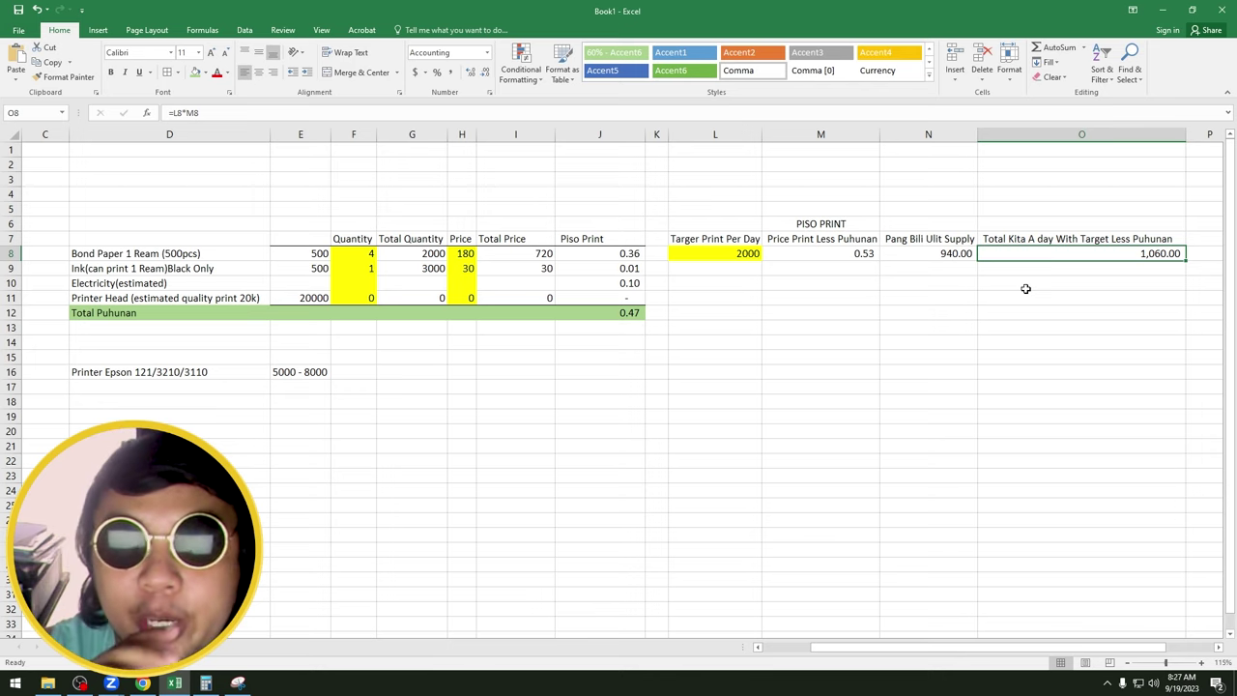
key(Left)
key(Left)
key(Left)
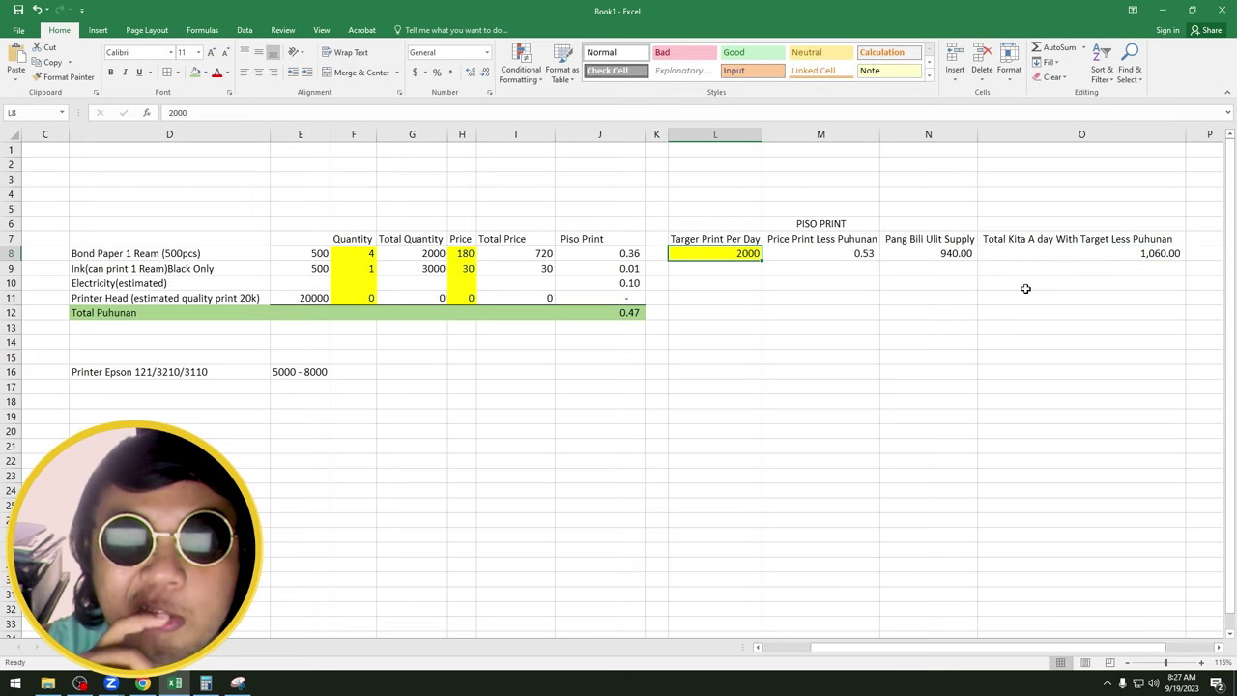
key(Left)
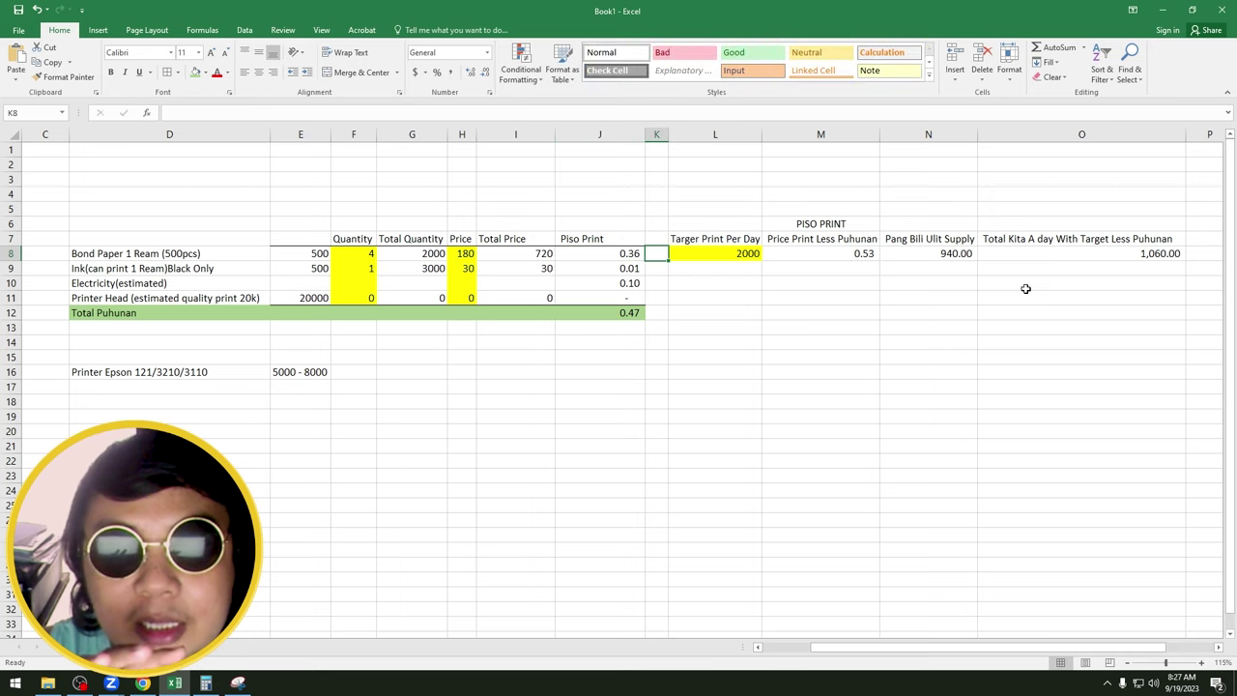
key(Right)
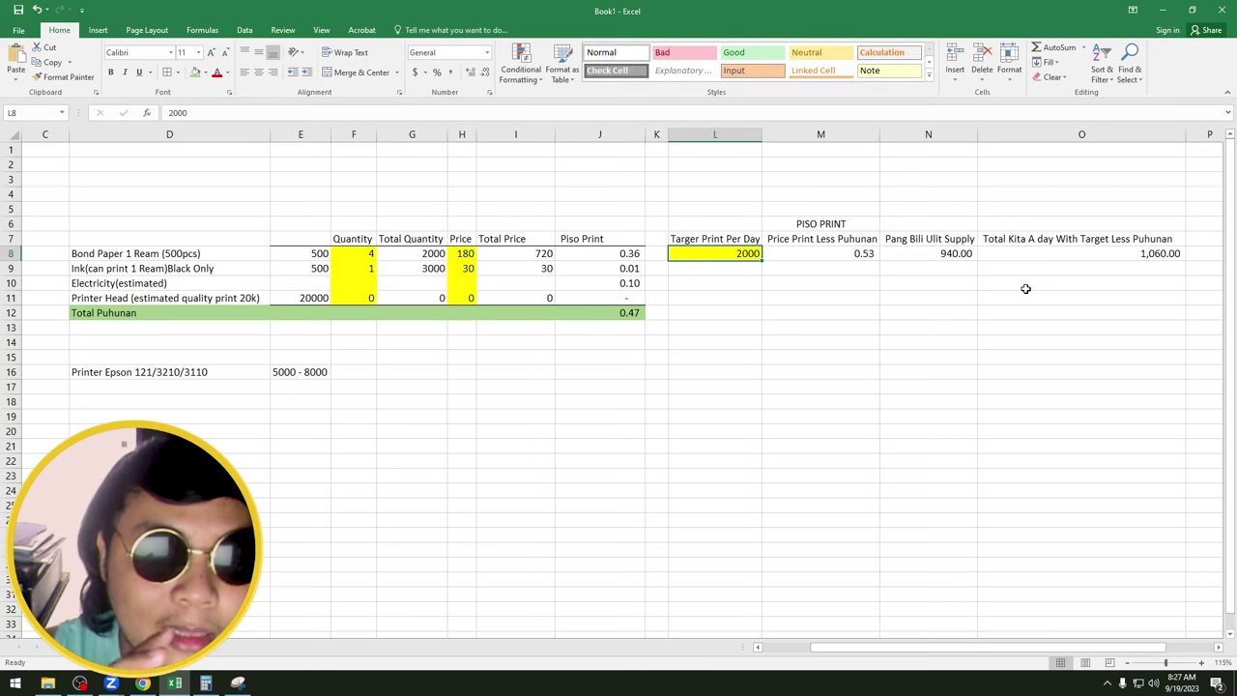
key(Down)
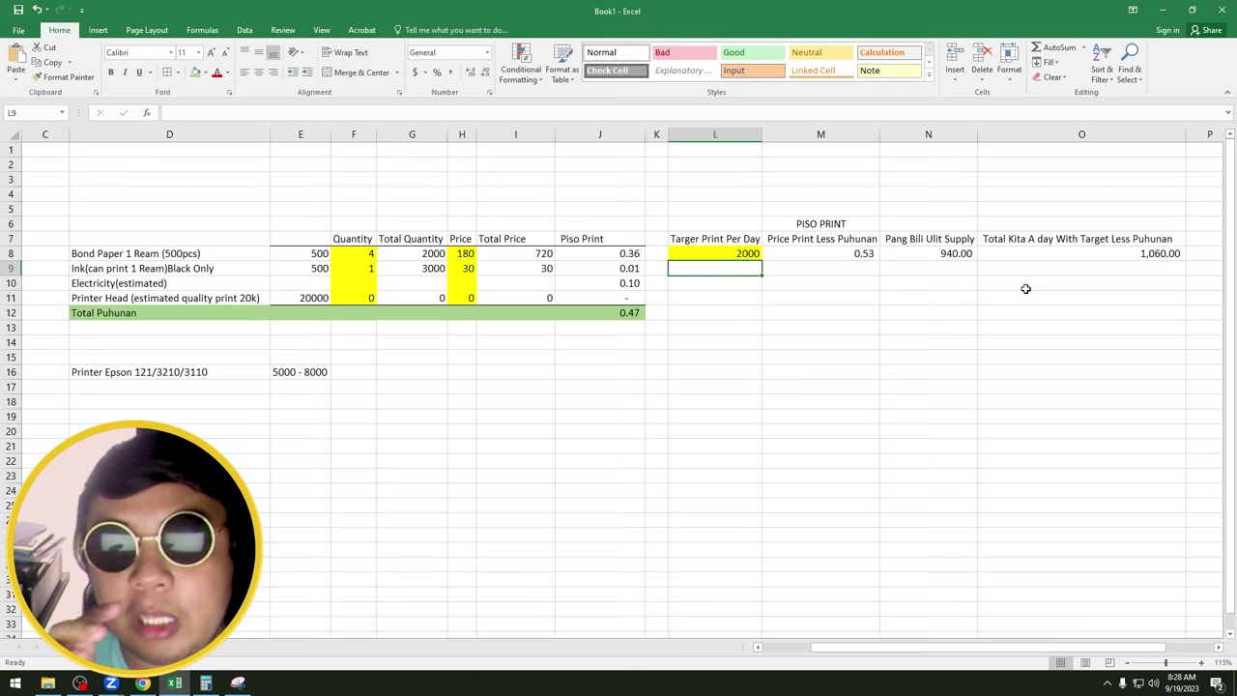
Review the price and total price of the black ink in its row.
key(Left)
key(Left)
key(Left)
key(Left)
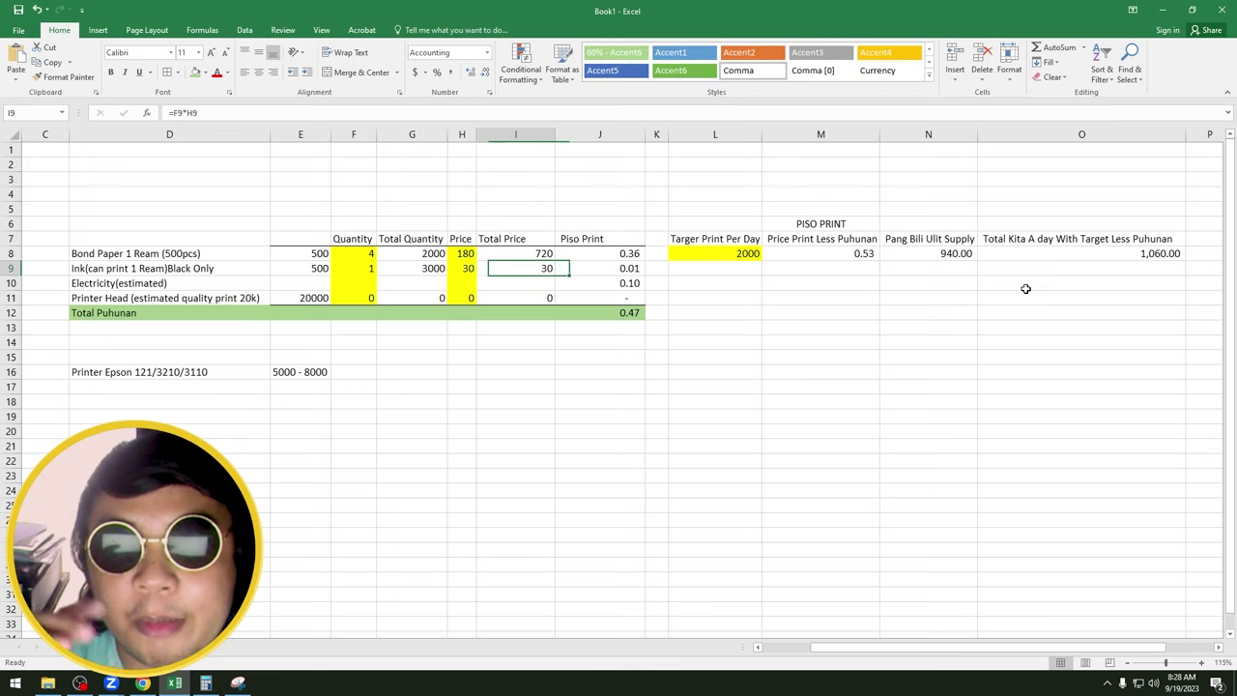
key(shift+Left)
key(shift+Left)
key(shift+space)
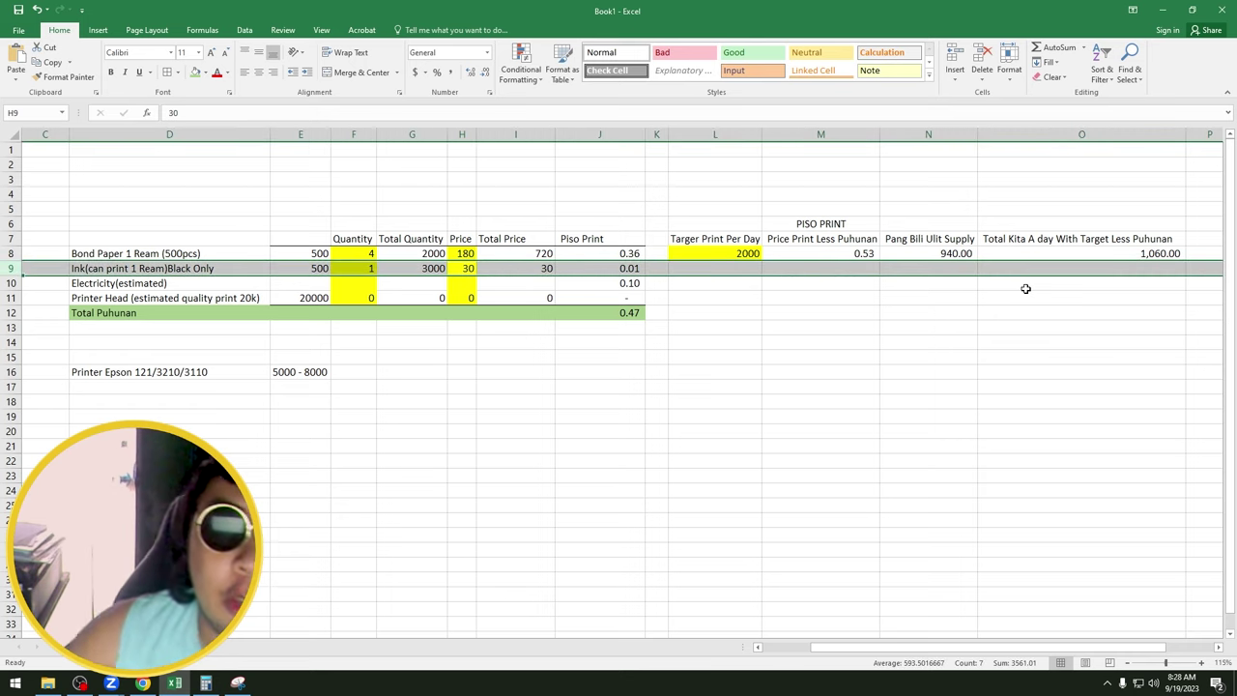
key(Right)
key(Right)
key(Right)
key(Right)
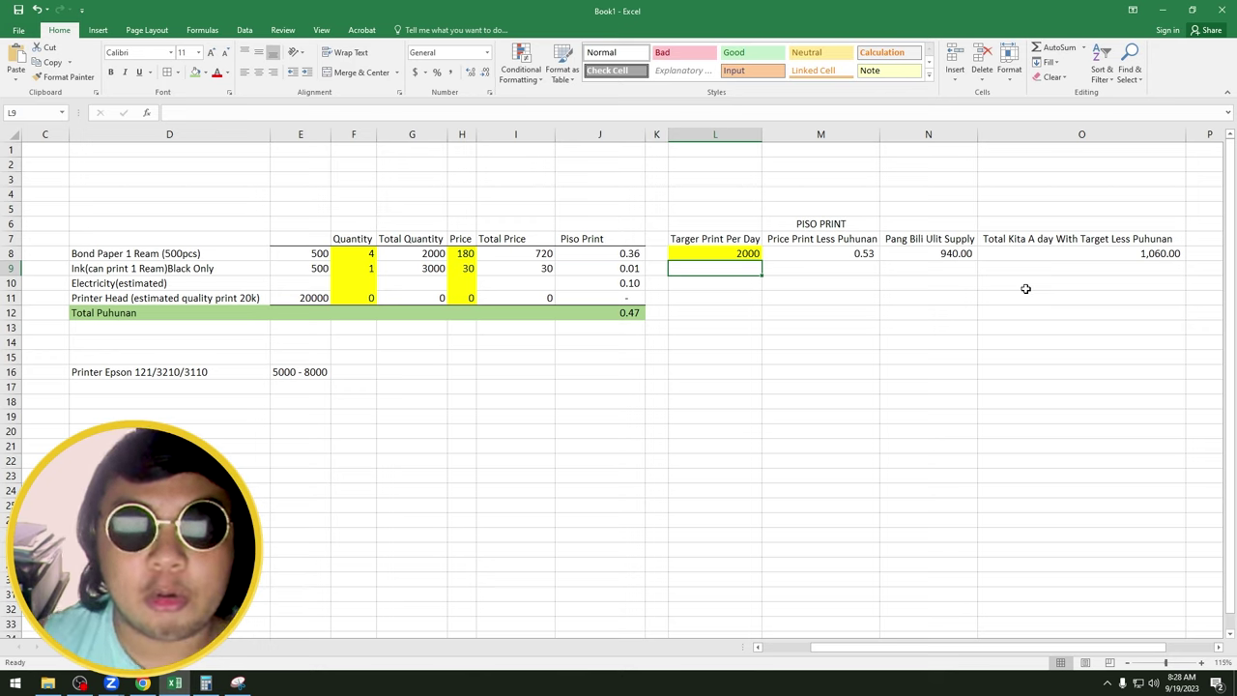
Examine the price less puhunan, the target prints per day and the total daily earnings.
key(Up)
key(Right)
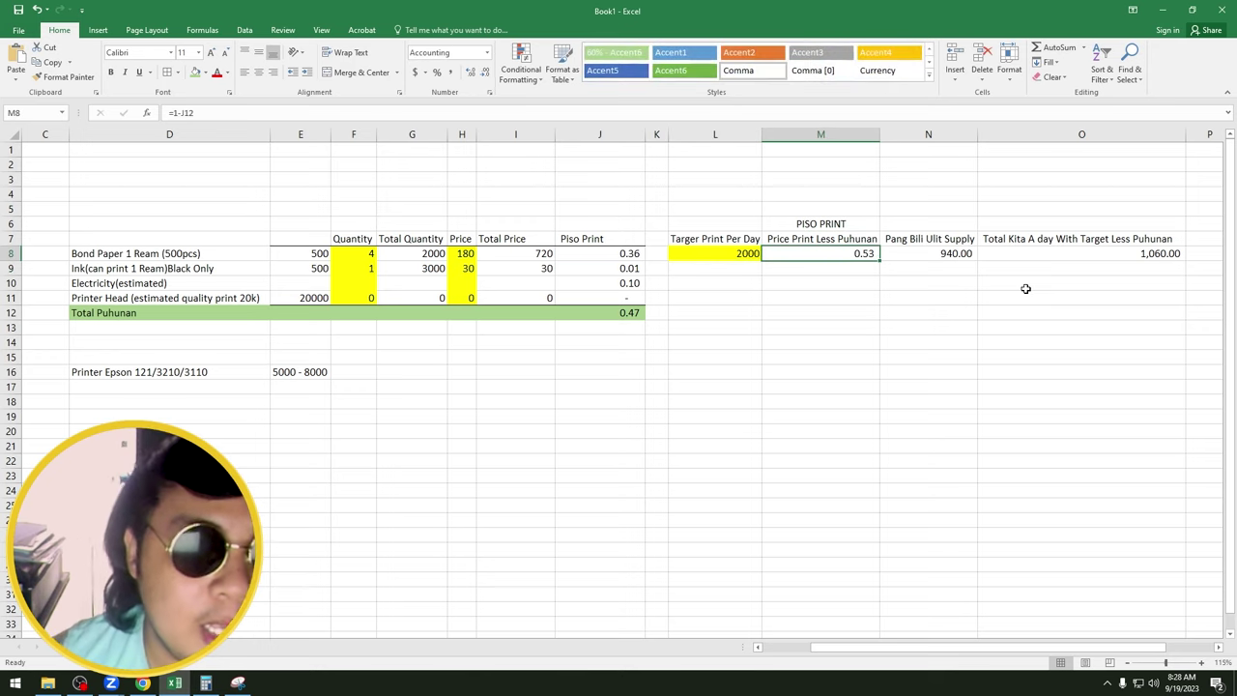
key(shift+space)
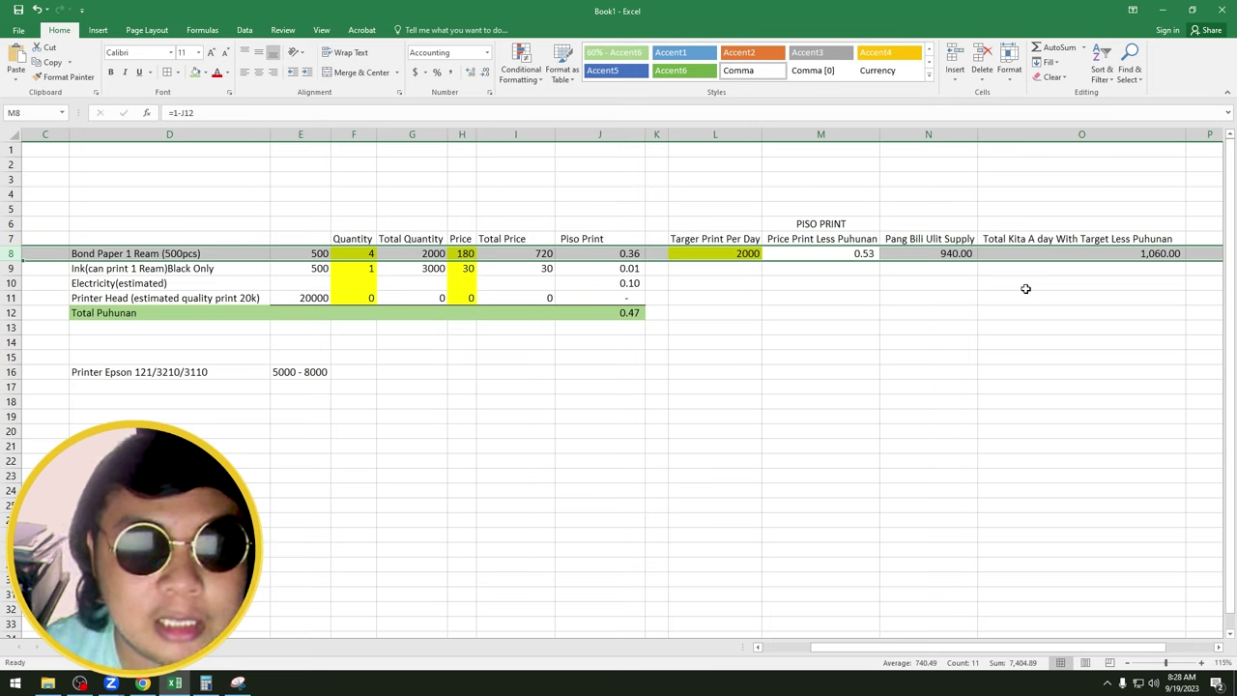
key(Left)
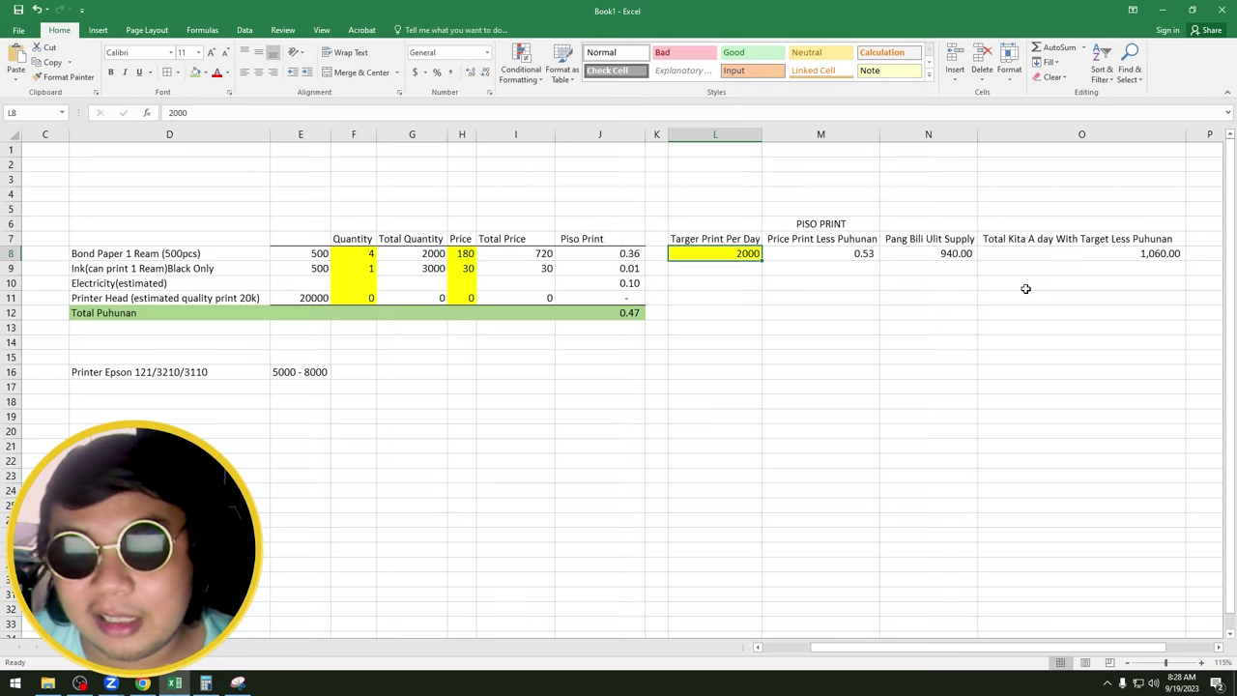
key(Right)
key(Right)
key(Right)
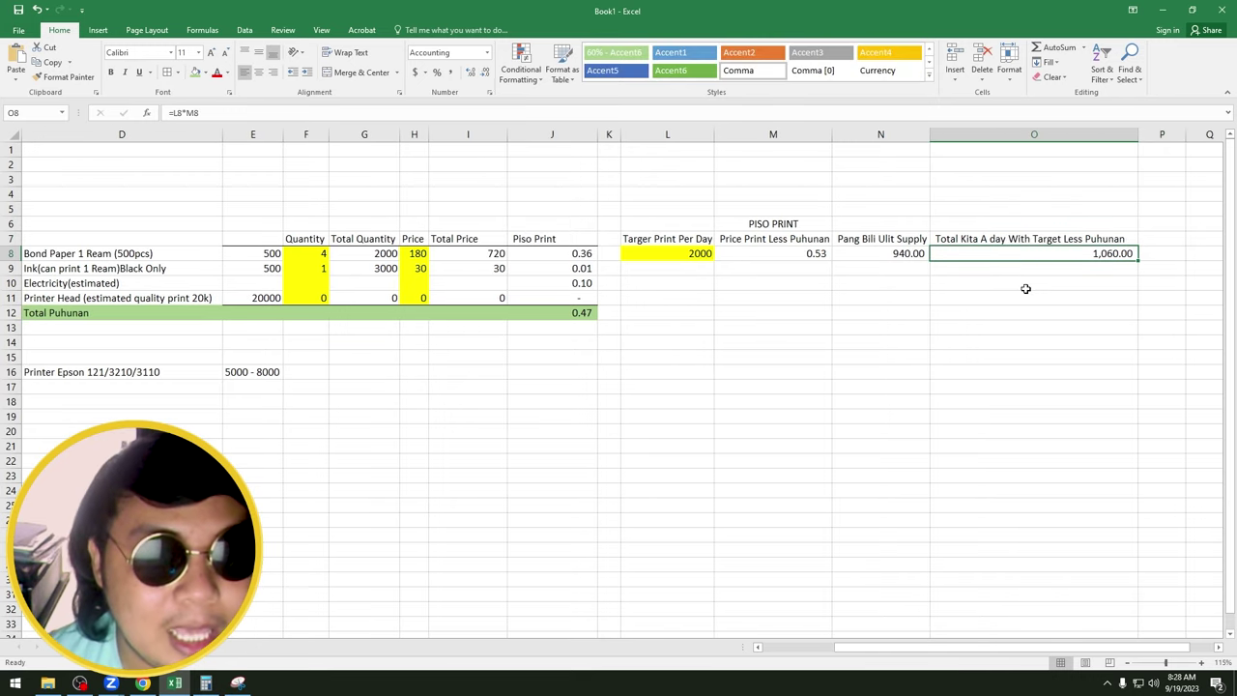
key(Left)
key(Left)
key(Left)
key(Left)
key(Left)
key(Left)
key(Left)
key(Left)
key(Left)
key(Left)
key(Left)
key(Left)
key(Left)
key(Left)
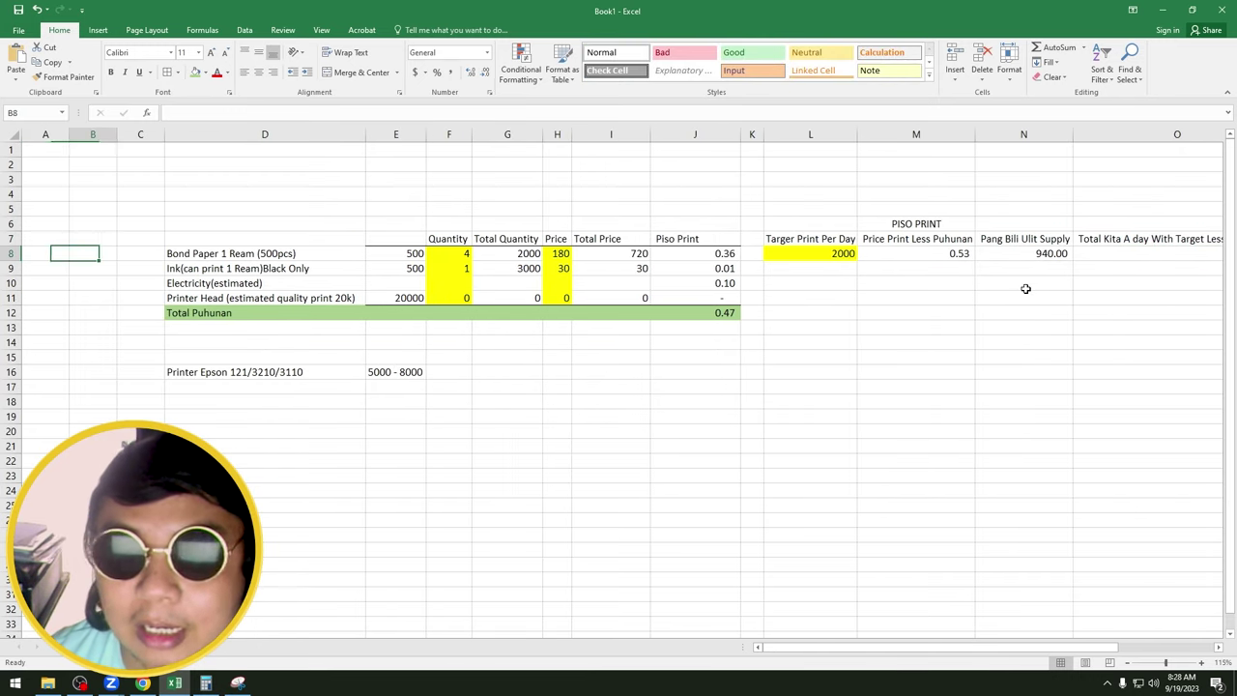
key(Right)
key(Right)
key(Right)
key(Right)
key(Right)
key(Right)
key(Right)
key(Right)
key(Right)
key(Right)
key(Right)
key(Right)
key(Right)
key(Right)
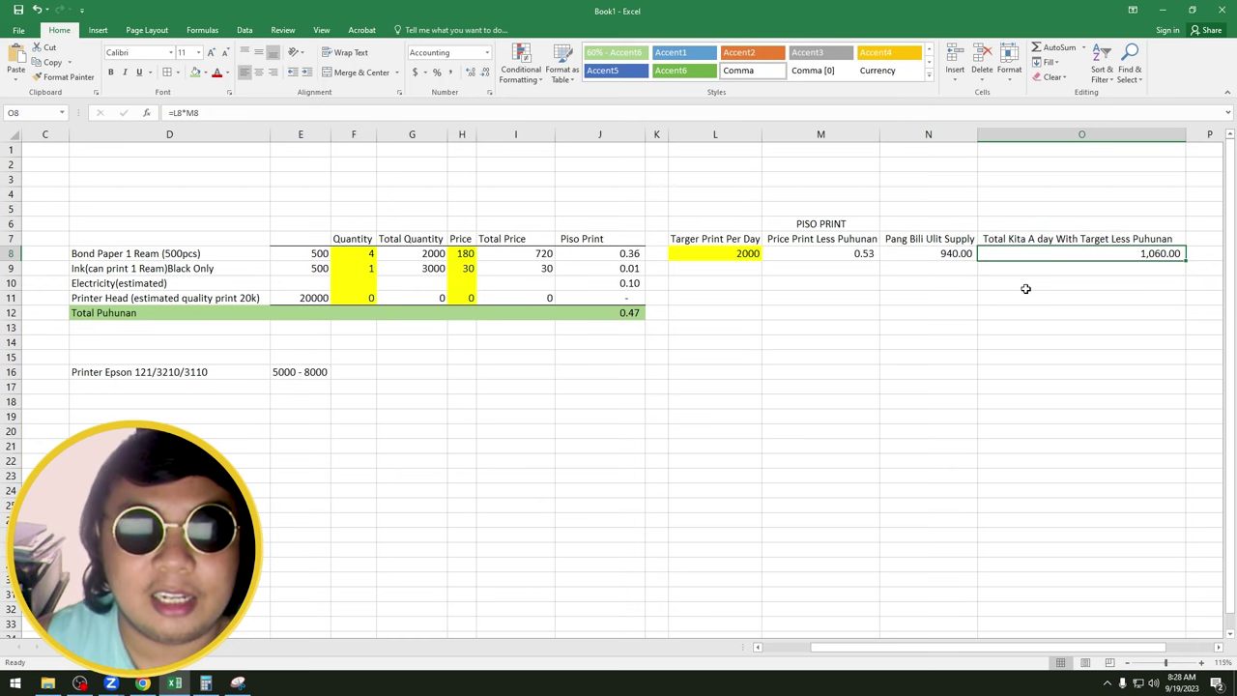
drag(11, 254, 11, 315)
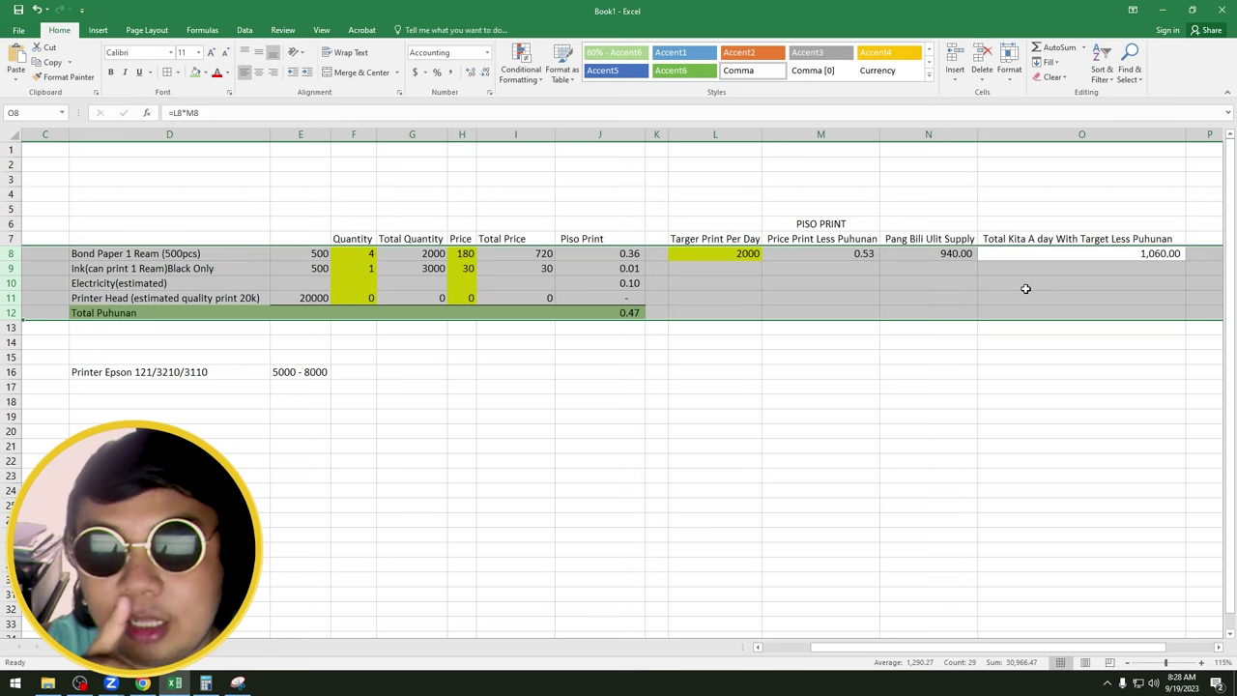
click(708, 254)
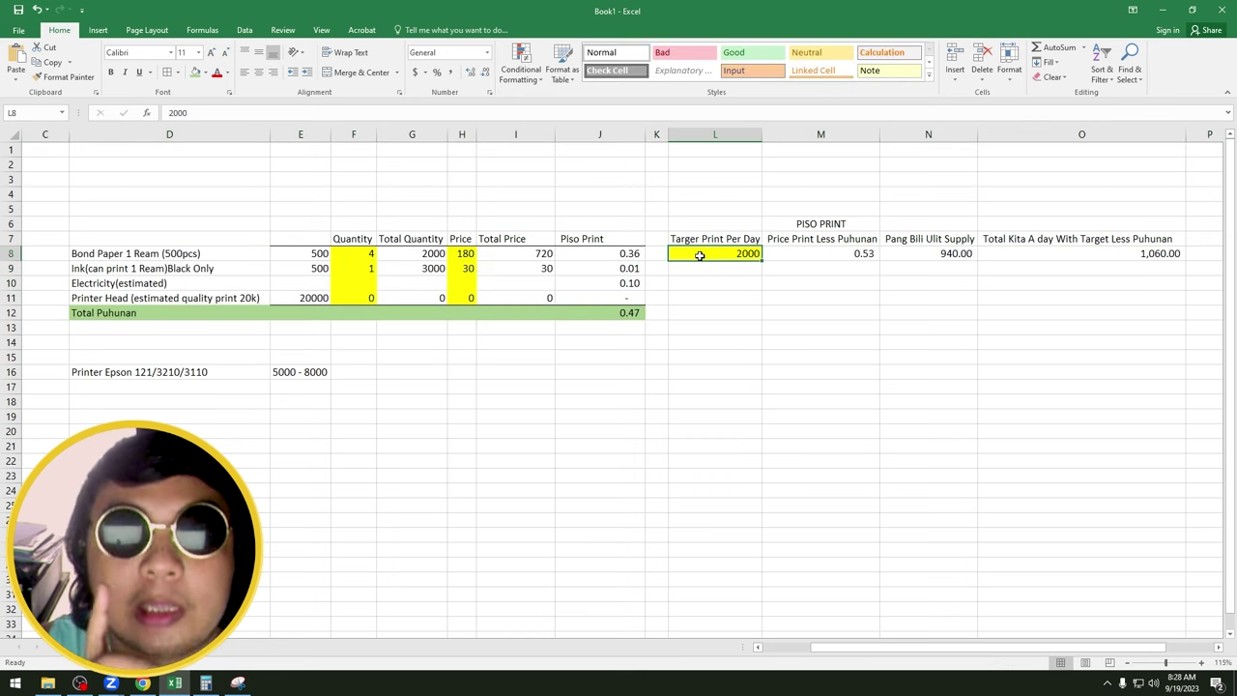
drag(714, 253, 709, 287)
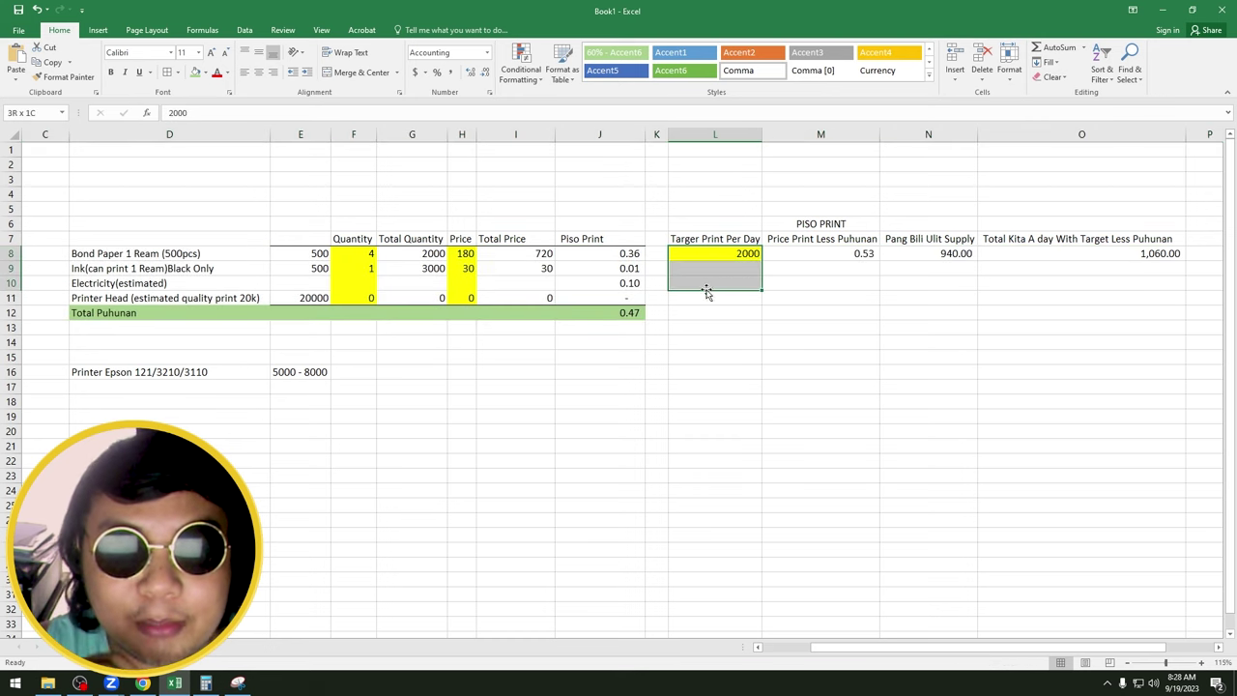
click(712, 328)
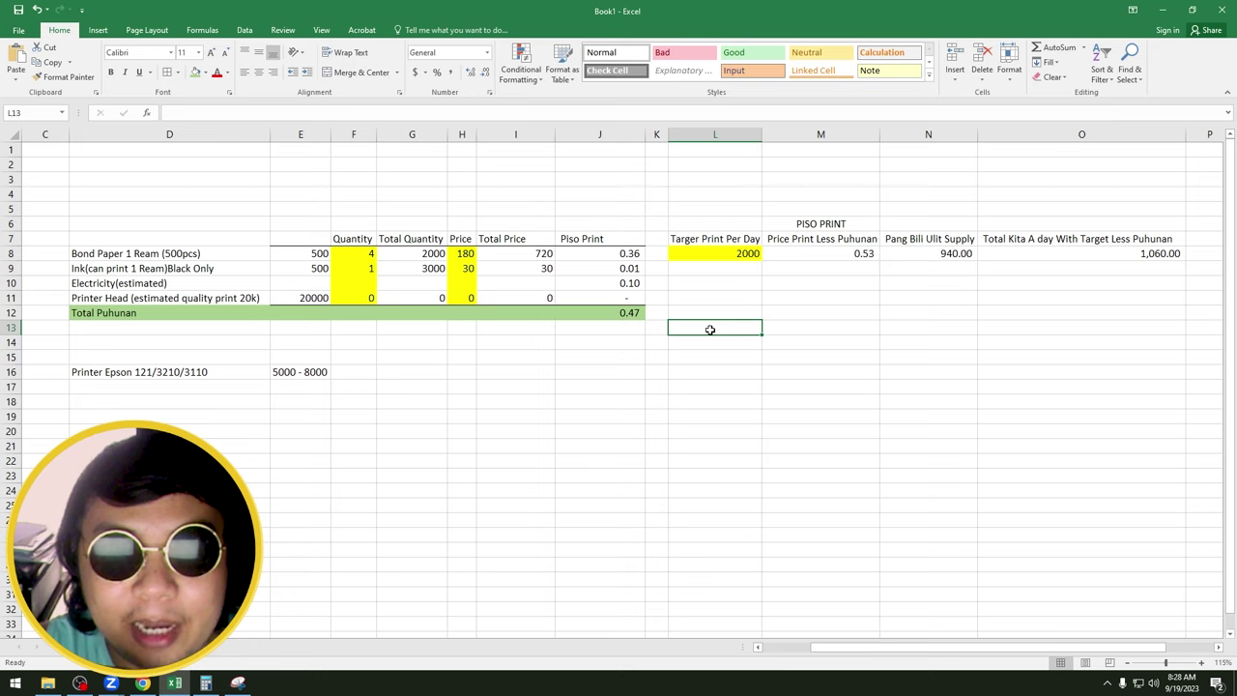
Set the target prints per day to 50.
click(715, 254)
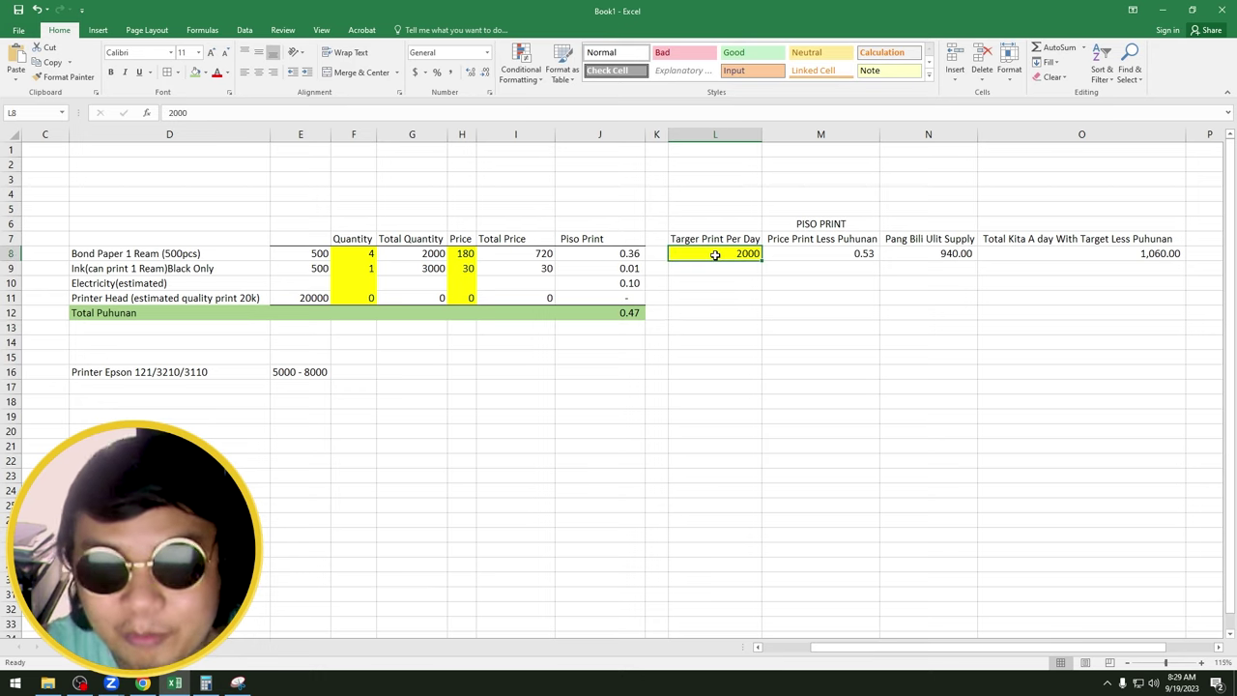
text(50)
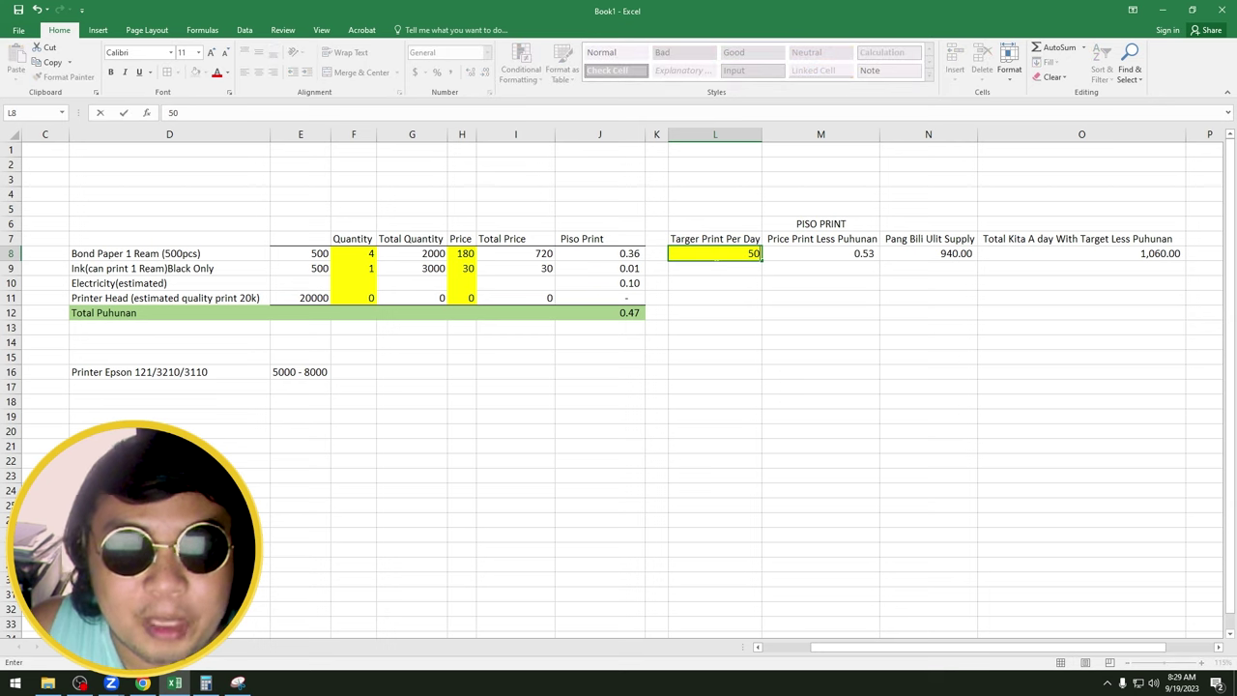
key(Return)
Set the target prints per day back to 2000.
click(715, 254)
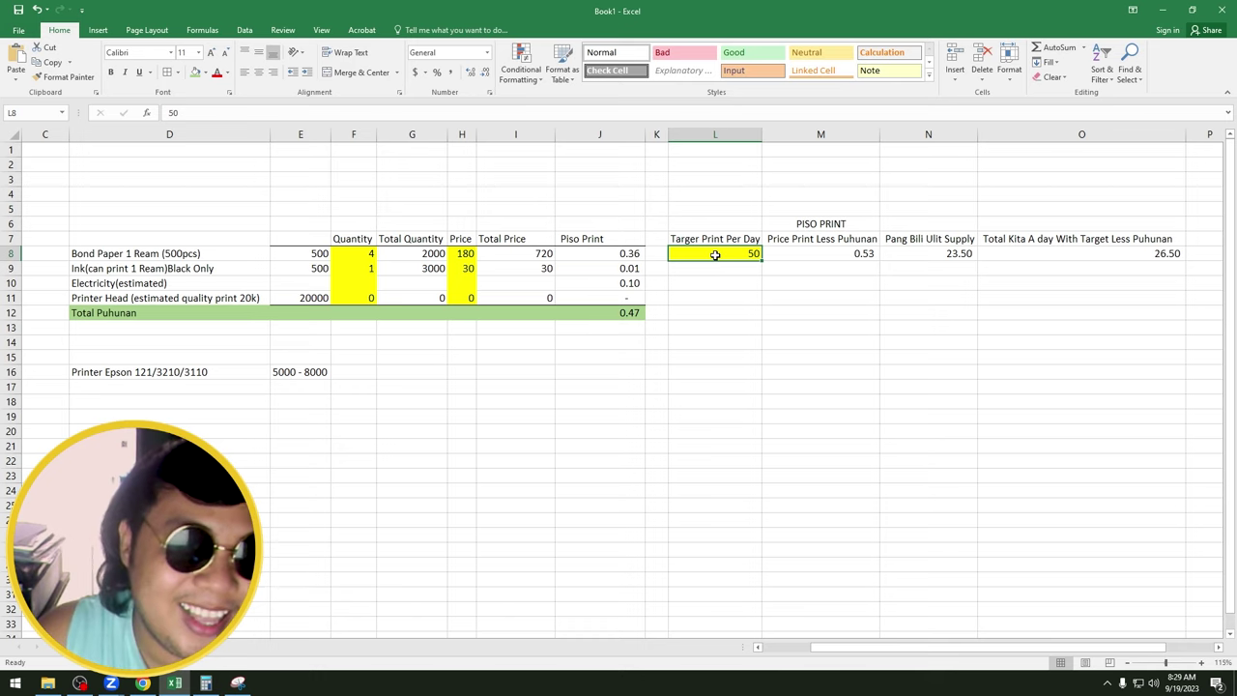
text(2000)
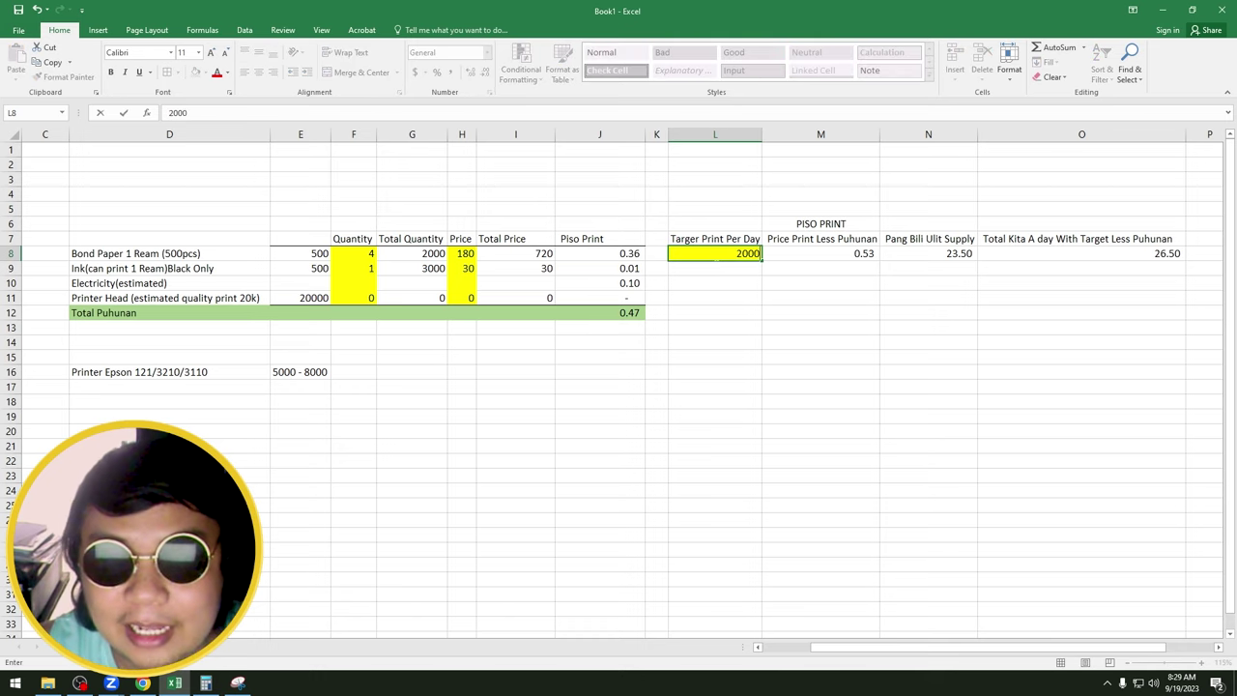
key(Return)
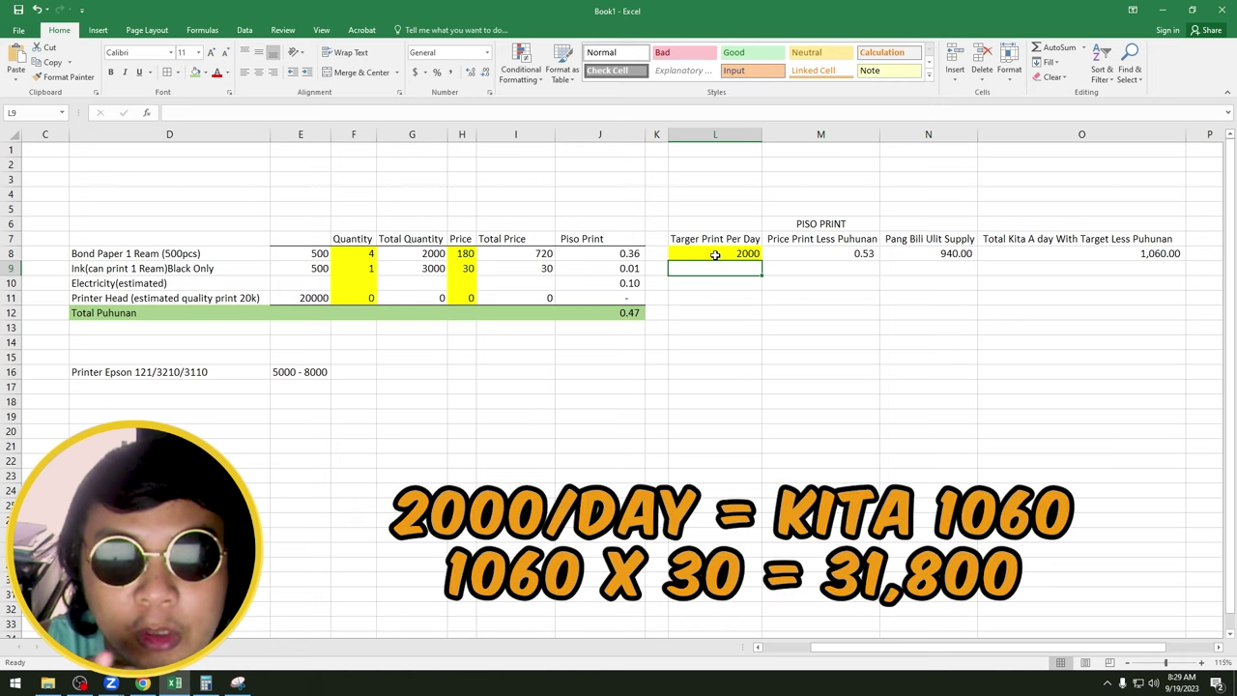
click(715, 254)
key(ctrl+c)
key(Up)
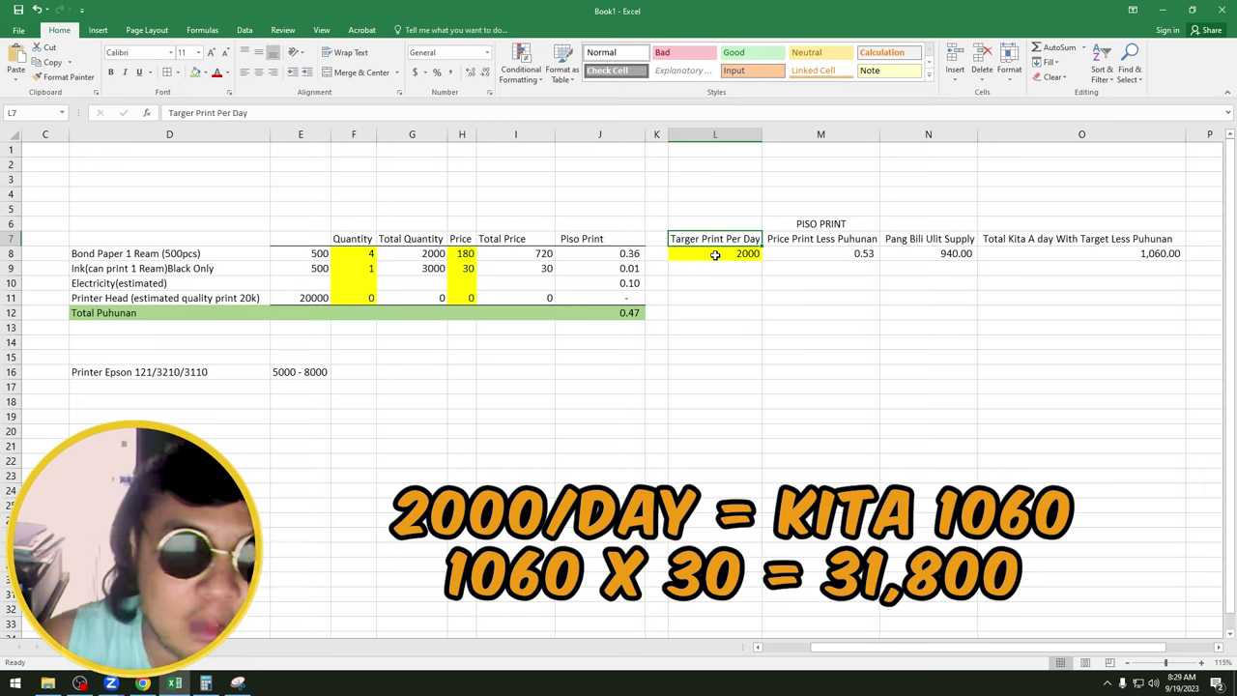
key(shift+space)
key(Down)
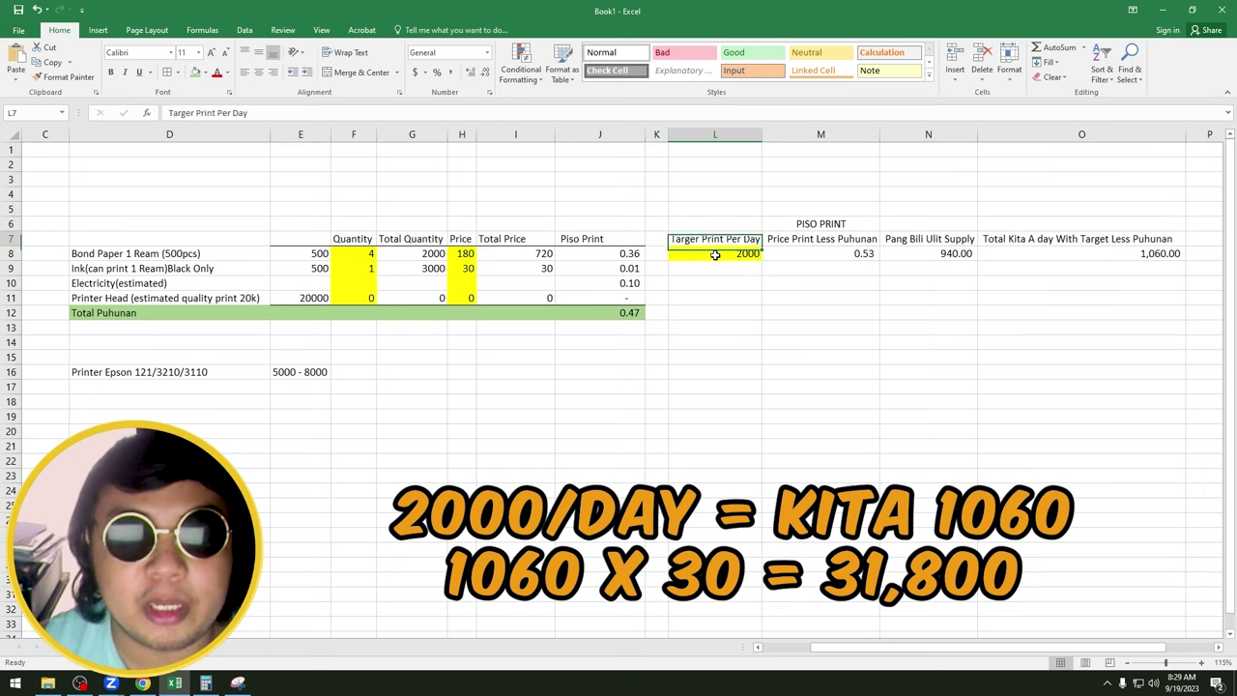
key(Up)
key(shift+space)
key(Down)
key(shift+space)
key(Up)
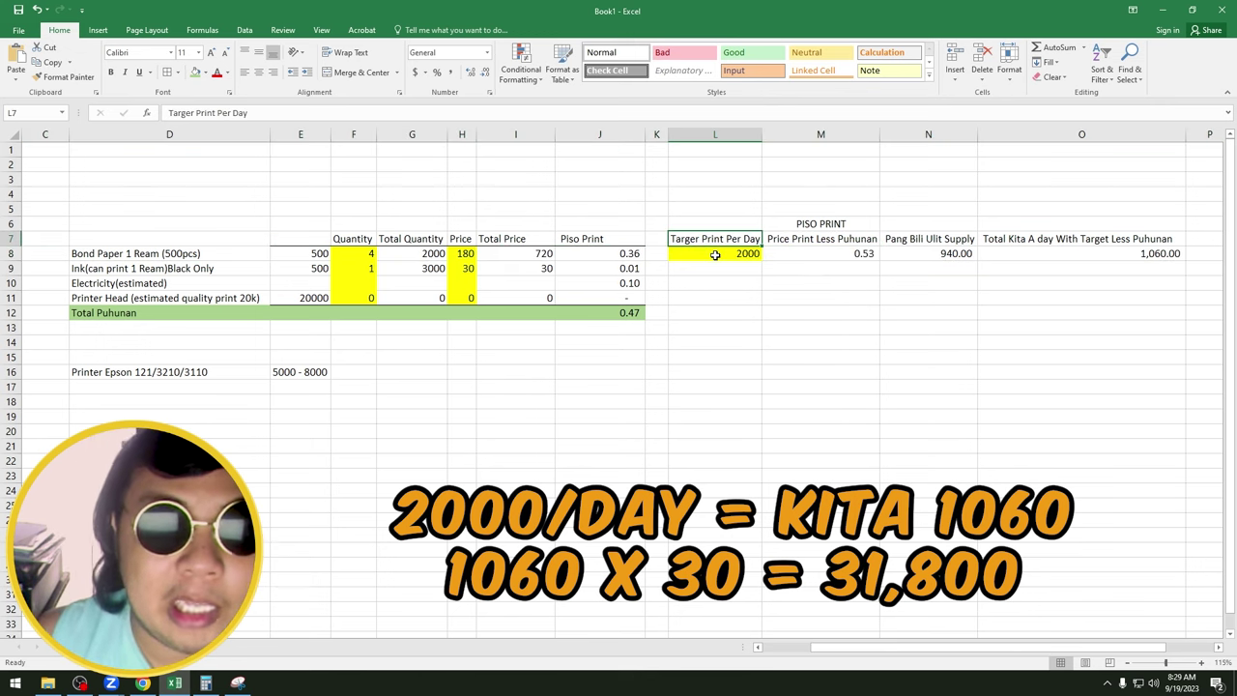
key(Down)
key(shift+space)
key(Up)
key(shift+space)
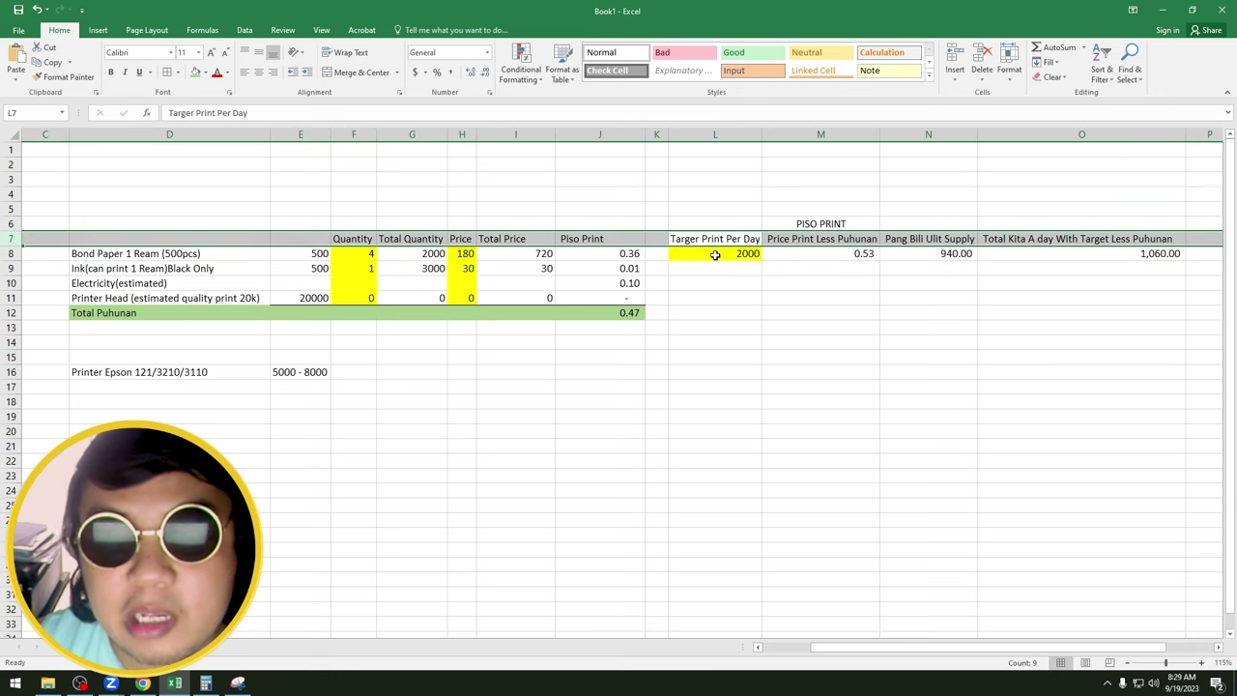
key(Down)
key(Up)
key(Down)
key(Up)
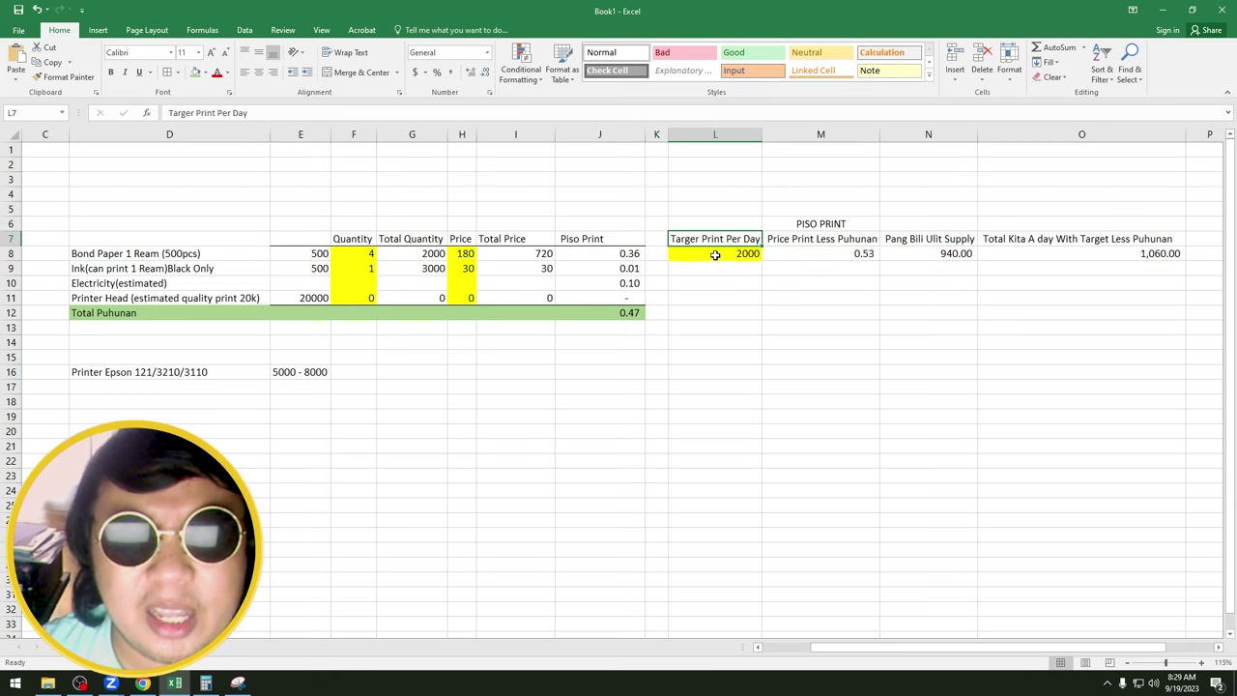
key(shift+space)
key(Down)
key(shift+space)
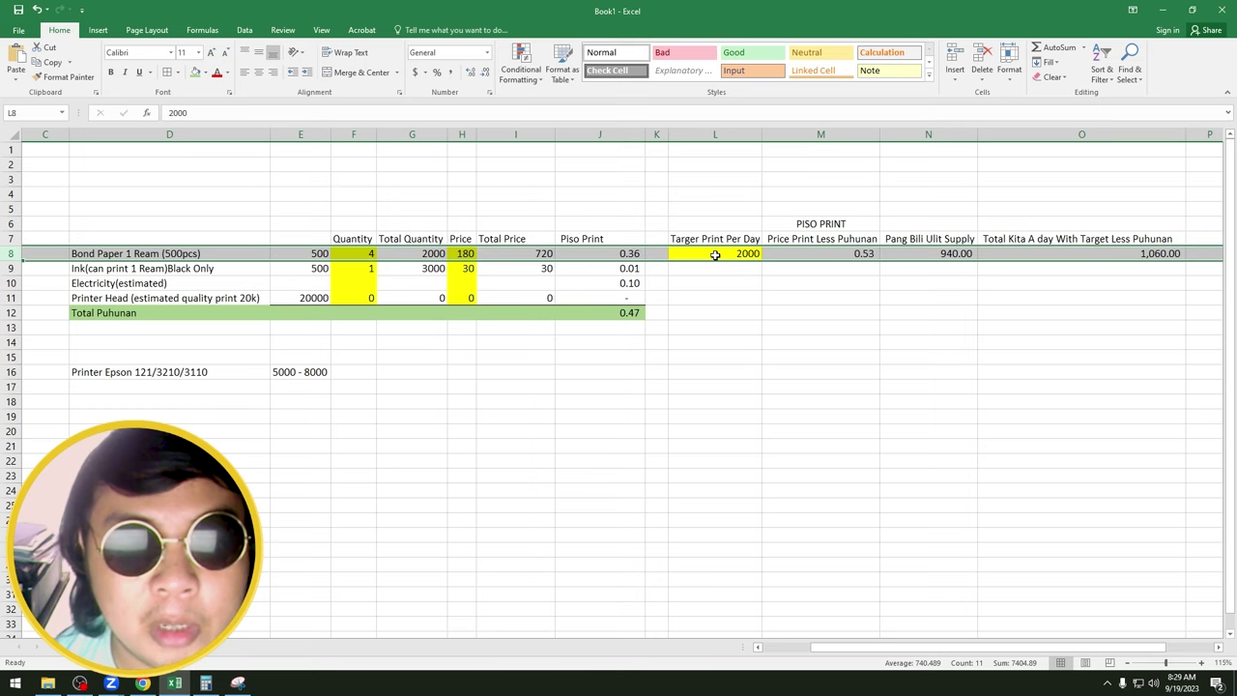
key(Up)
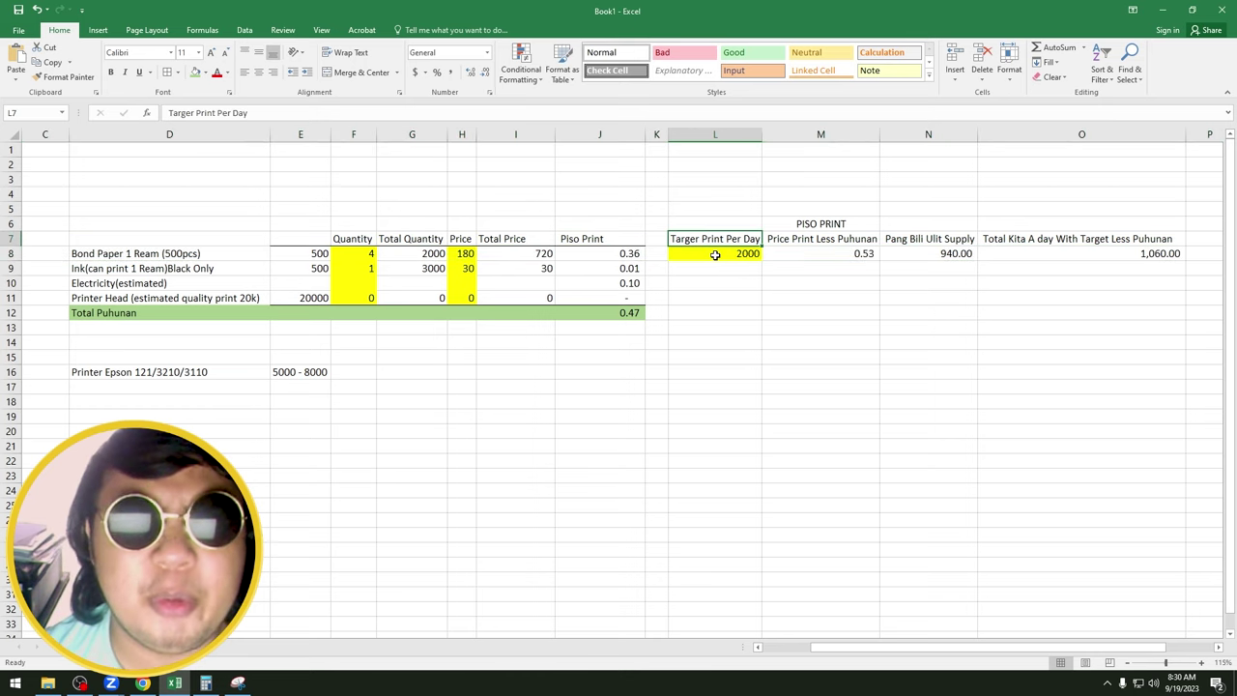
Review the Epson printer row below the cost table, including its models and price range.
key(Down)
key(Down)
key(Down)
key(Down)
key(Down)
key(Down)
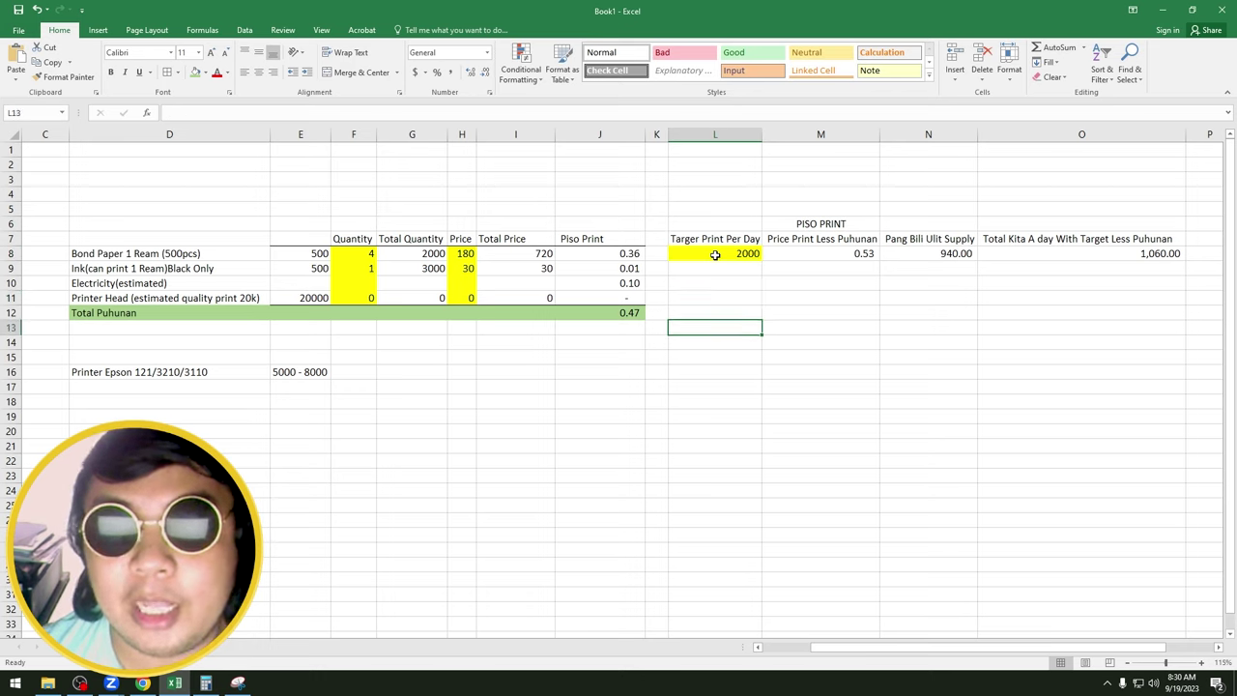
key(Down)
key(Down)
key(Down)
key(shift+space)
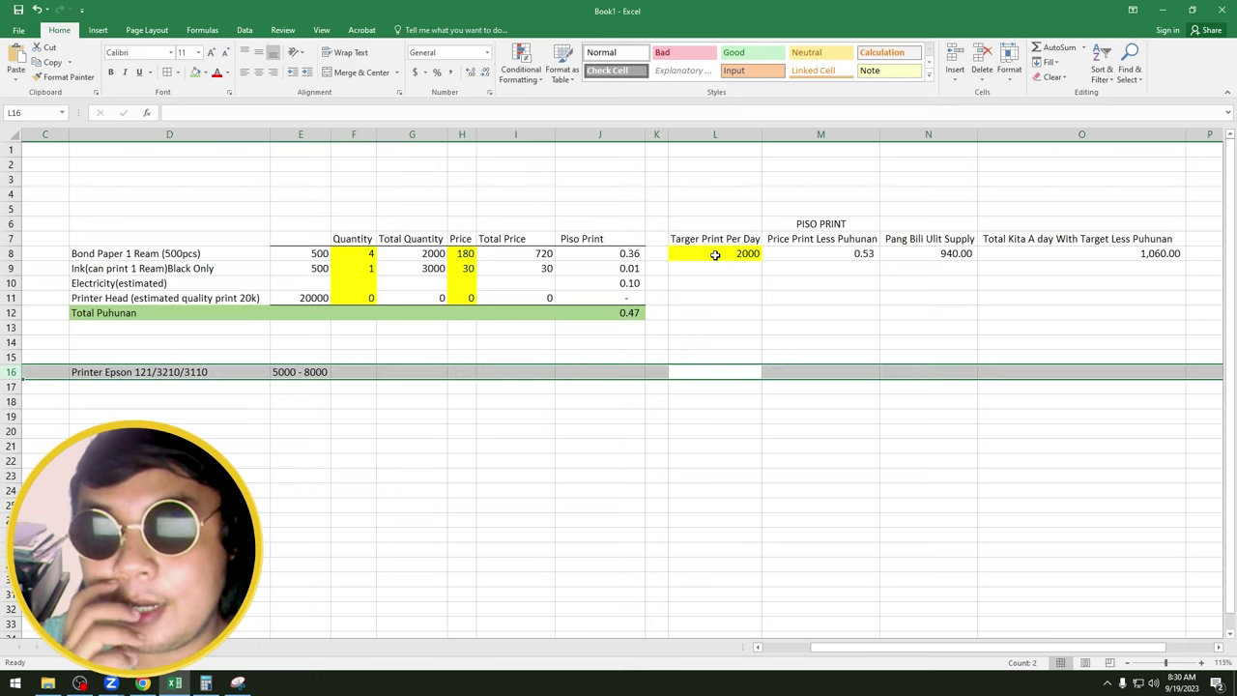
key(Left)
key(Left)
key(Left)
key(Left)
key(Left)
key(Left)
key(Left)
key(Left)
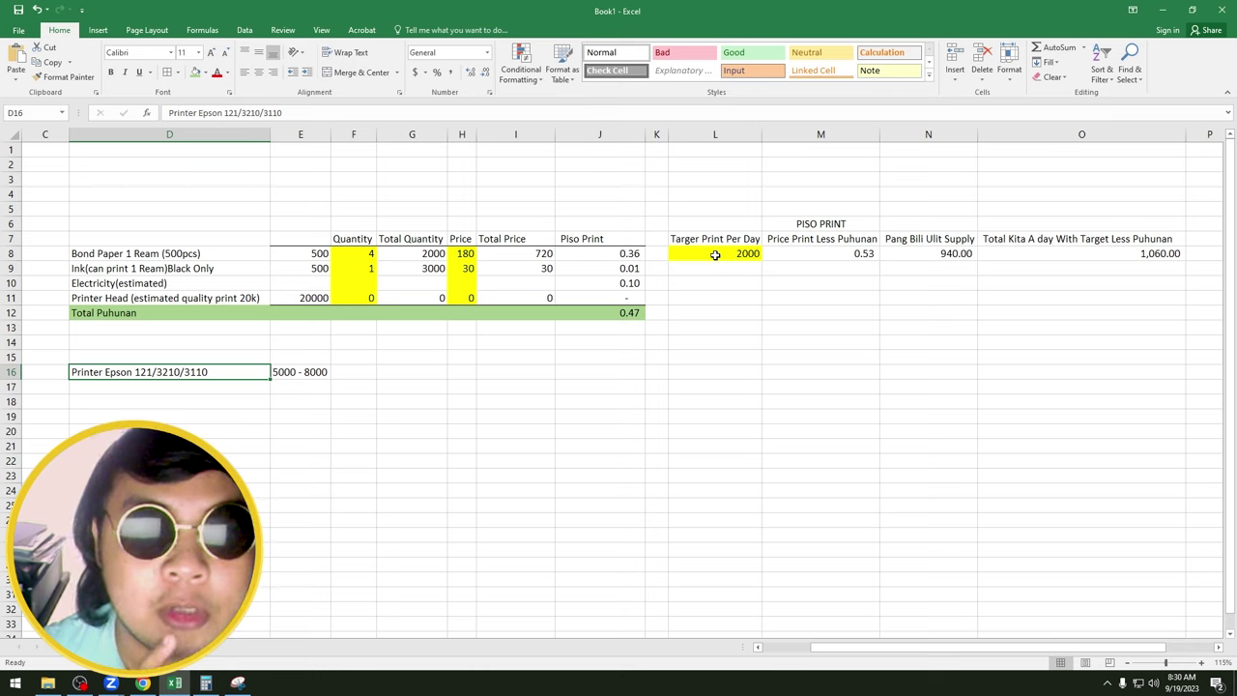
click(716, 254)
click(715, 308)
drag(206, 243, 1049, 303)
click(875, 309)
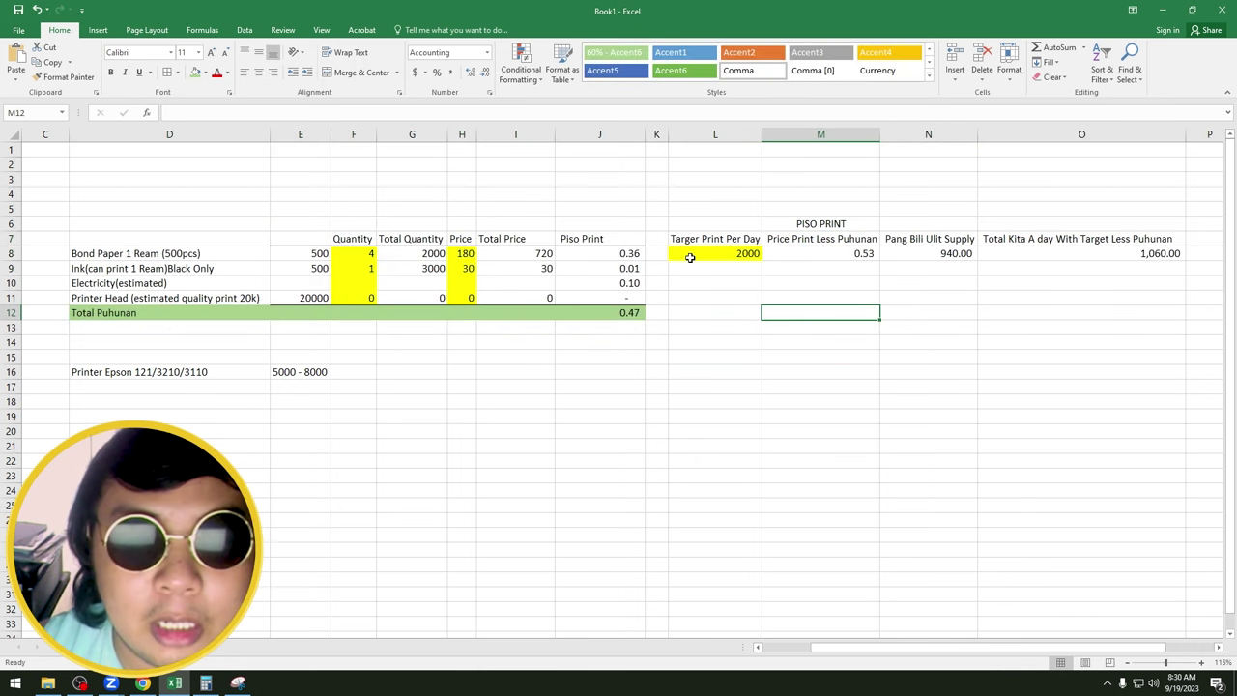
click(724, 251)
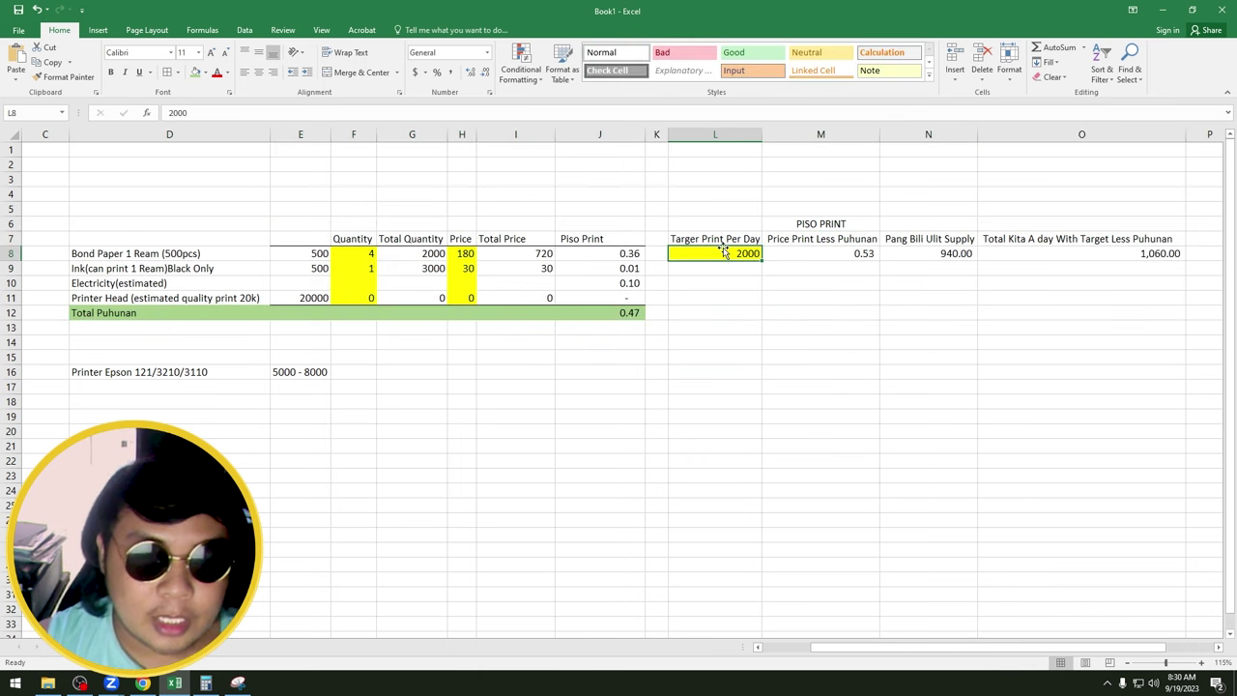
Set the bond paper quantity to 1 ream.
click(362, 251)
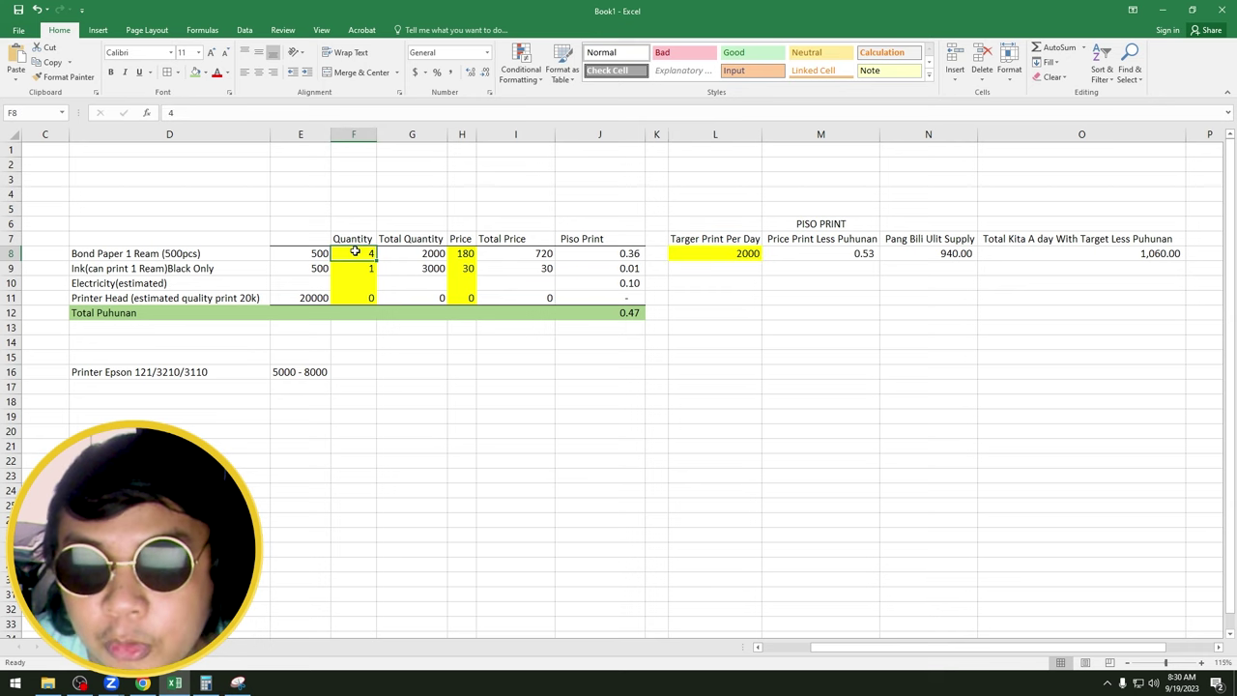
text(1)
key(Tab)
key(Tab)
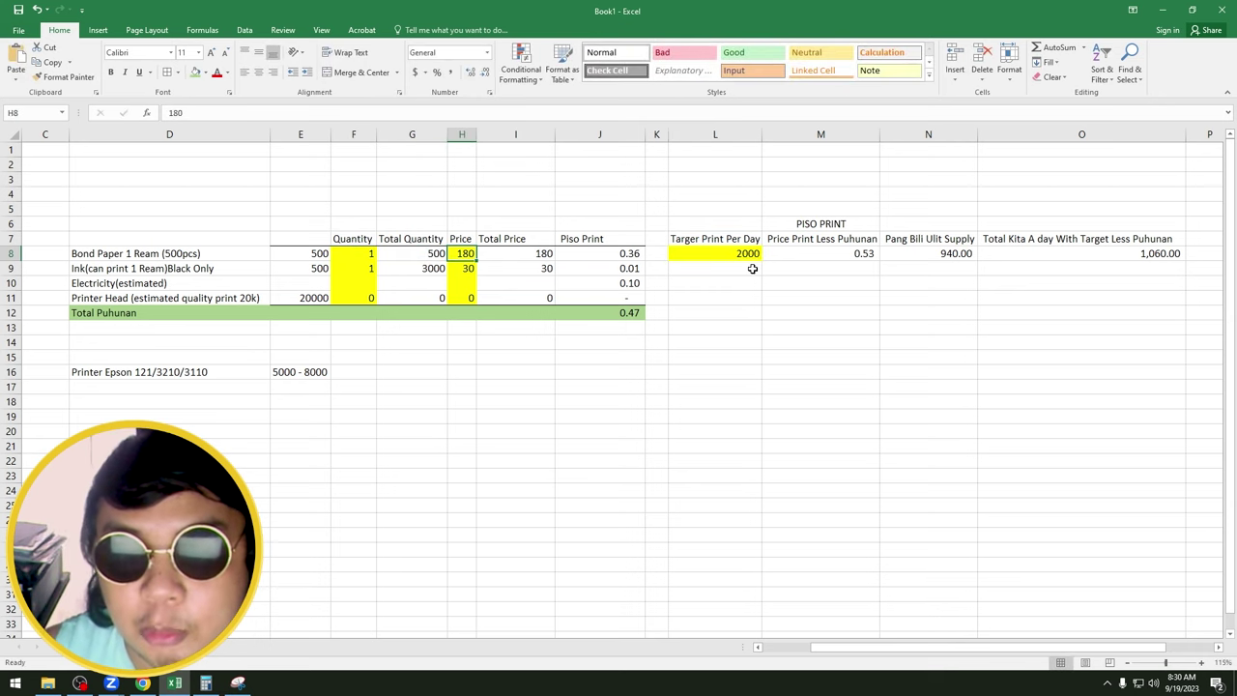
Set the target prints per day to 500.
key(Tab)
key(Tab)
key(Tab)
key(Tab)
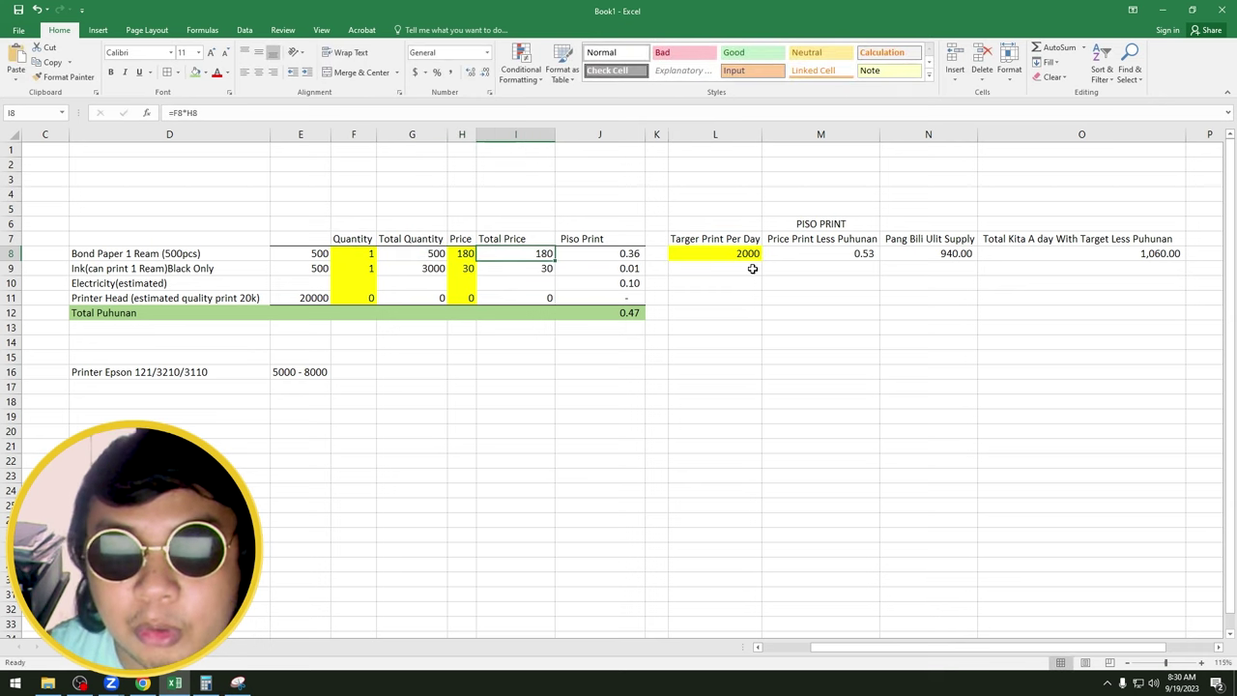
text(500)
key(Return)
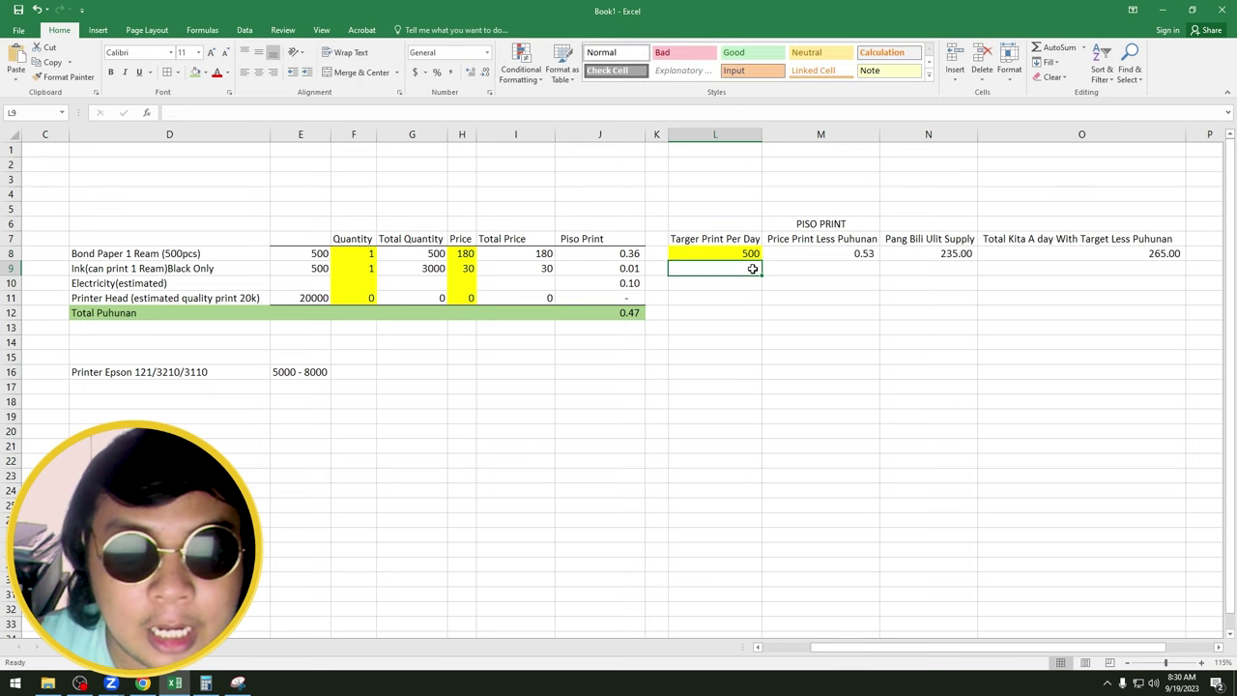
key(Tab)
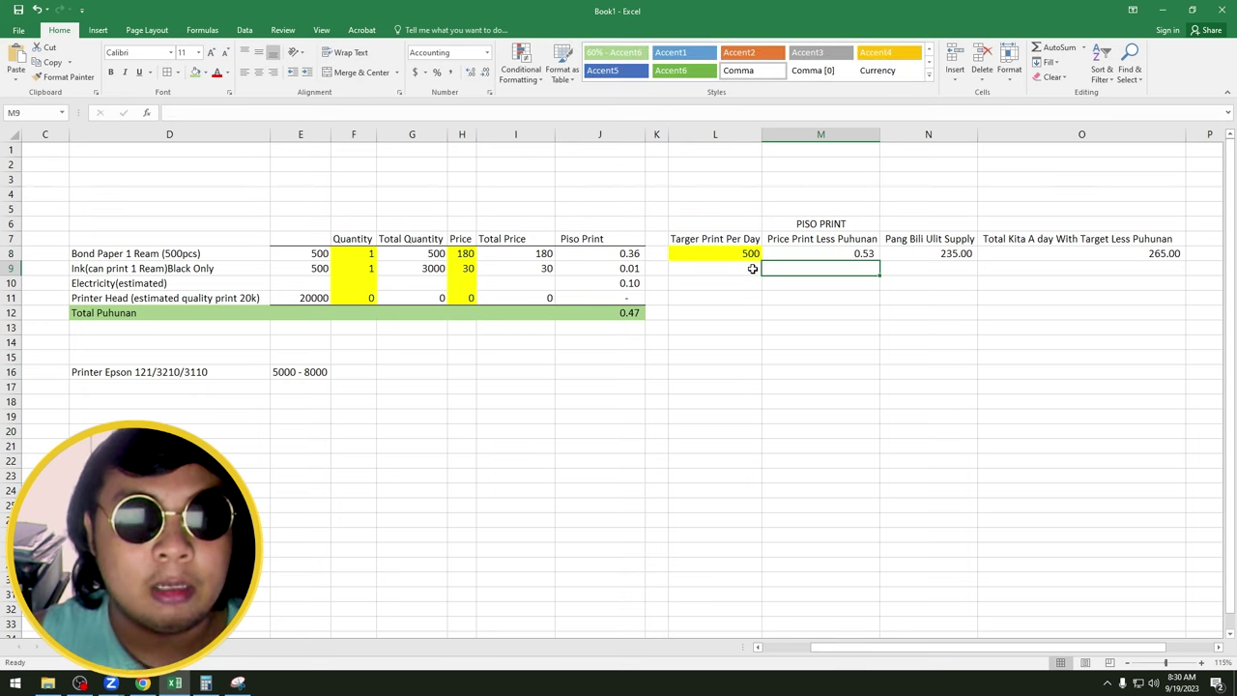
Review the per-page costs of paper, ink, electricity and printer head alongside the target prints per day.
key(Up)
key(Left)
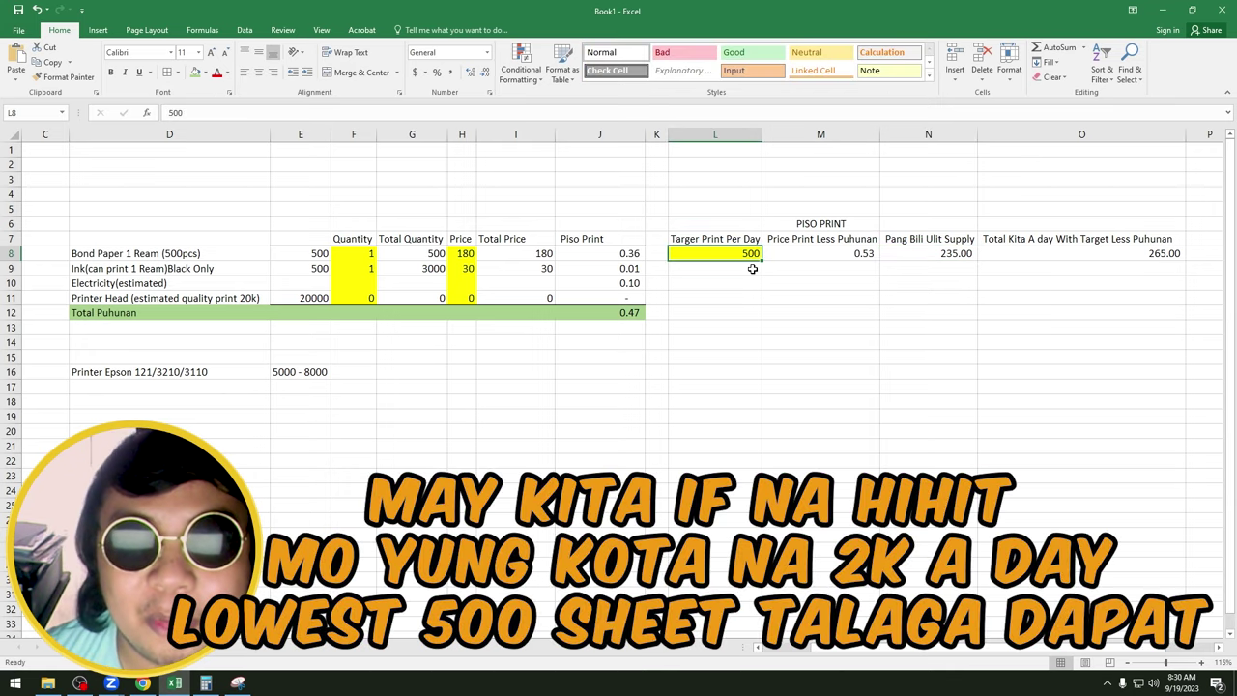
key(Down)
key(Down)
key(Down)
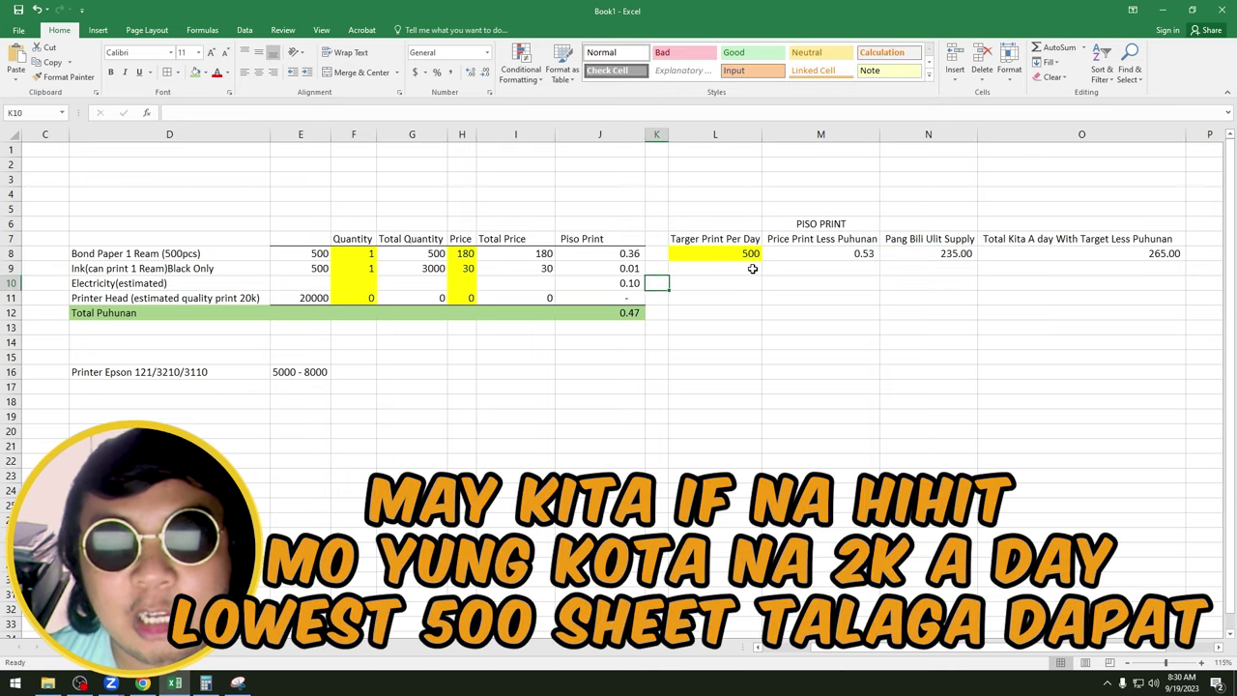
key(Left)
key(Left)
key(shift+space)
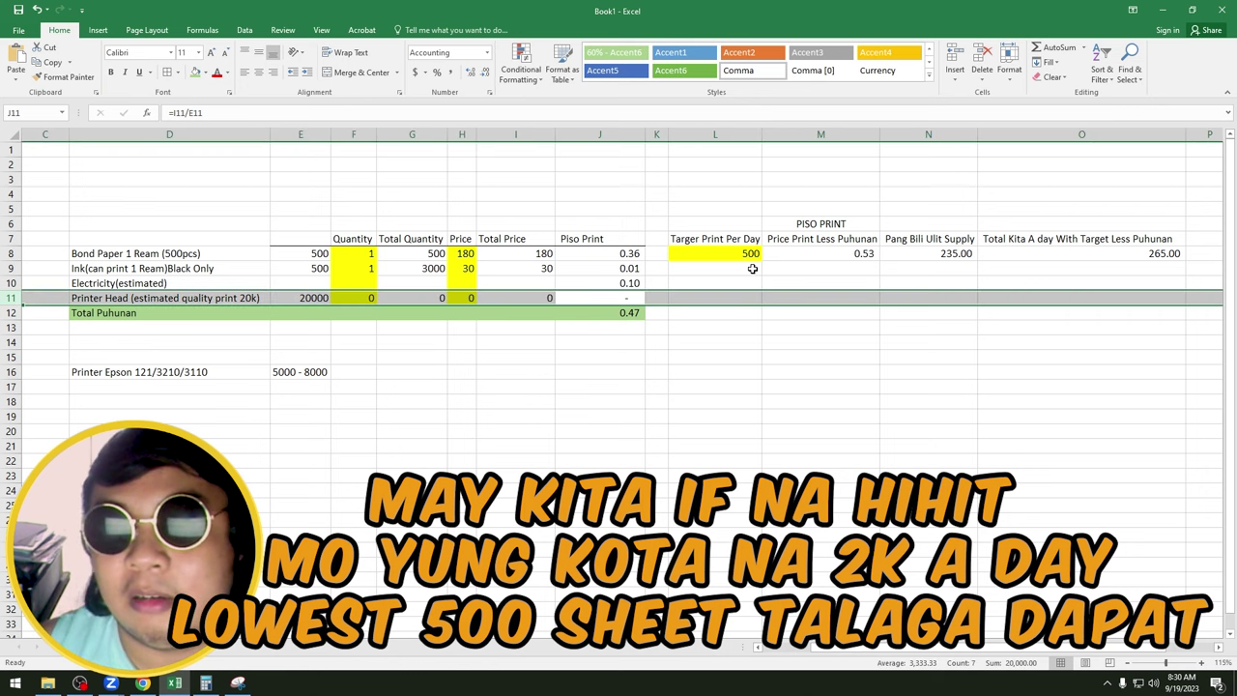
key(shift+BackSpace)
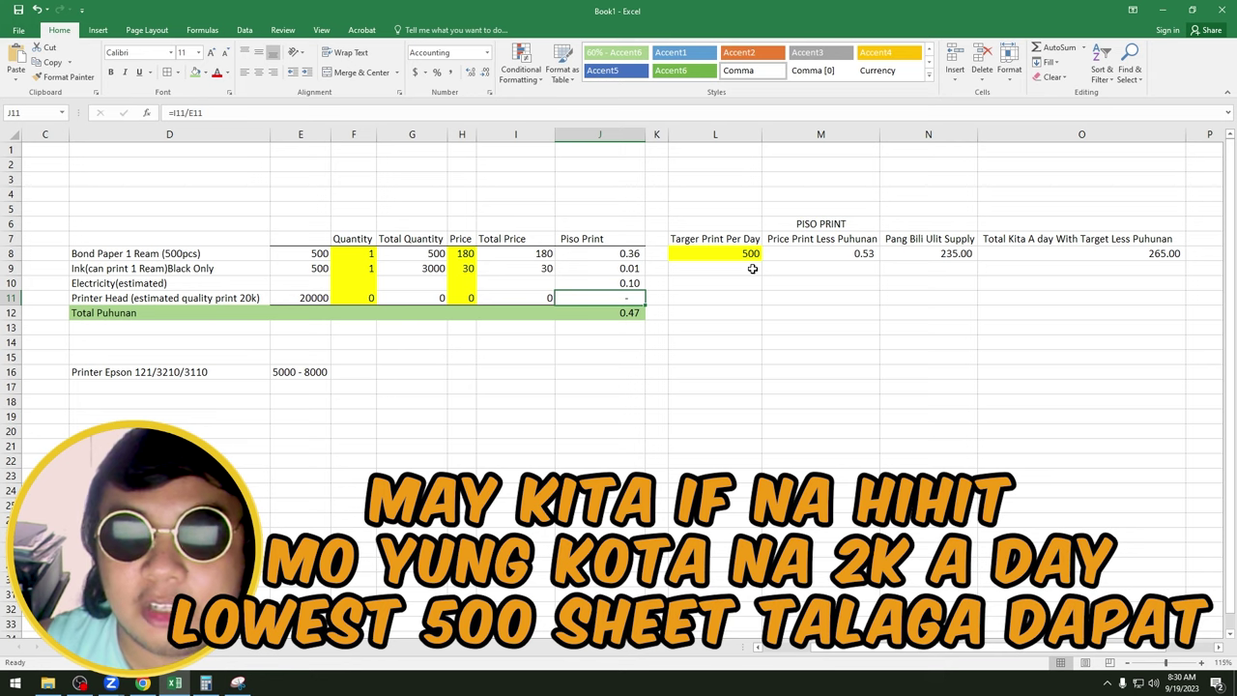
key(Up)
key(Up)
key(Up)
key(Down)
key(Down)
key(Down)
key(Up)
key(Up)
key(Up)
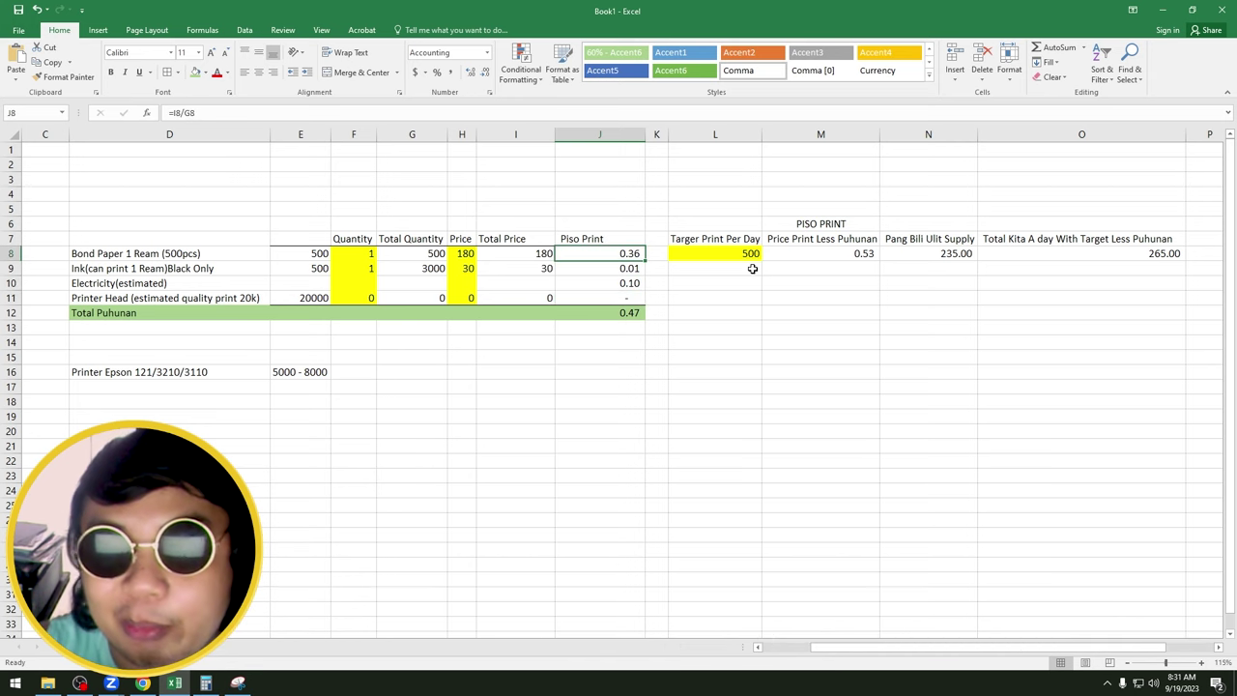
key(Right)
key(Right)
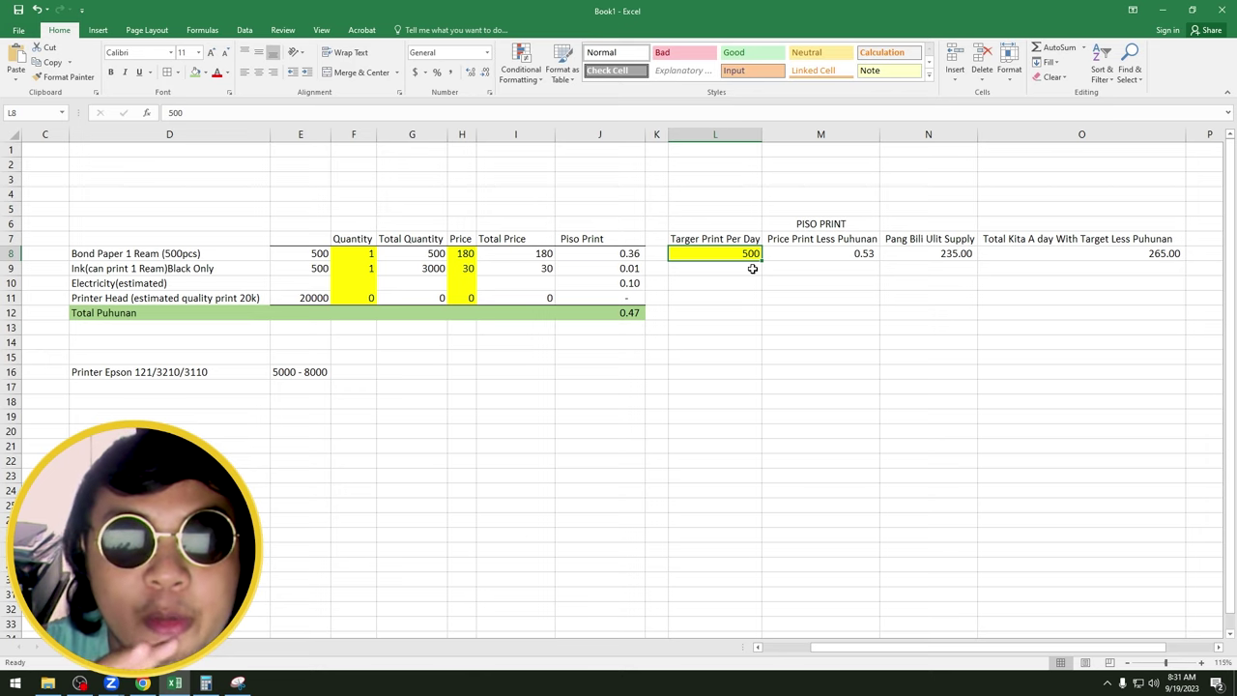
click(752, 269)
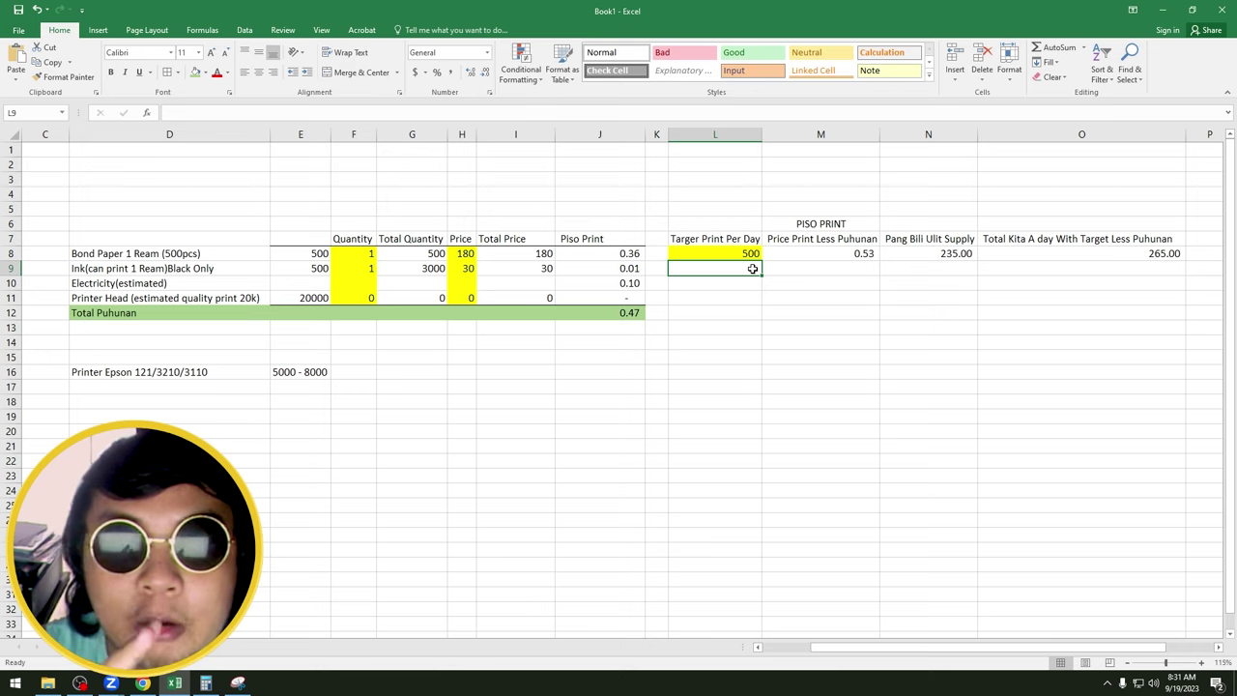
key(Down)
key(Down)
key(Down)
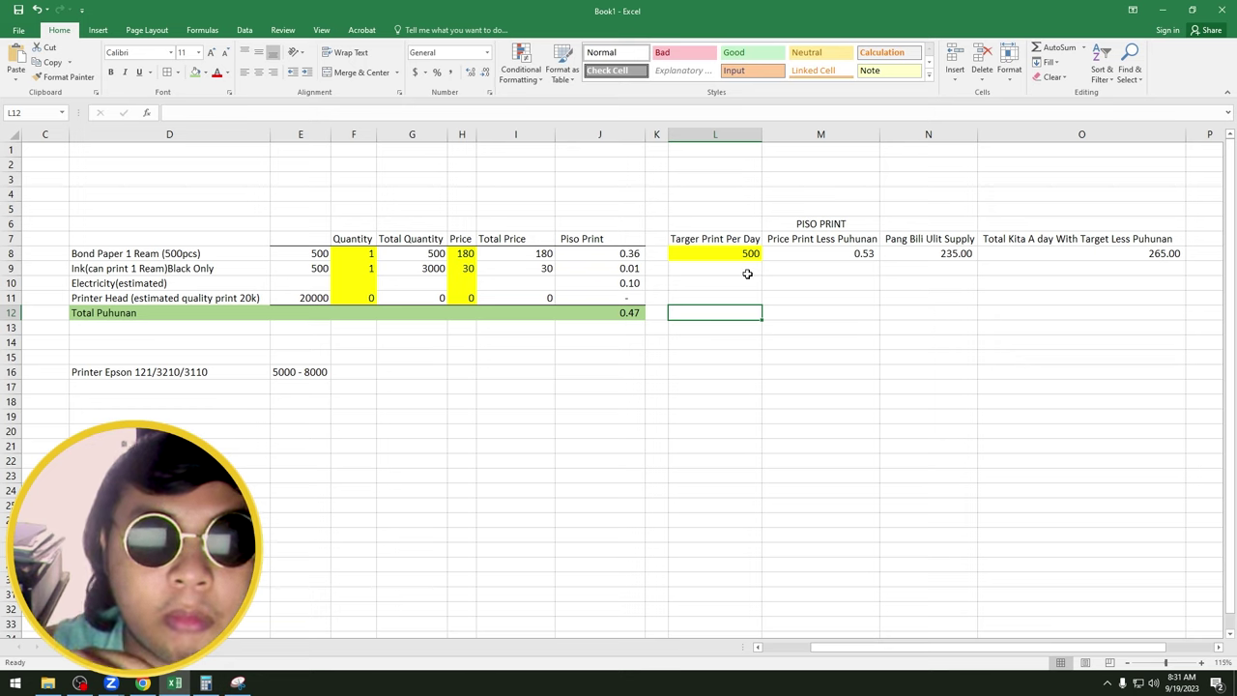
Select the full cost and daily profit calculation, range D6:O12, to review both tables together.
click(721, 253)
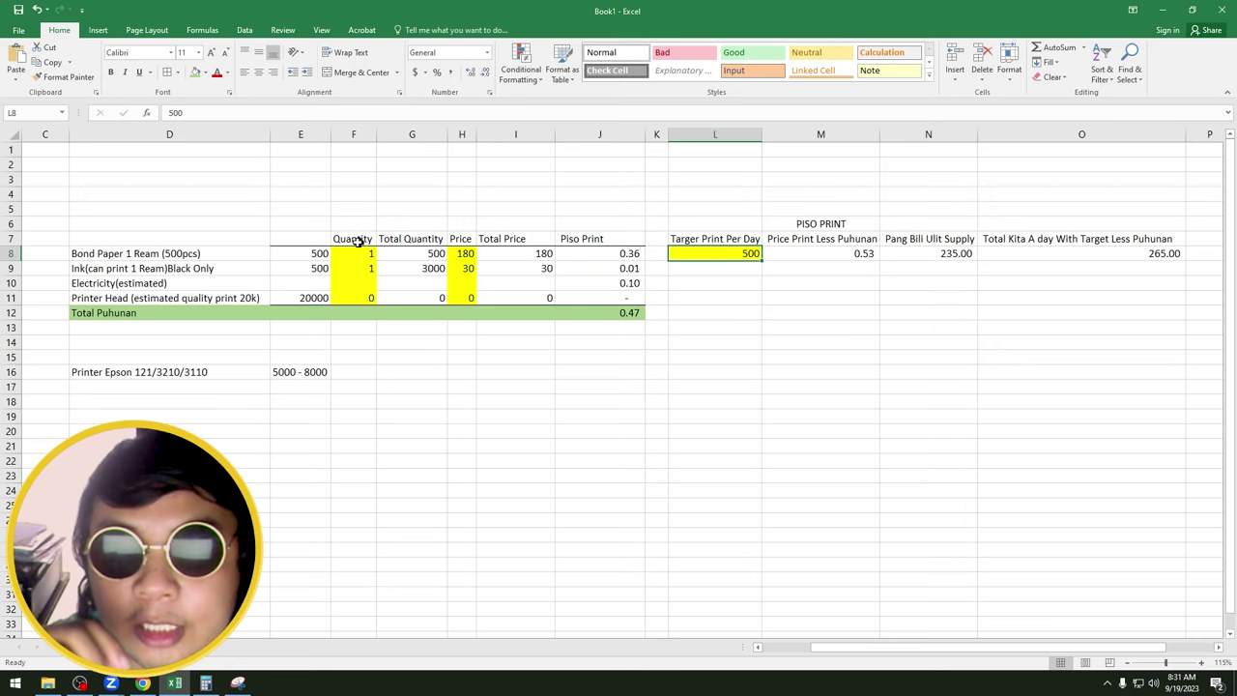
click(217, 245)
drag(220, 246, 1104, 306)
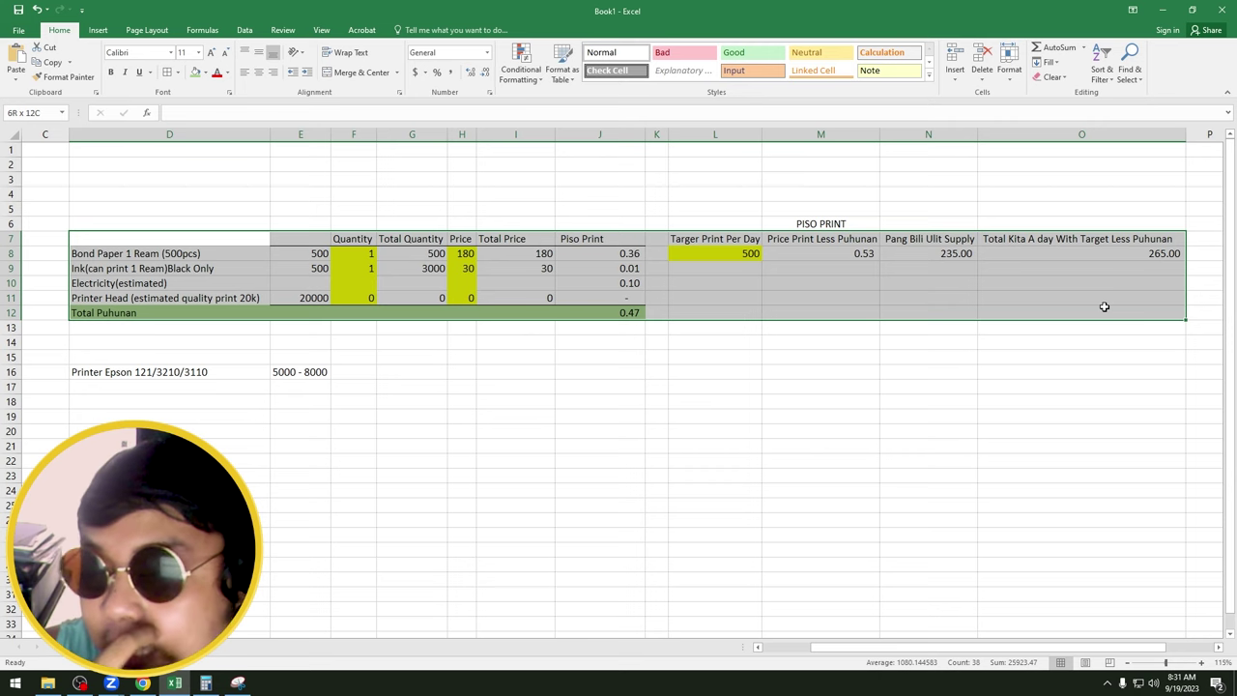
click(1107, 314)
drag(1108, 314, 187, 226)
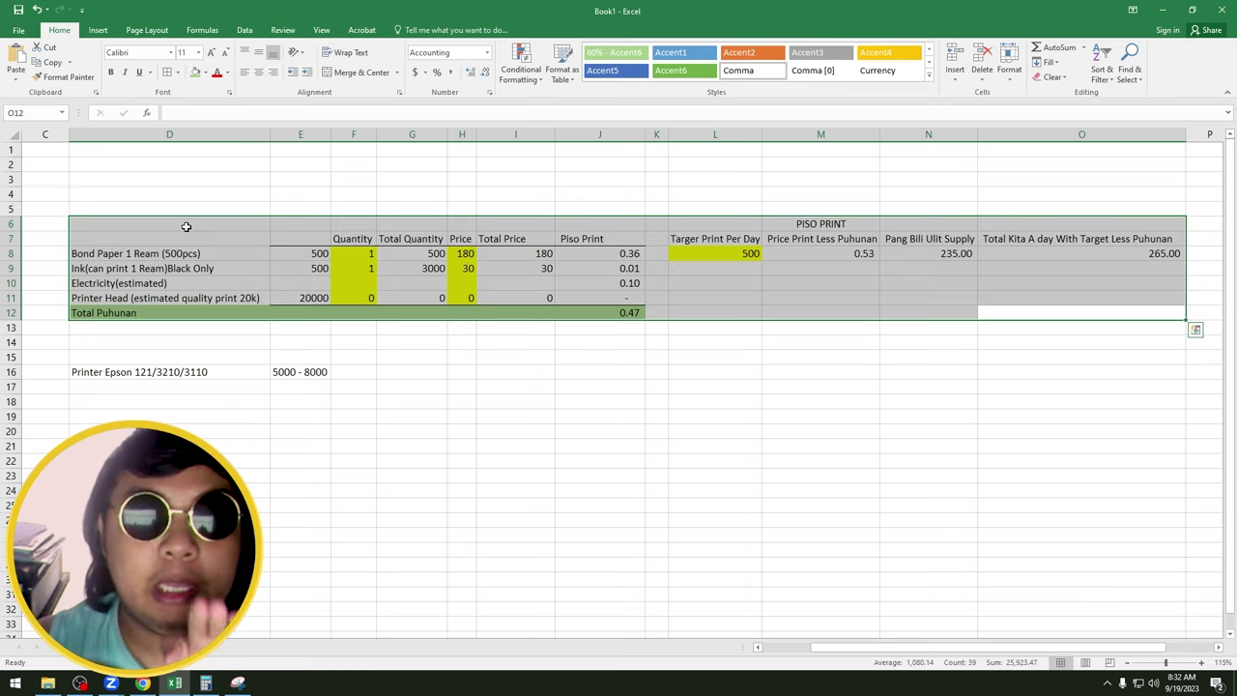